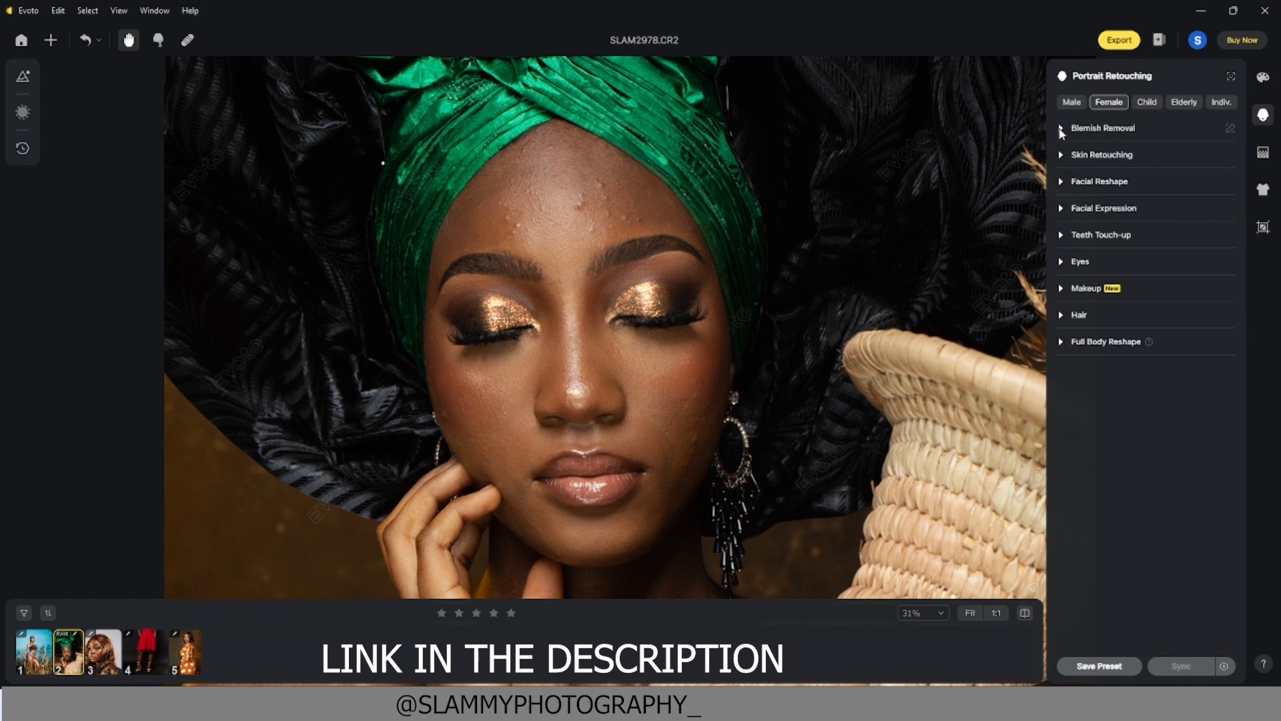
# - Set Freckle & Acne blemish removal to 100 on the portrait
pyautogui.click(1076, 133)
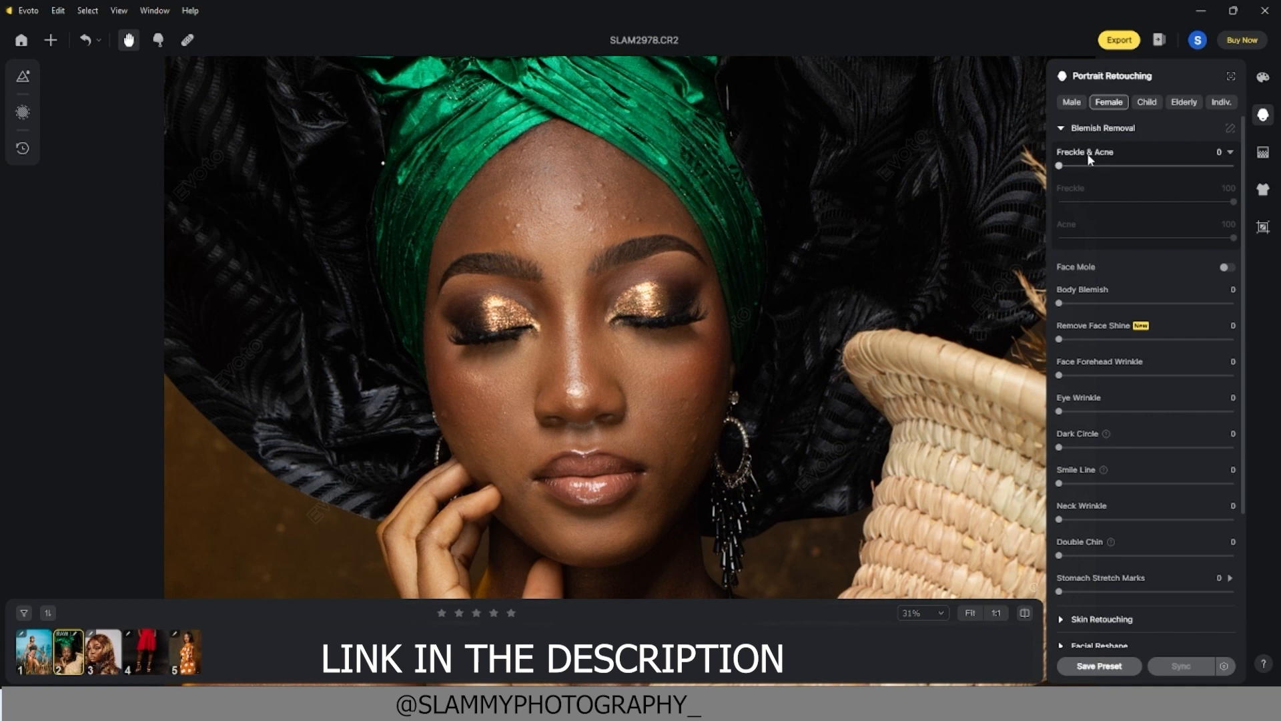
pyautogui.moveTo(1059, 165); pyautogui.dragTo(1235, 166)
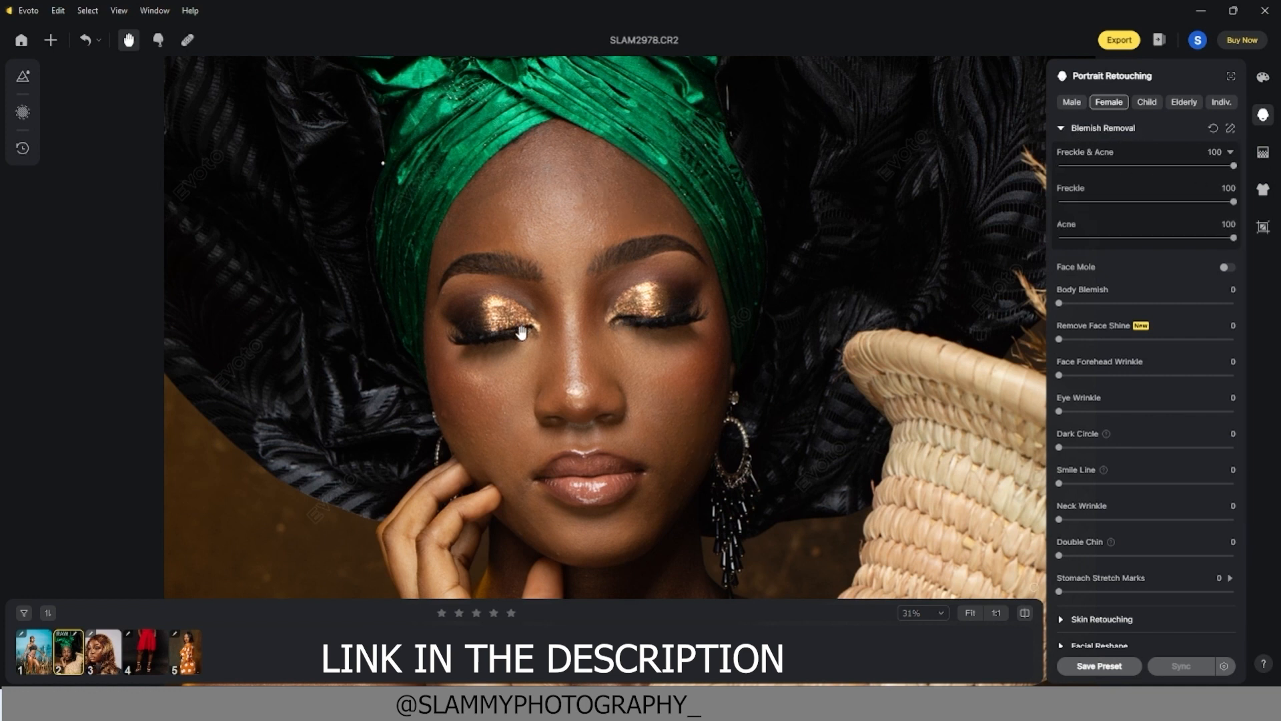
# - Examine the face and forehead skin up close, comparing the blemish removal with the original photo
pyautogui.scroll(-3, 526, 334)
pyautogui.scroll(4, 525, 335)
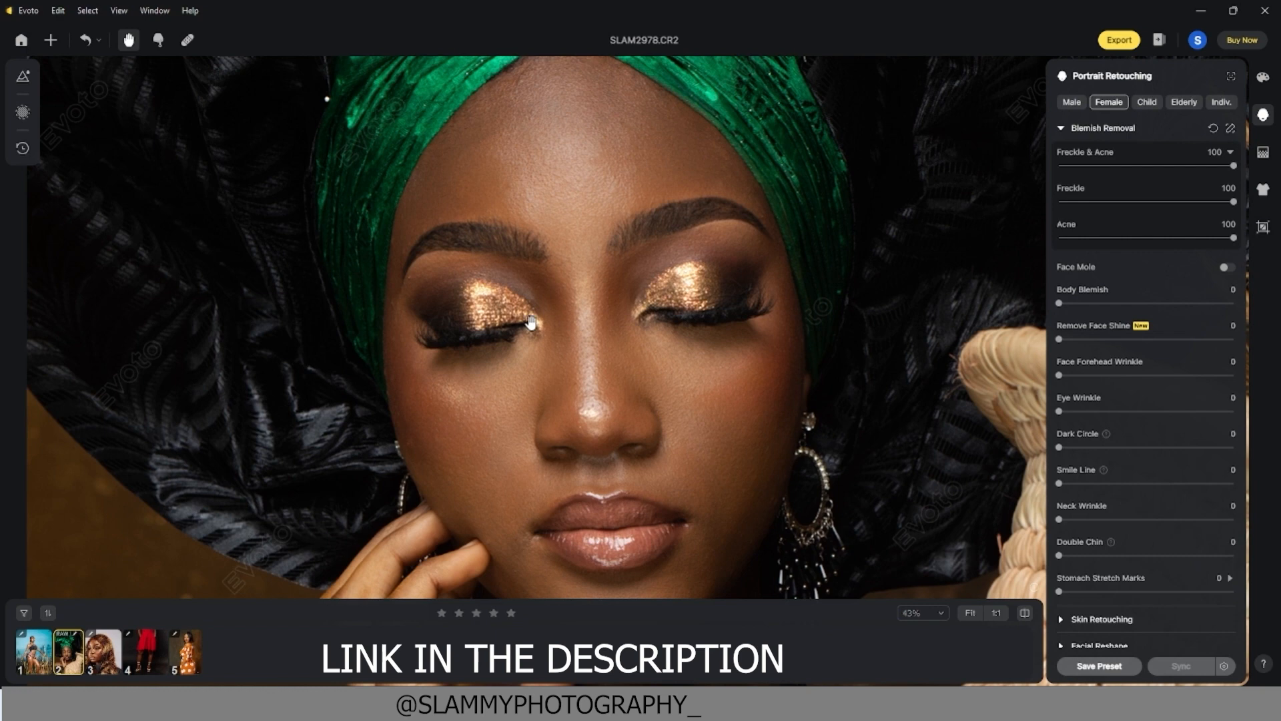
pyautogui.scroll(-3, 530, 322)
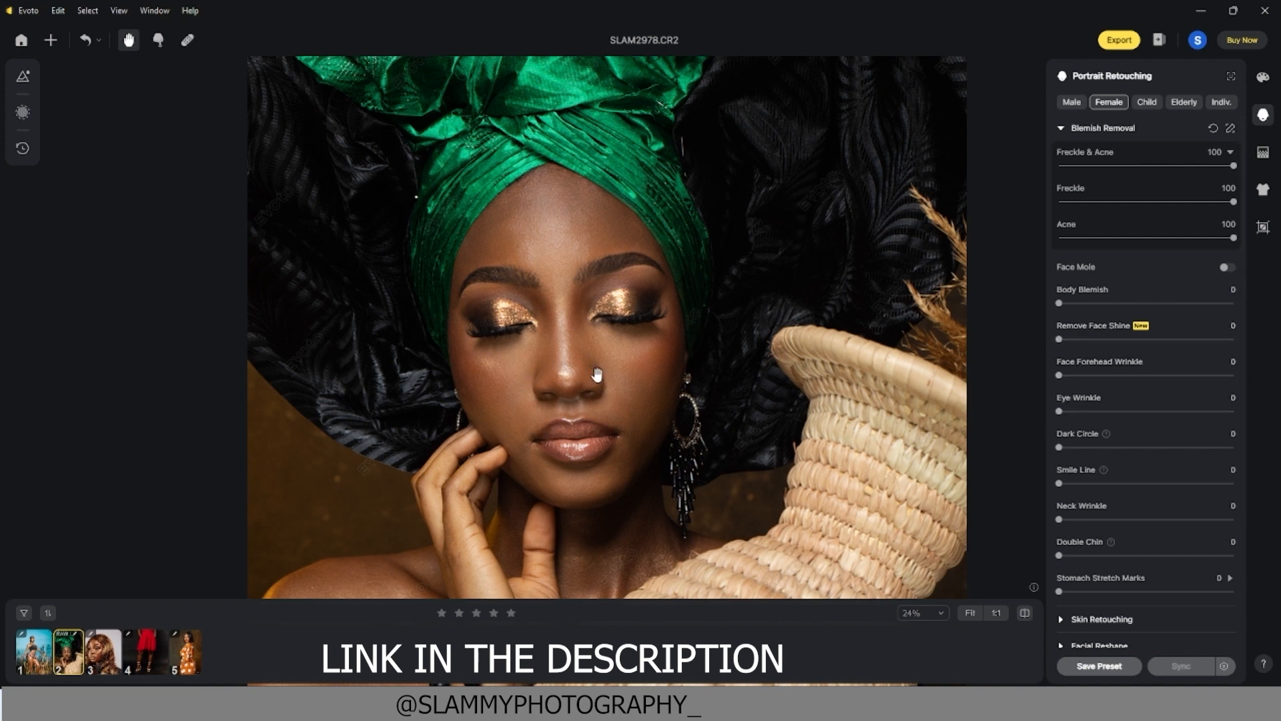
pyautogui.scroll(4, 598, 362)
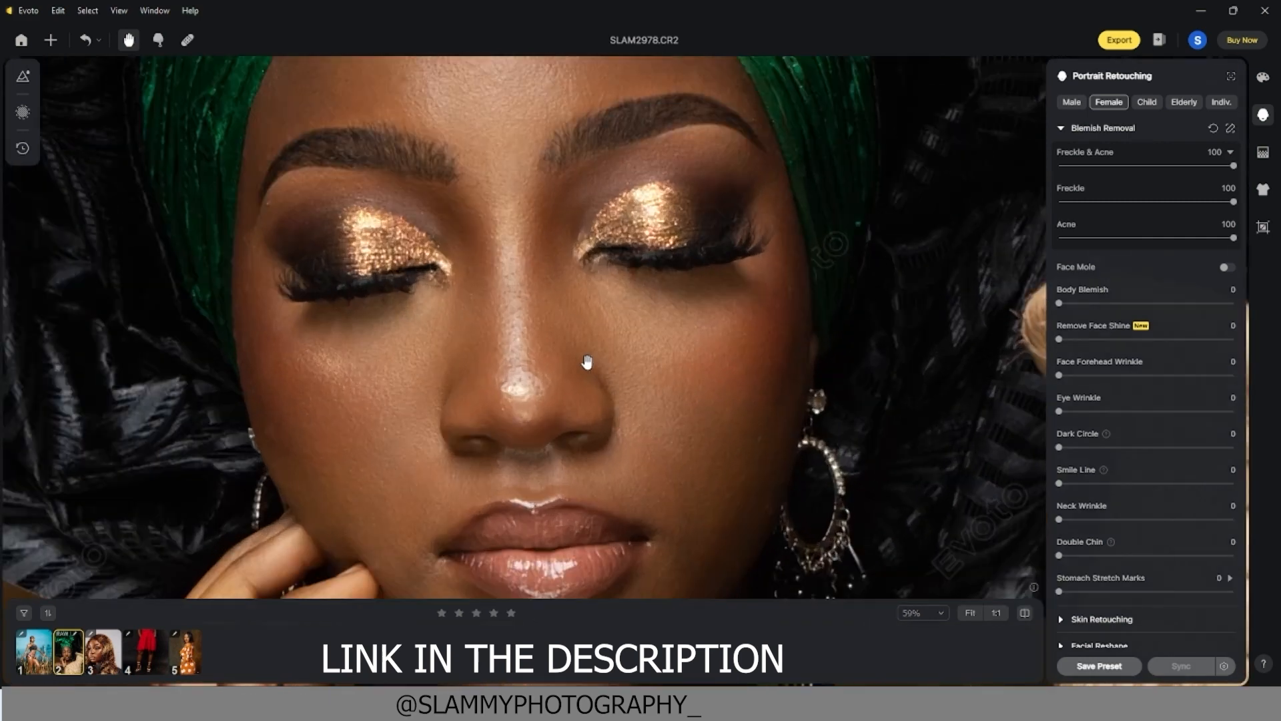
pyautogui.scroll(-3, 594, 363)
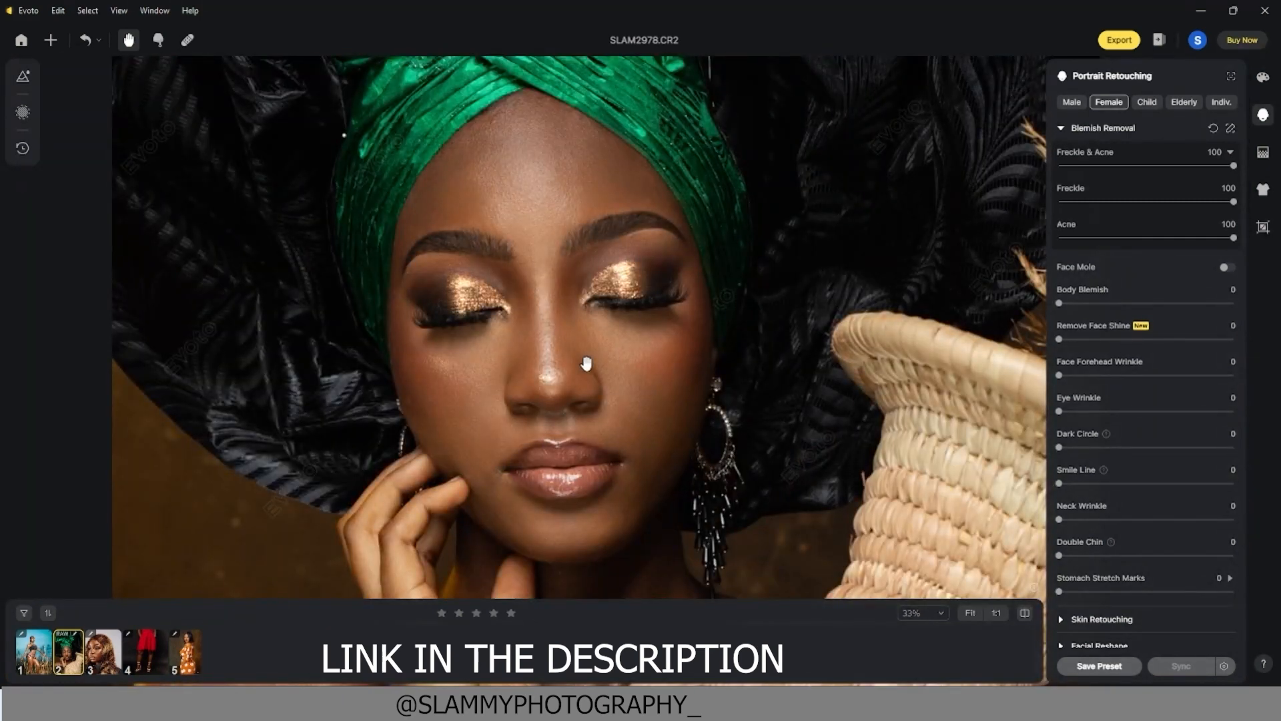
pyautogui.press('\\')
pyautogui.press('\\')
pyautogui.scroll(2, 515, 122)
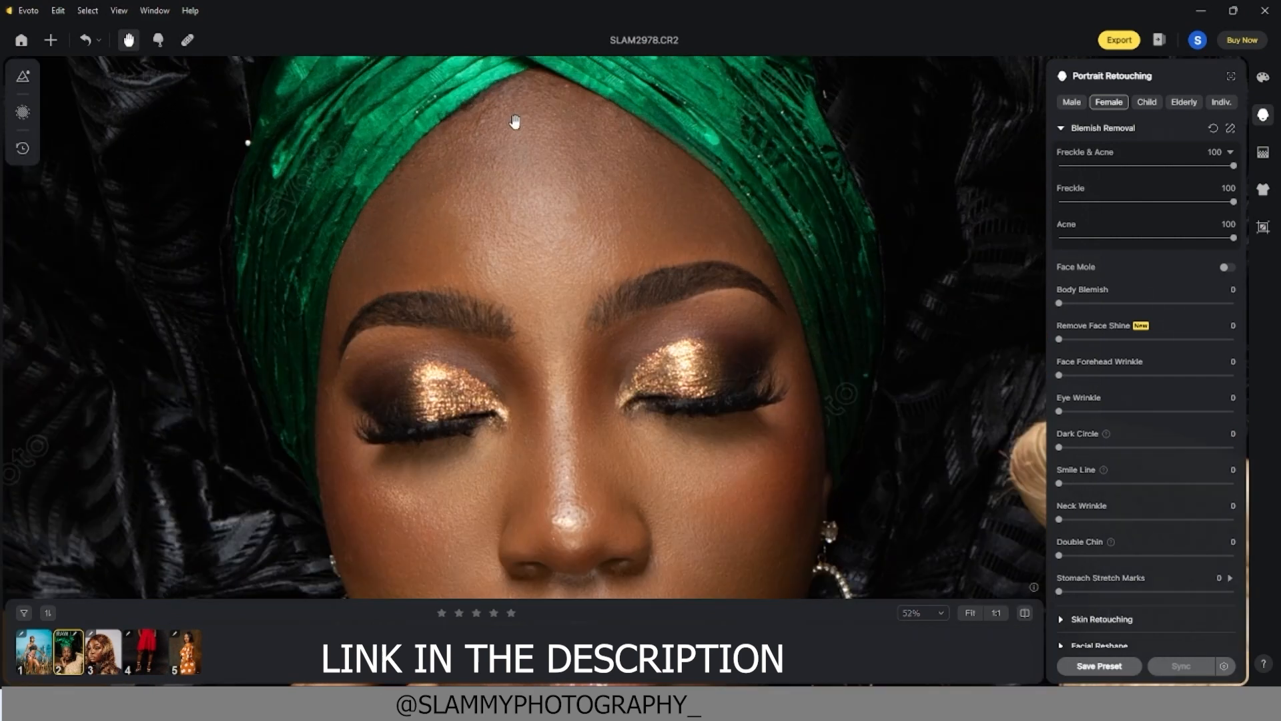
pyautogui.press('\\')
pyautogui.press('\\')
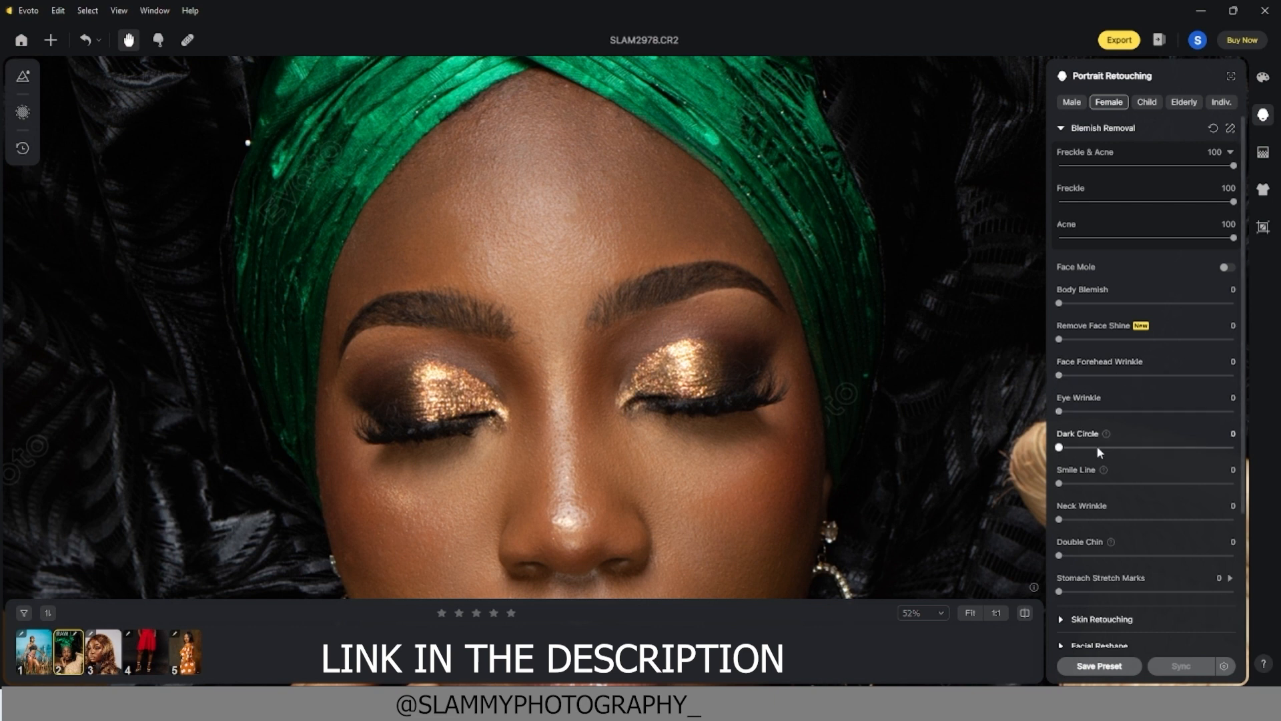
# - Set Smooth Face Skin (Dodge & Burn) to 100 in the skin retouching settings and inspect the face
pyautogui.scroll(-1, 1079, 490)
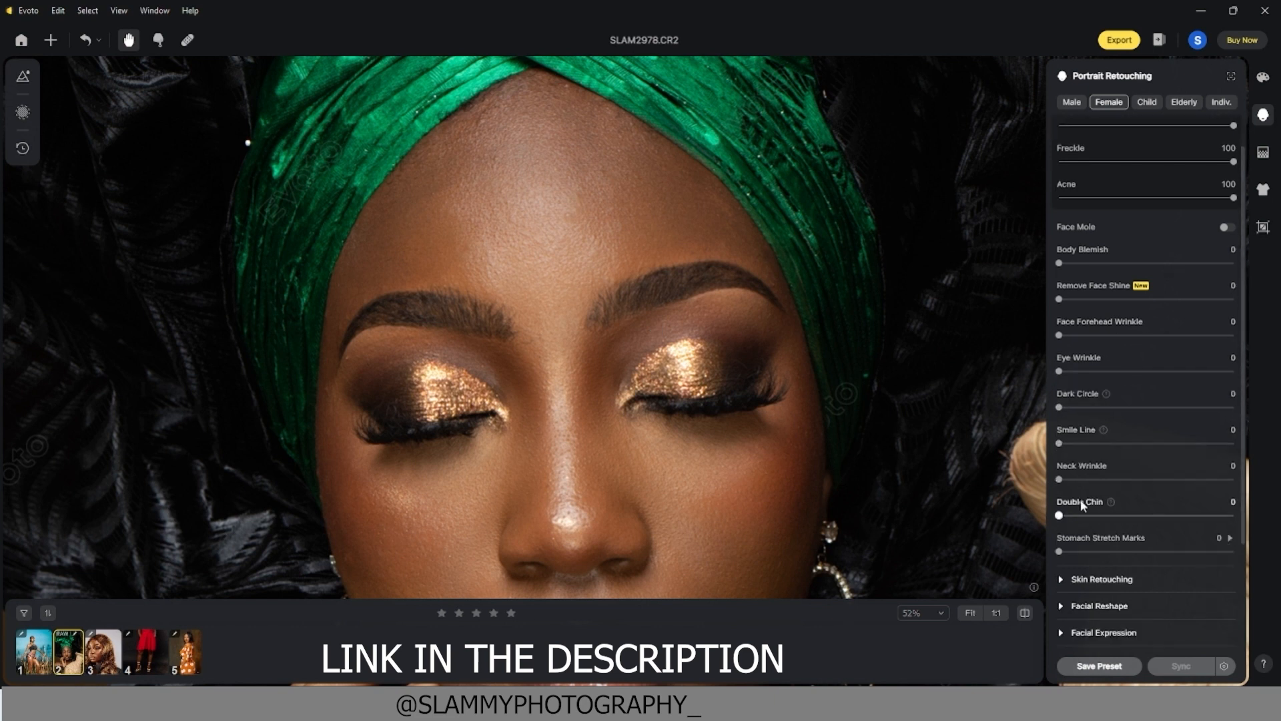
pyautogui.scroll(1, 1080, 499)
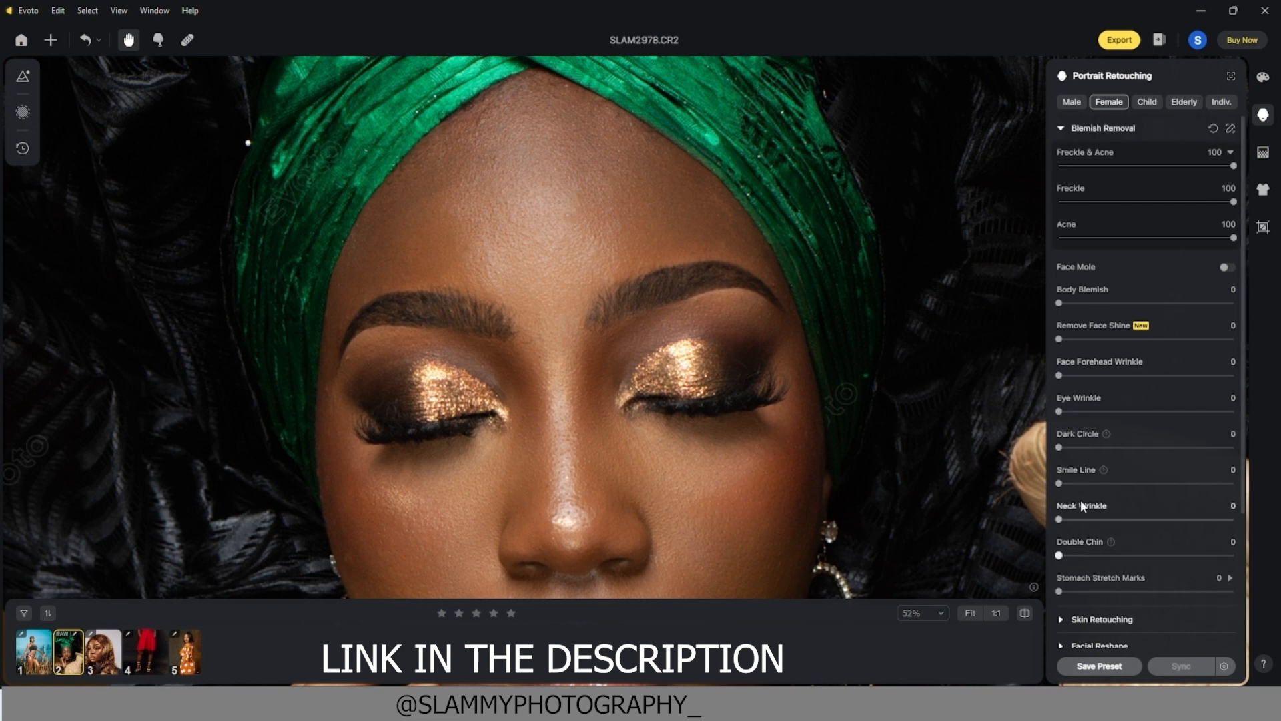
pyautogui.click(1062, 128)
pyautogui.click(1062, 154)
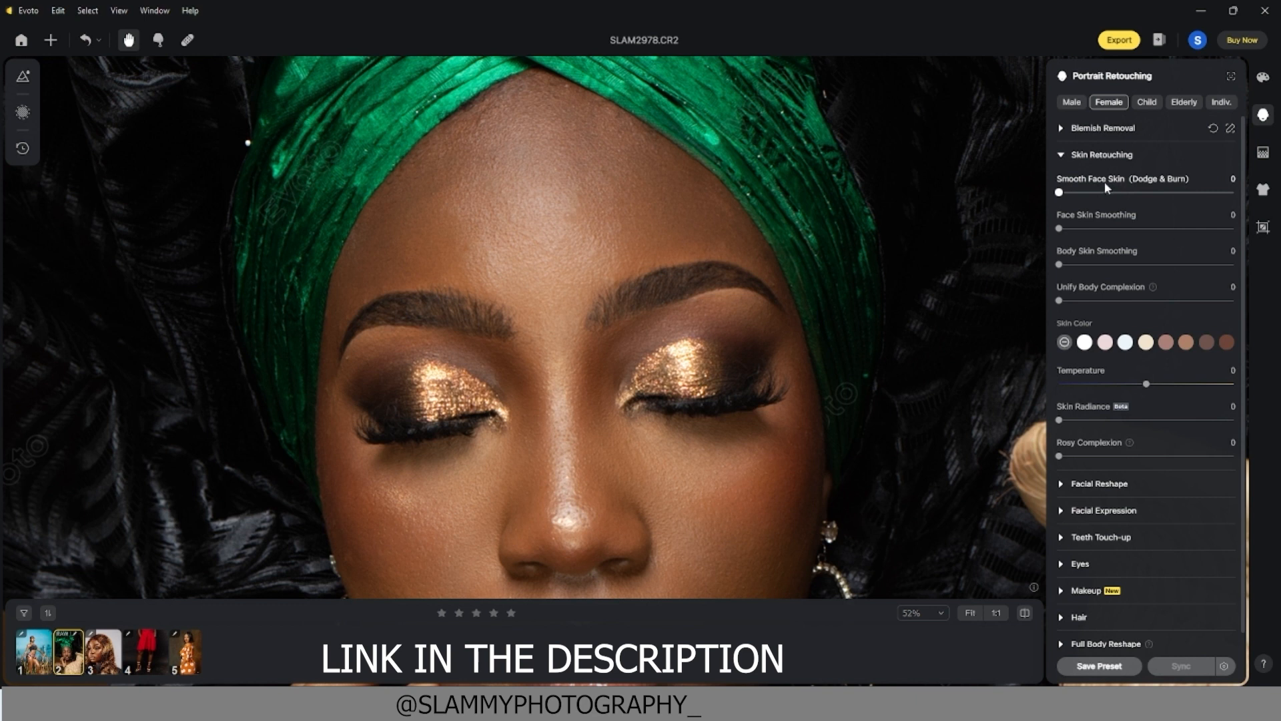
pyautogui.moveTo(1141, 193); pyautogui.dragTo(1243, 194)
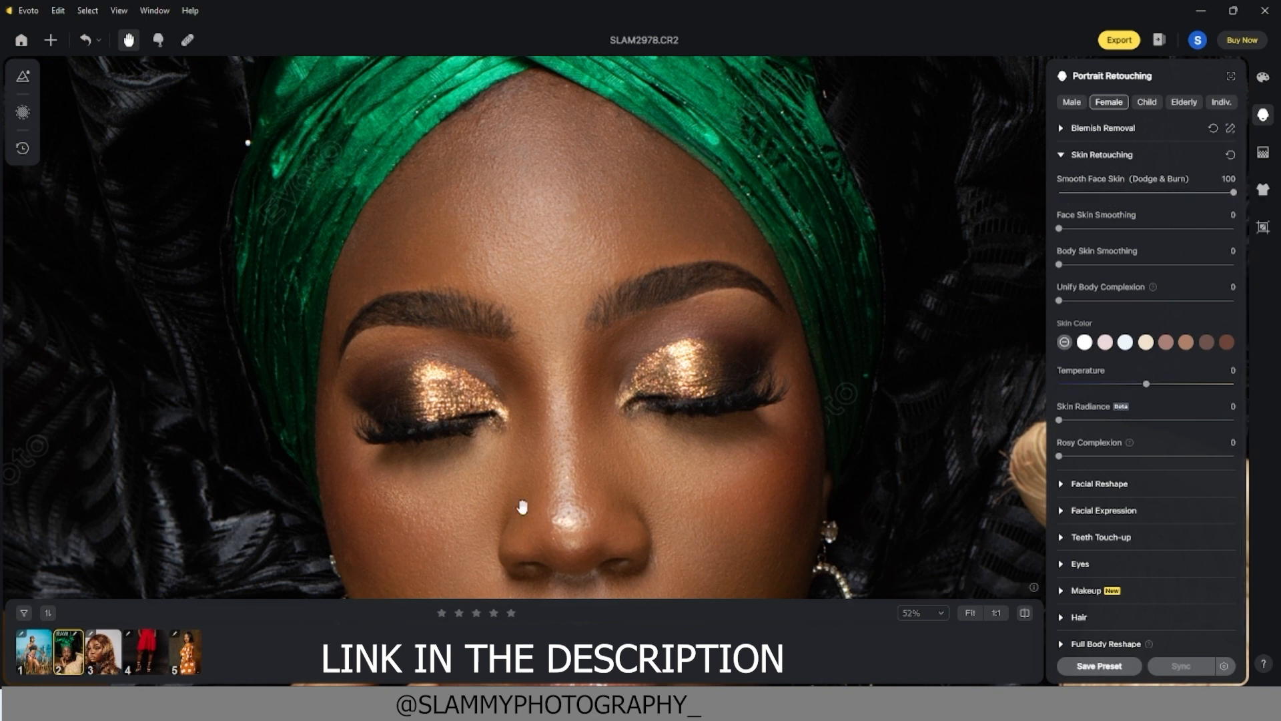
pyautogui.click(486, 364)
pyautogui.click(486, 364)
# - Set Face Skin Smoothing to 80, checking its effect on the face
pyautogui.scroll(-3, 500, 401)
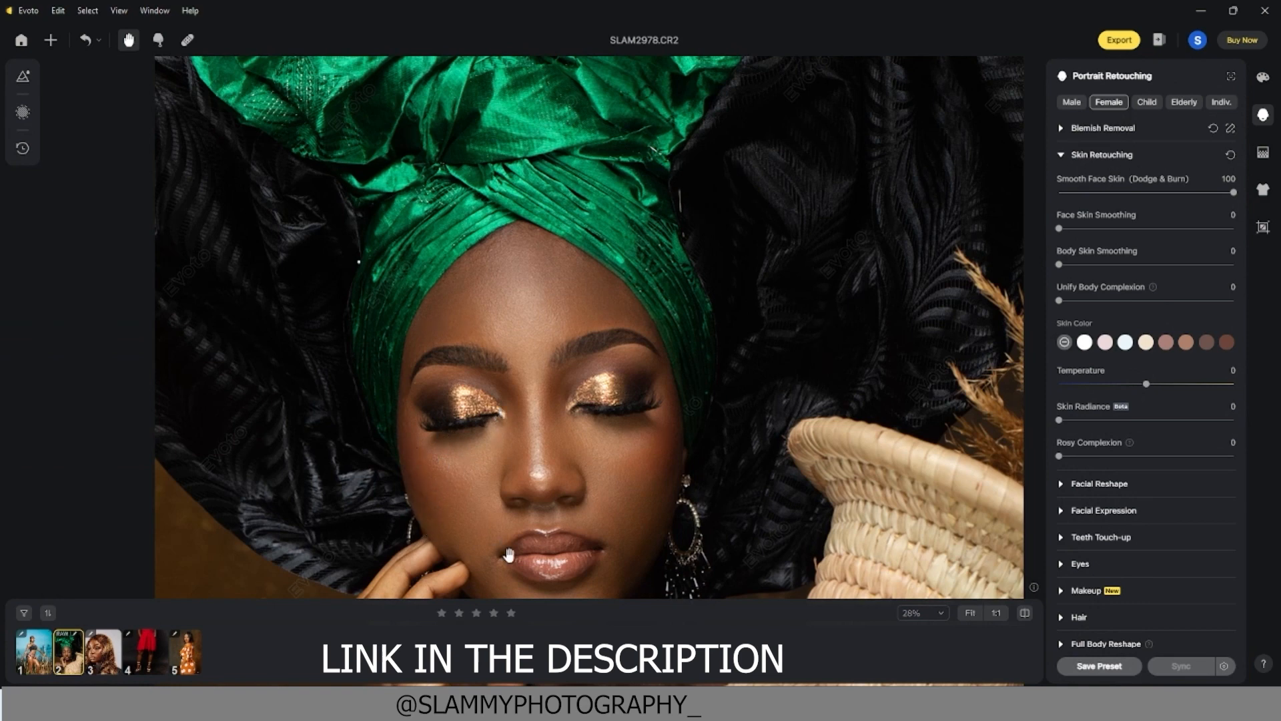
pyautogui.scroll(-2, 507, 471)
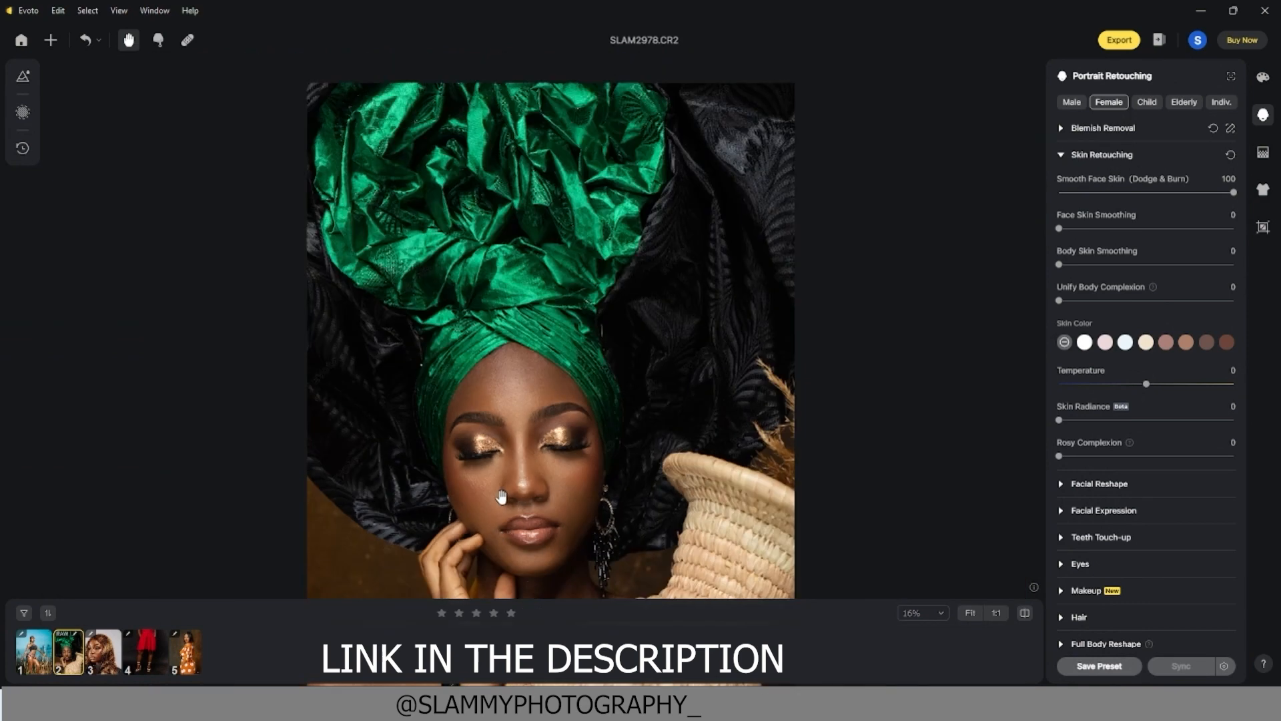
pyautogui.moveTo(525, 438); pyautogui.dragTo(579, 394)
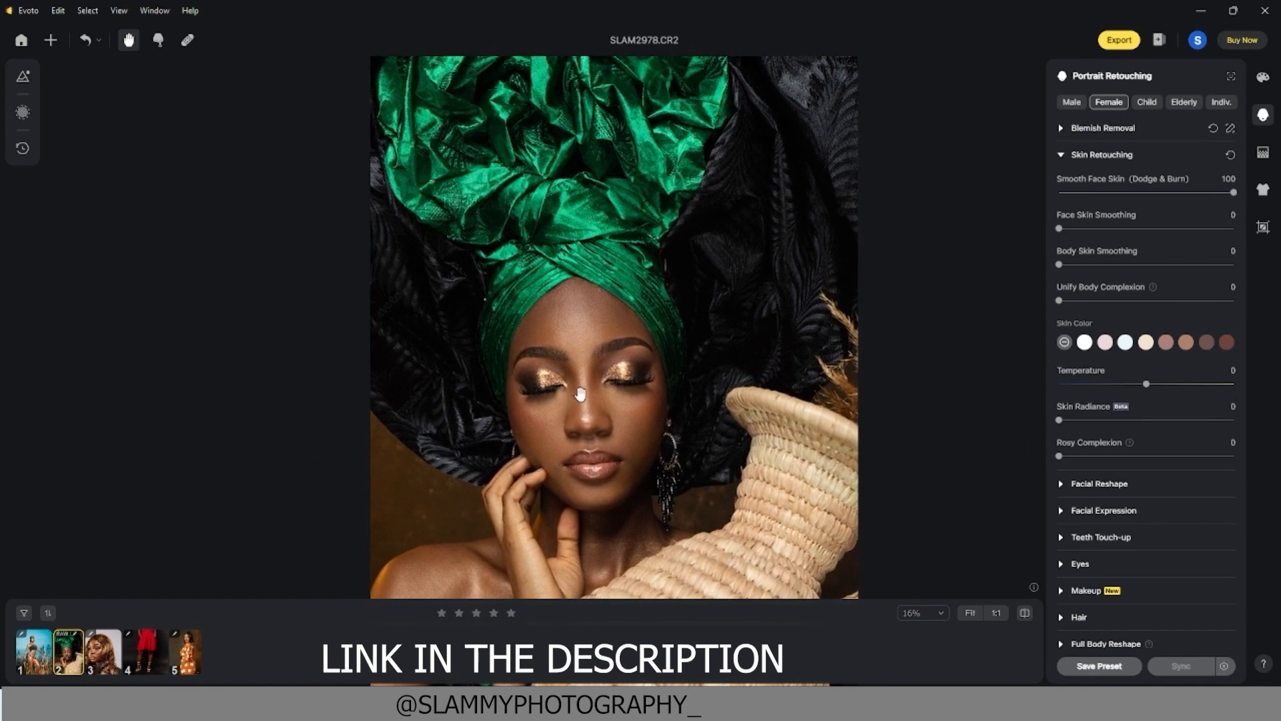
pyautogui.scroll(3, 581, 394)
pyautogui.scroll(-2, 580, 394)
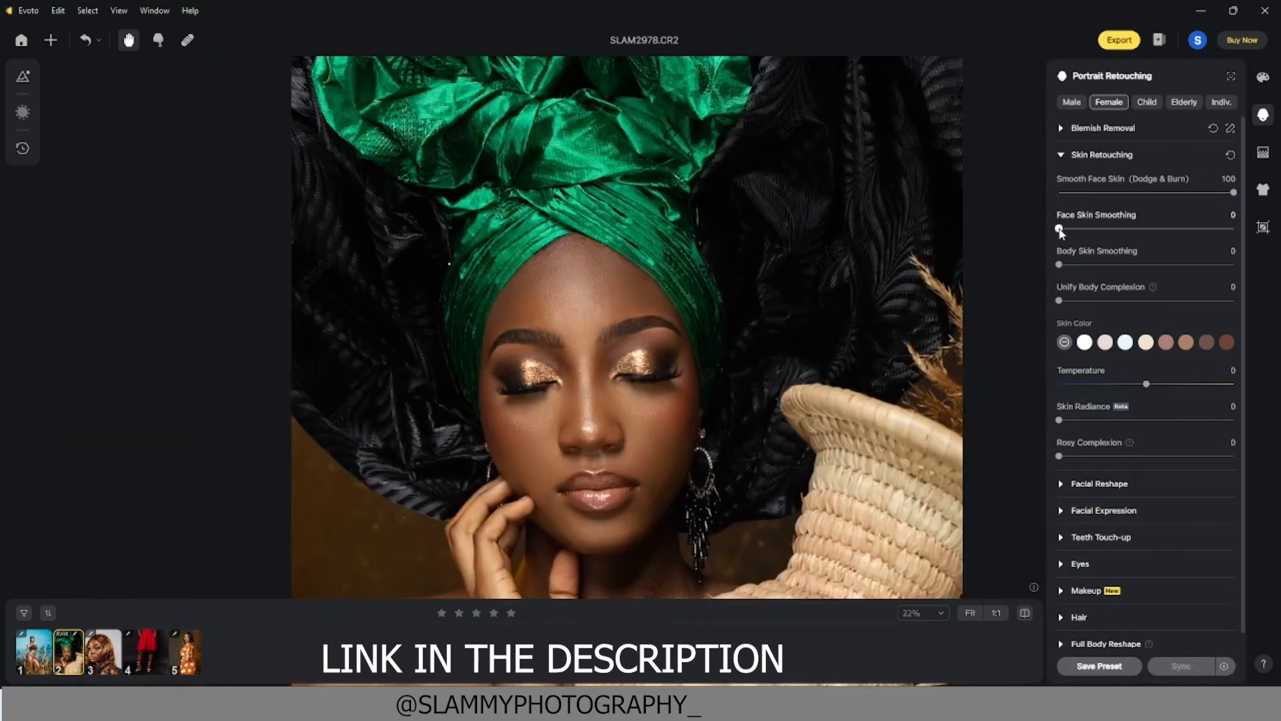
pyautogui.click(1139, 229)
pyautogui.scroll(2, 535, 451)
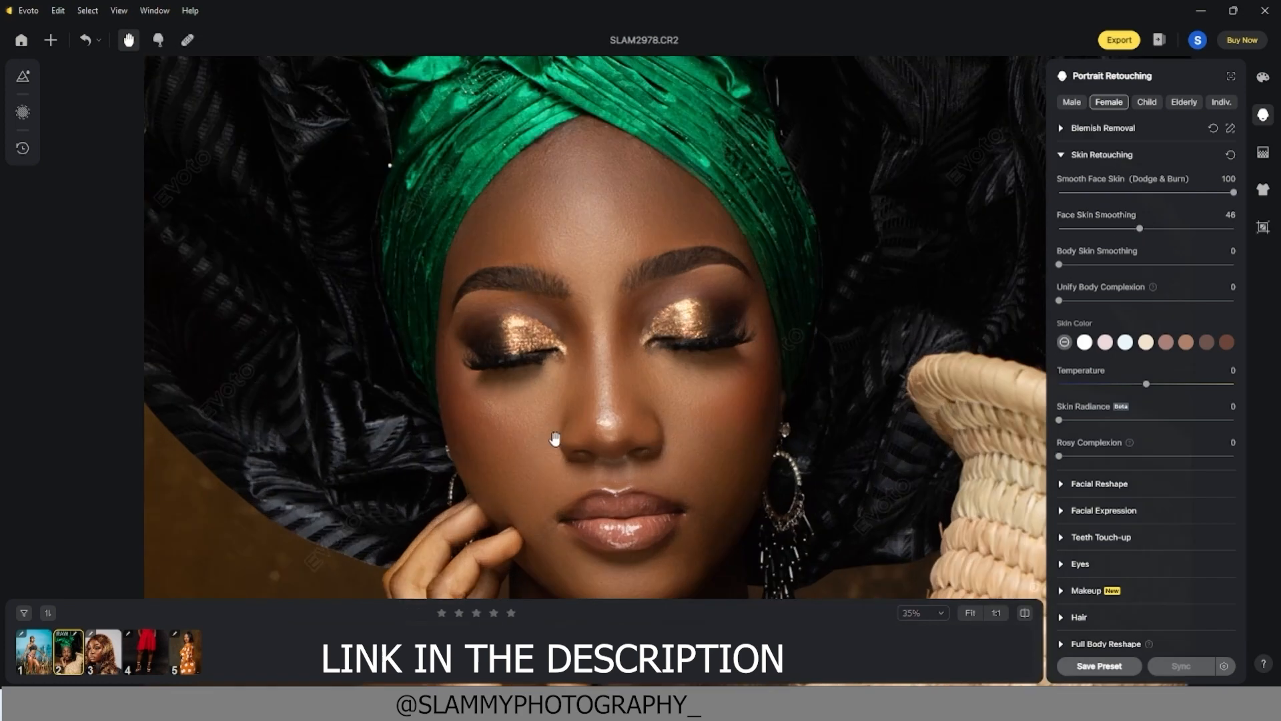
pyautogui.click(1199, 232)
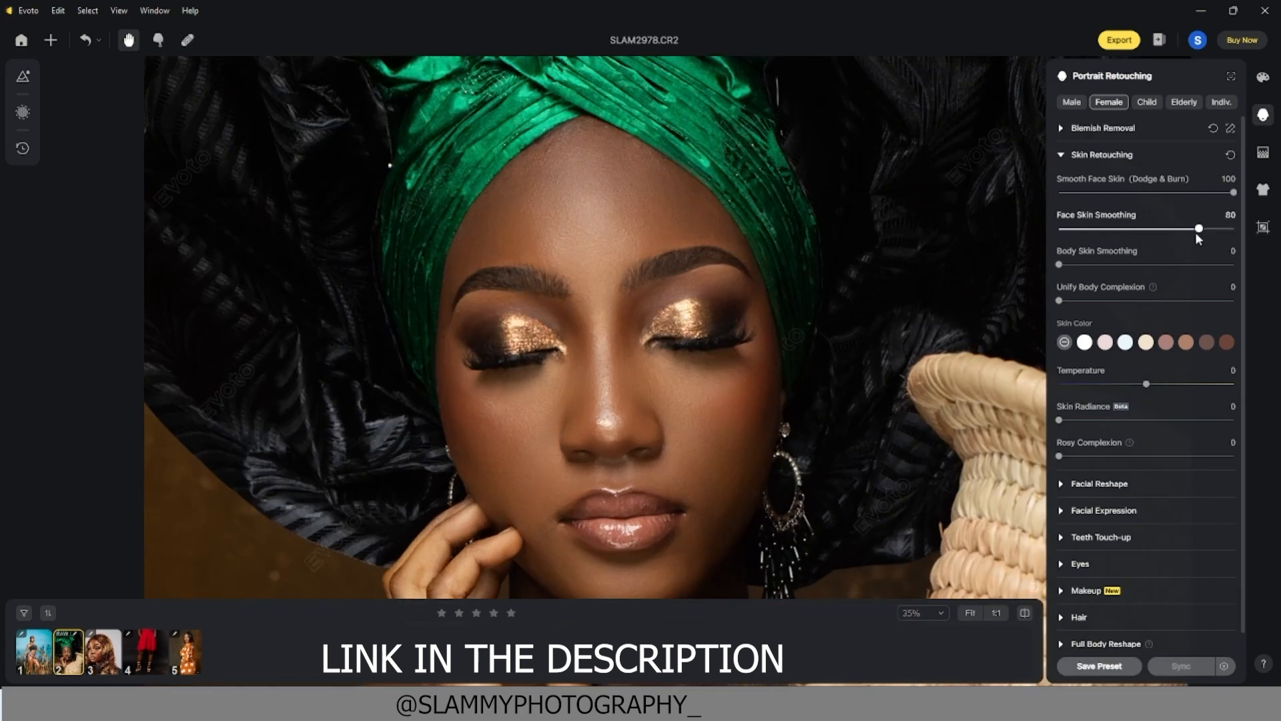
pyautogui.scroll(-2, 544, 464)
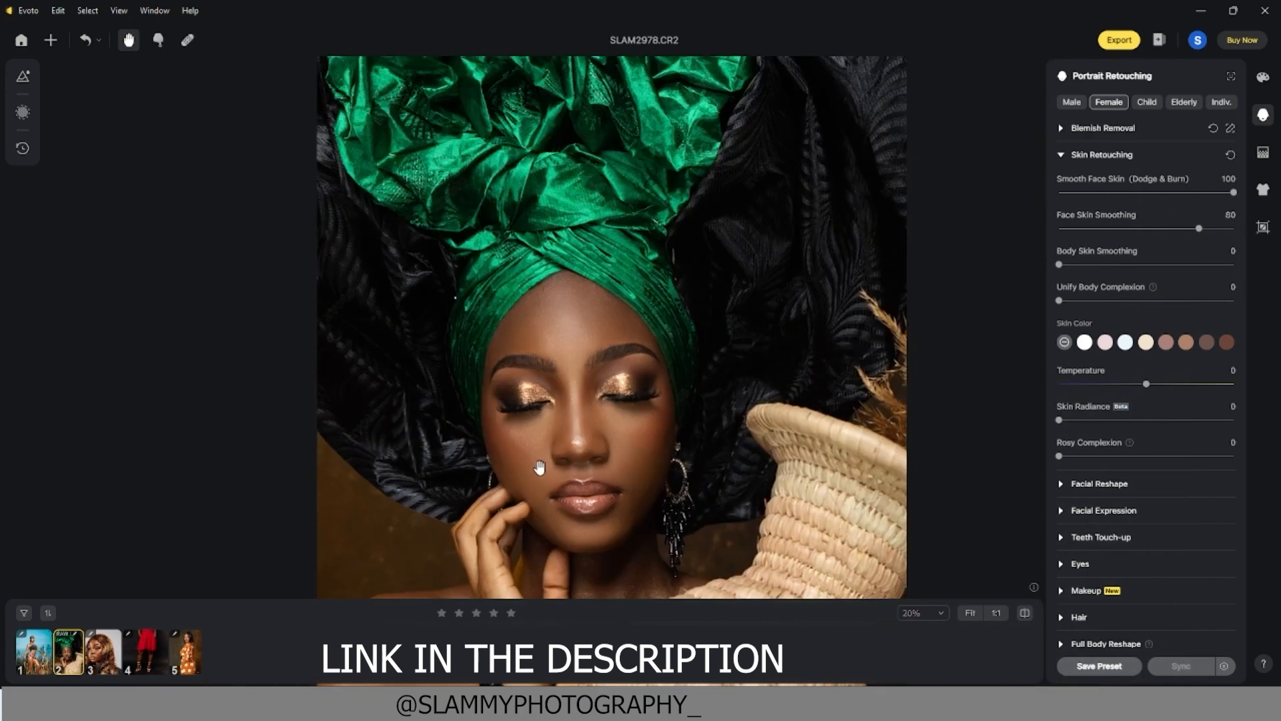
# - Set Body Skin Smoothing to 85 and Unify Body Complexion to 84, checking the neck and shoulder
pyautogui.moveTo(540, 485); pyautogui.dragTo(607, 375)
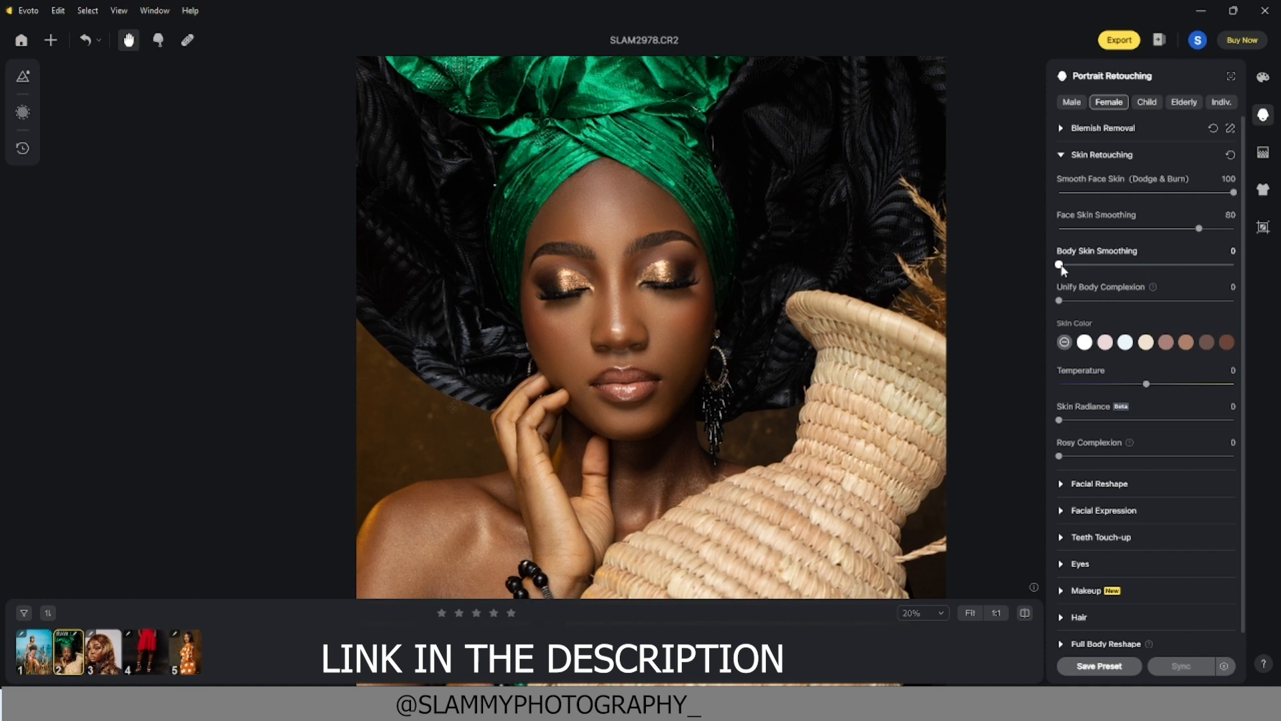
pyautogui.moveTo(1061, 267); pyautogui.dragTo(1192, 271)
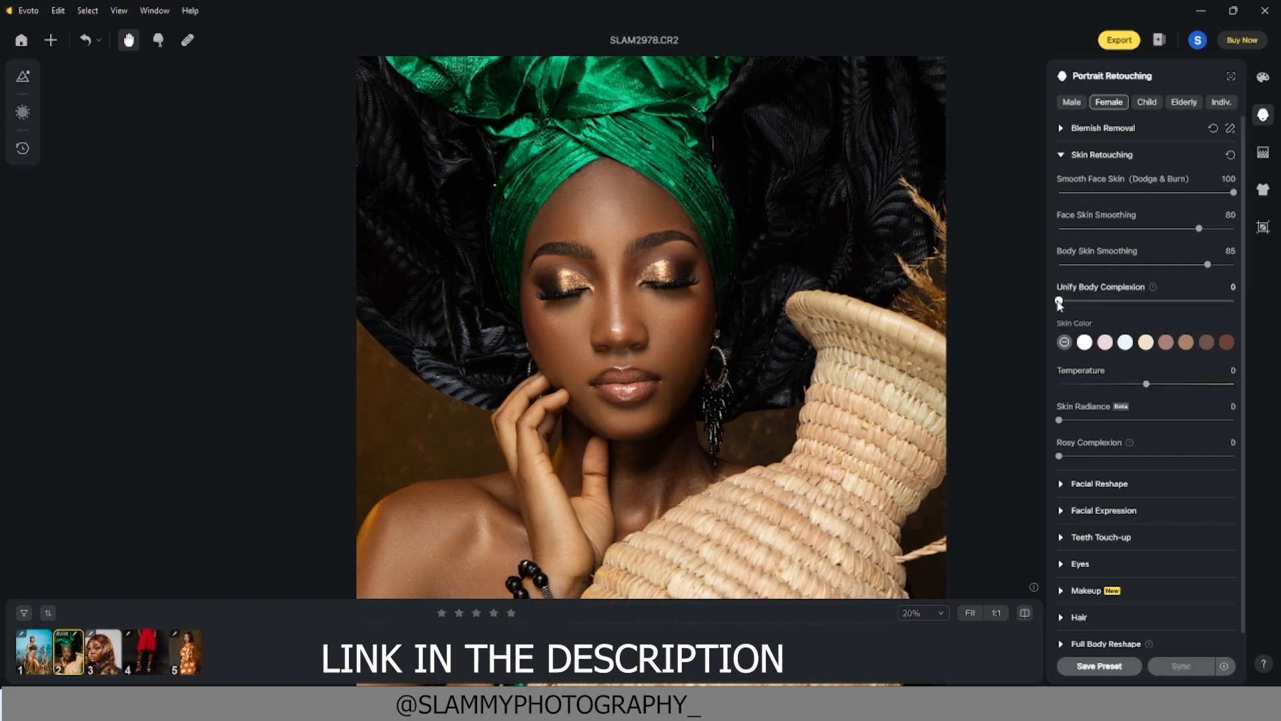
pyautogui.moveTo(1060, 301); pyautogui.dragTo(1111, 311)
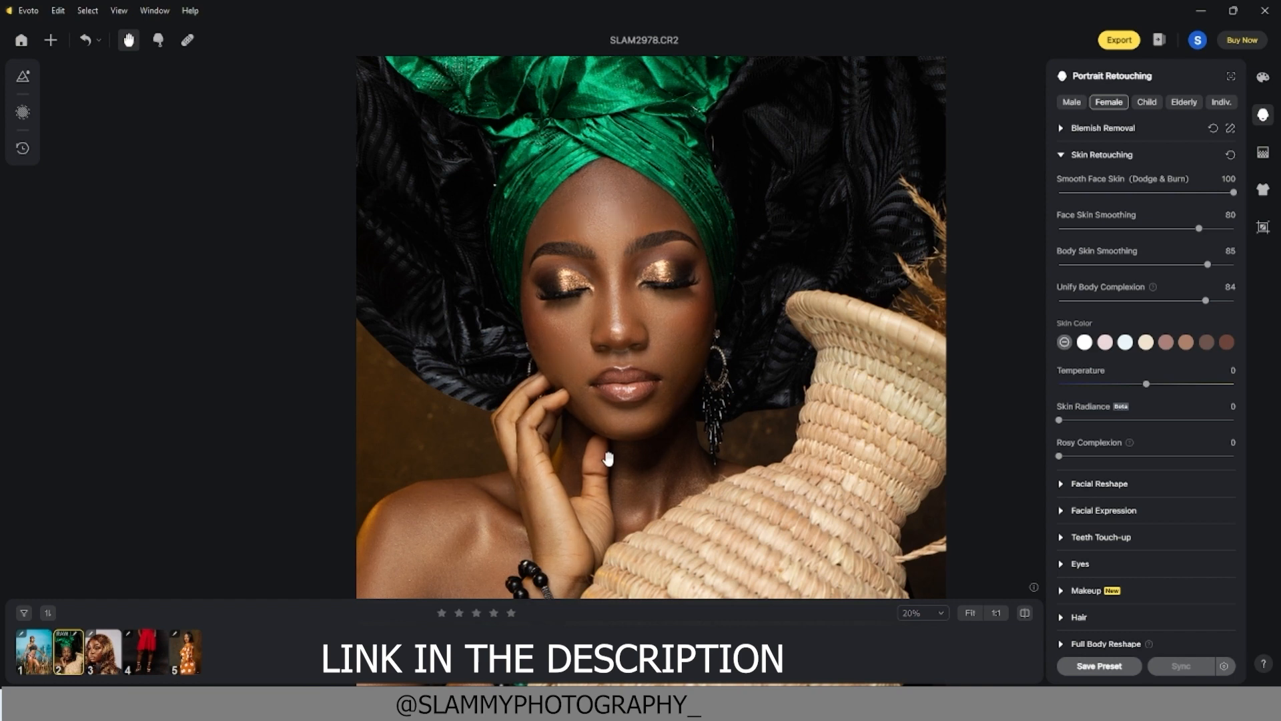
pyautogui.scroll(2, 508, 534)
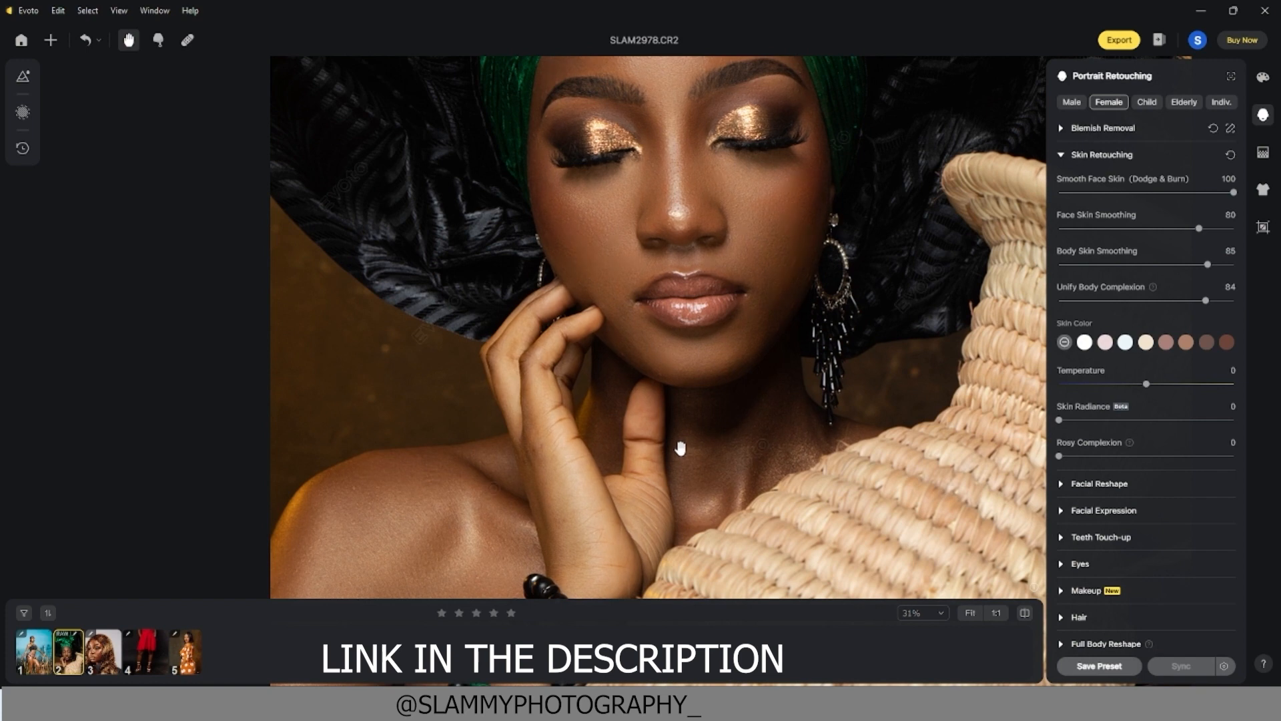
pyautogui.scroll(-3, 681, 450)
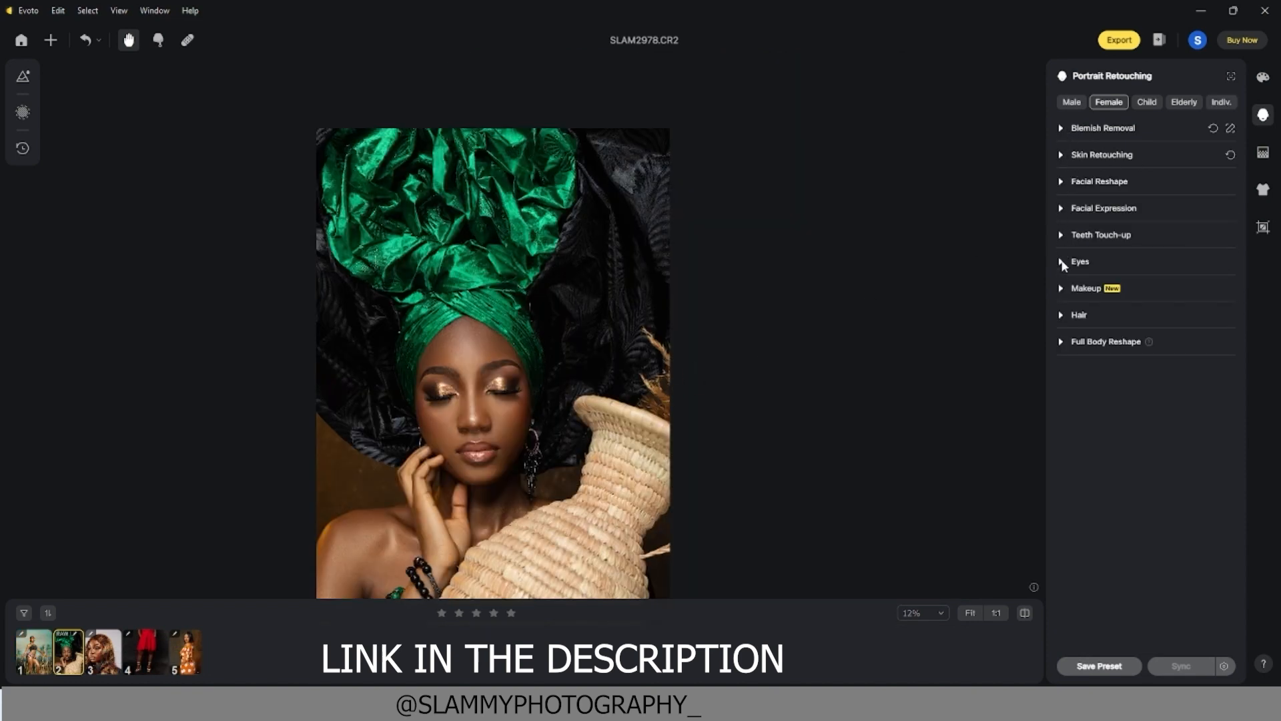
# - Set the Gentle Smile facial expression to 24 and compare the face with the original
pyautogui.click(1061, 209)
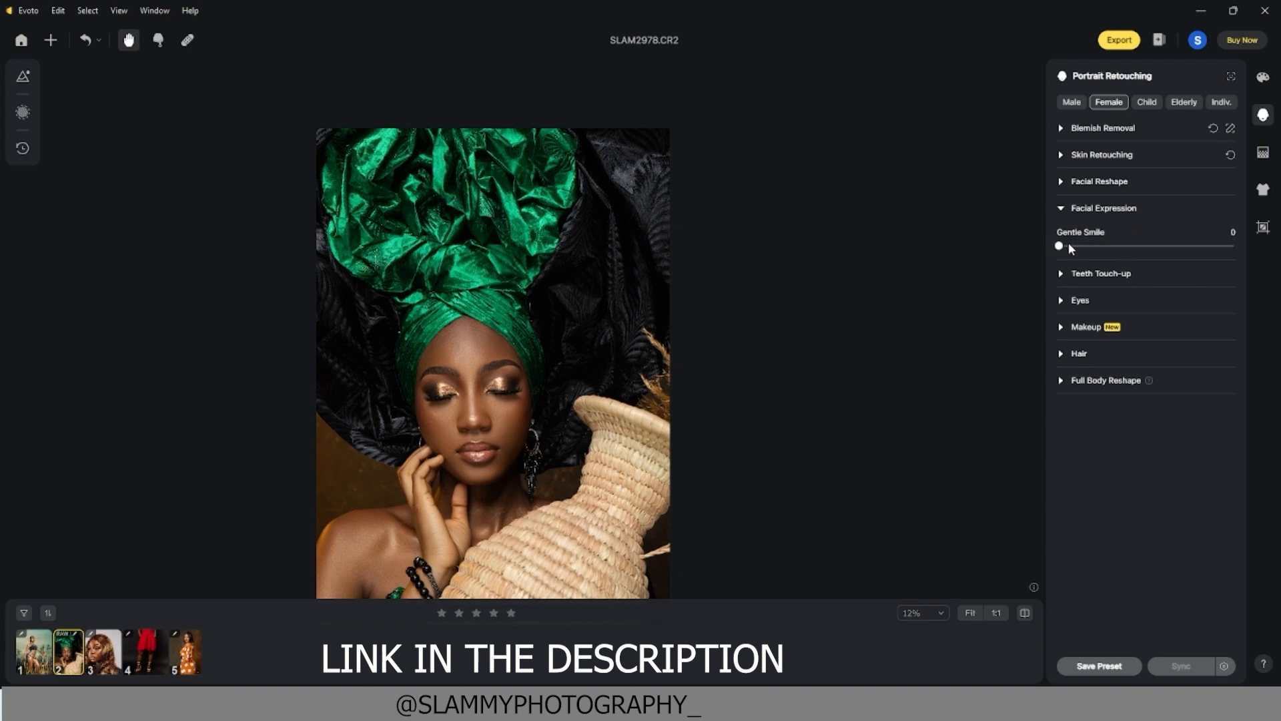
pyautogui.scroll(3, 494, 517)
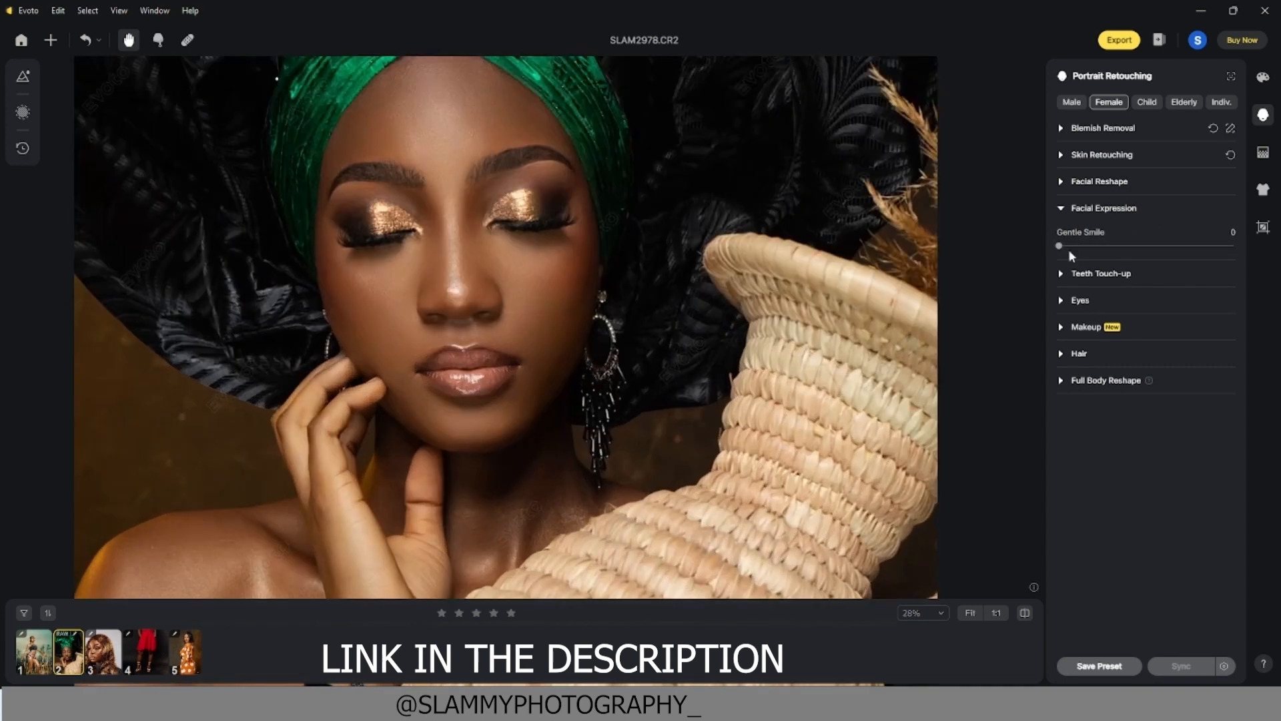
pyautogui.moveTo(1103, 247); pyautogui.dragTo(1167, 249)
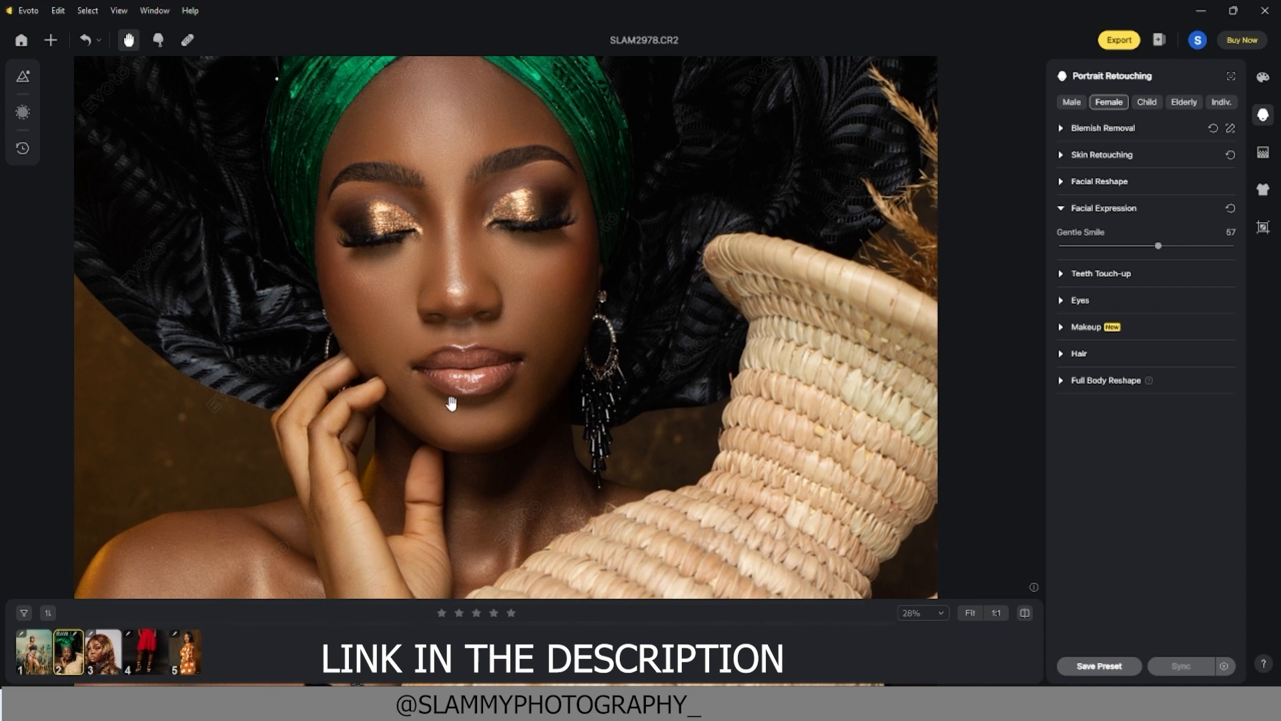
pyautogui.click(452, 403)
pyautogui.click(452, 403)
pyautogui.moveTo(1162, 246); pyautogui.dragTo(1111, 247)
pyautogui.click(1209, 246)
pyautogui.moveTo(1209, 245); pyautogui.dragTo(1103, 251)
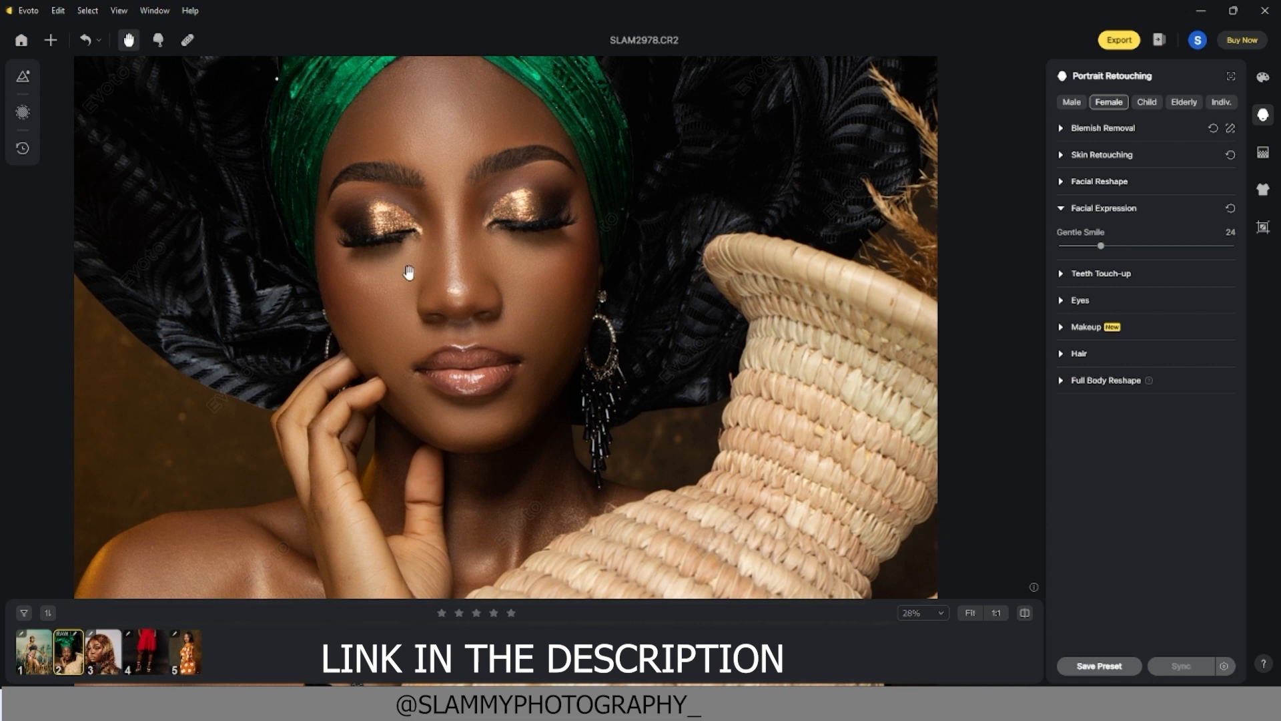
pyautogui.press('\\')
pyautogui.press('\\')
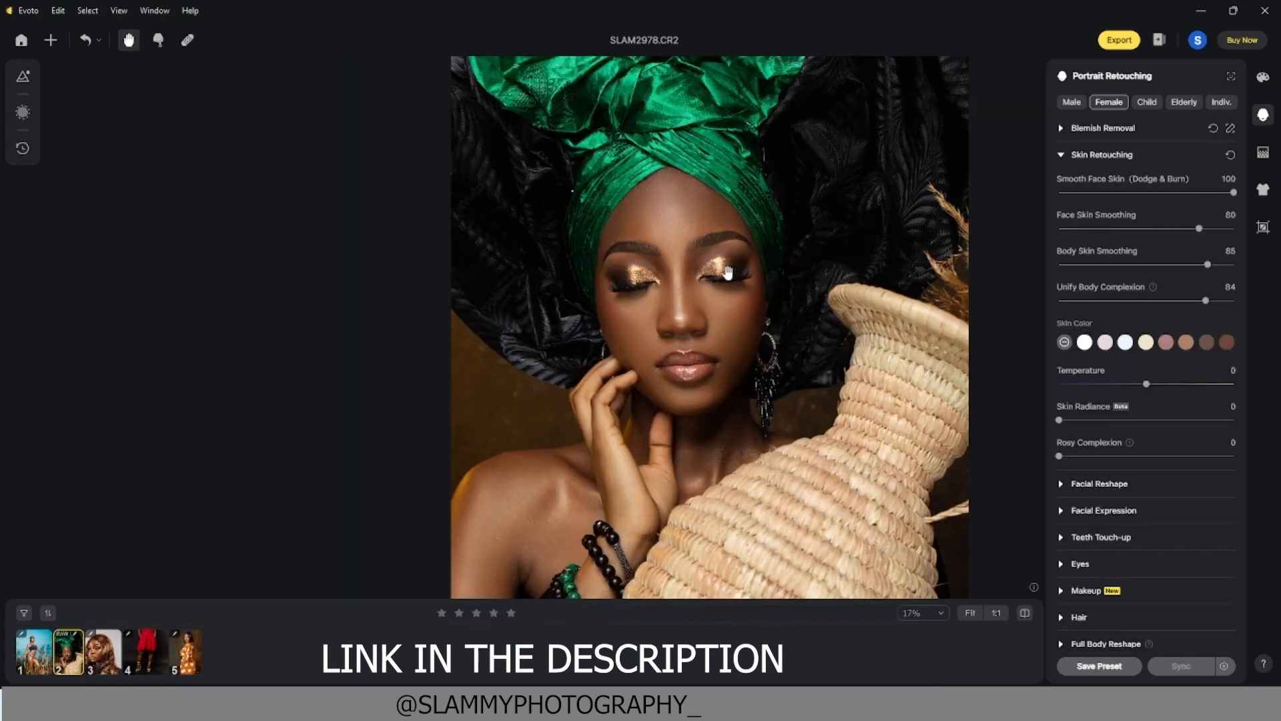
# - Switch to the outdoor photo SLAM6644.jpg and open its color adjustments
pyautogui.click(28, 666)
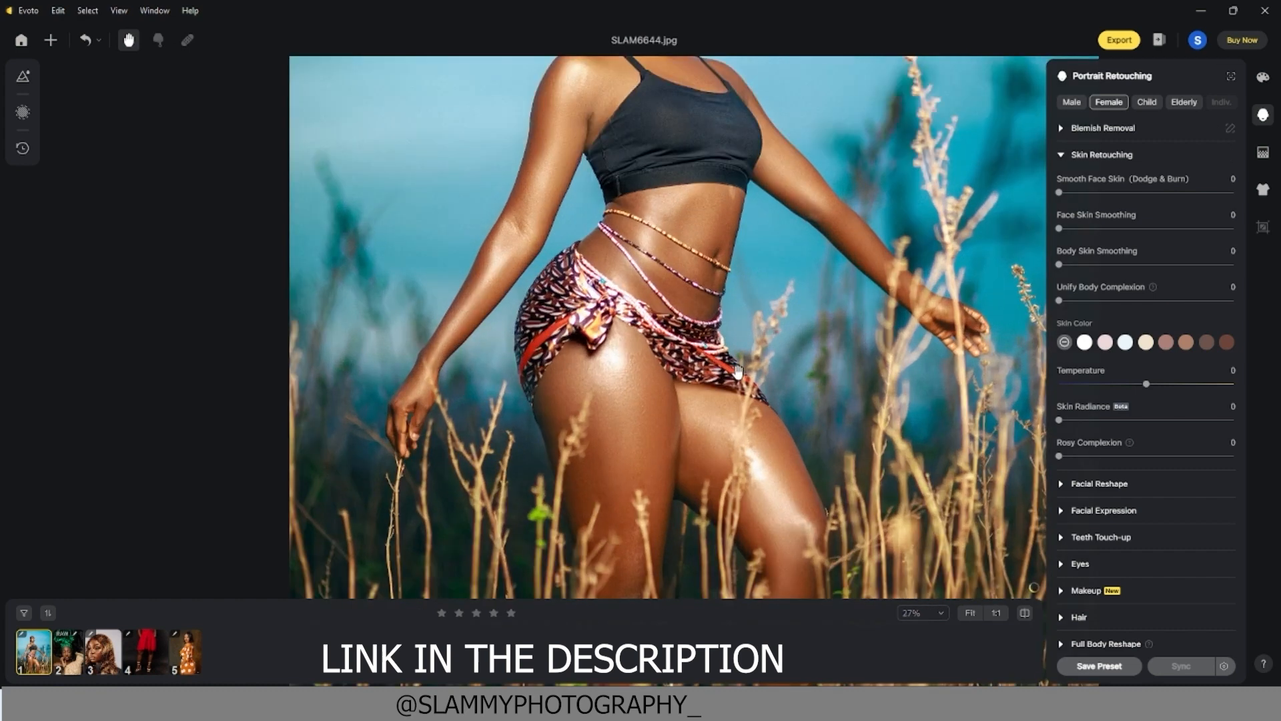
pyautogui.scroll(2, 737, 373)
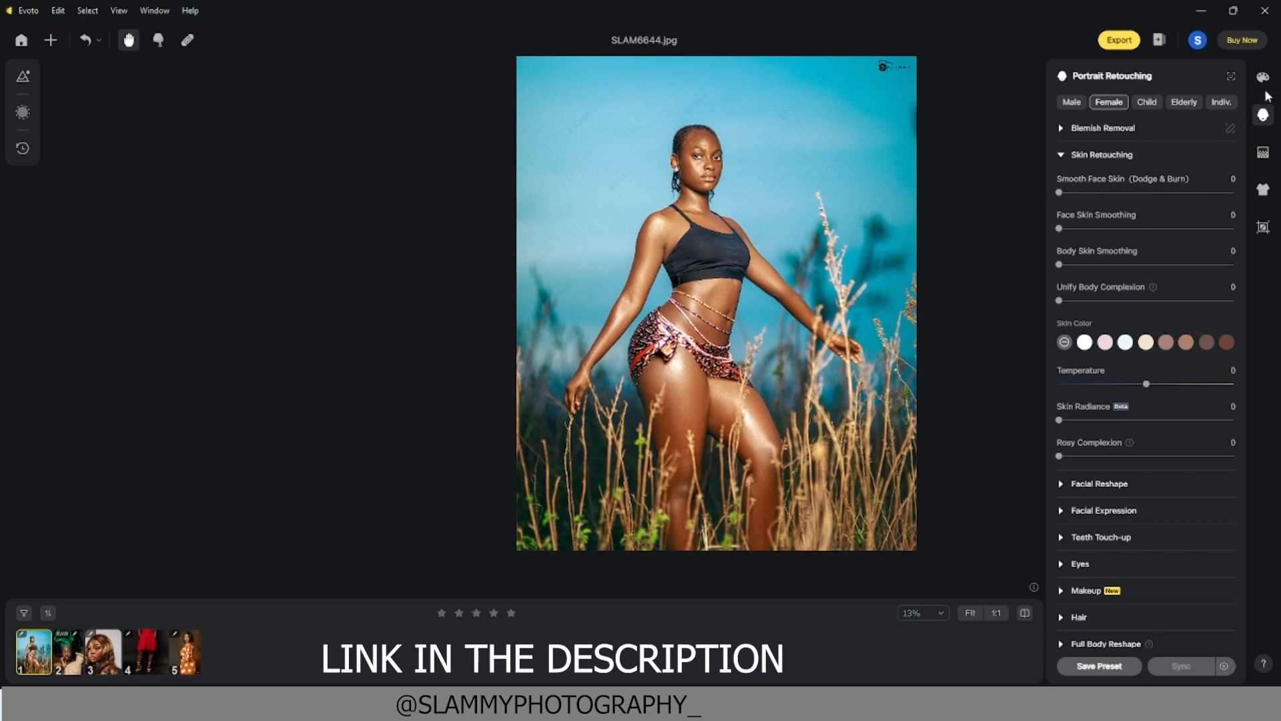
pyautogui.click(1264, 83)
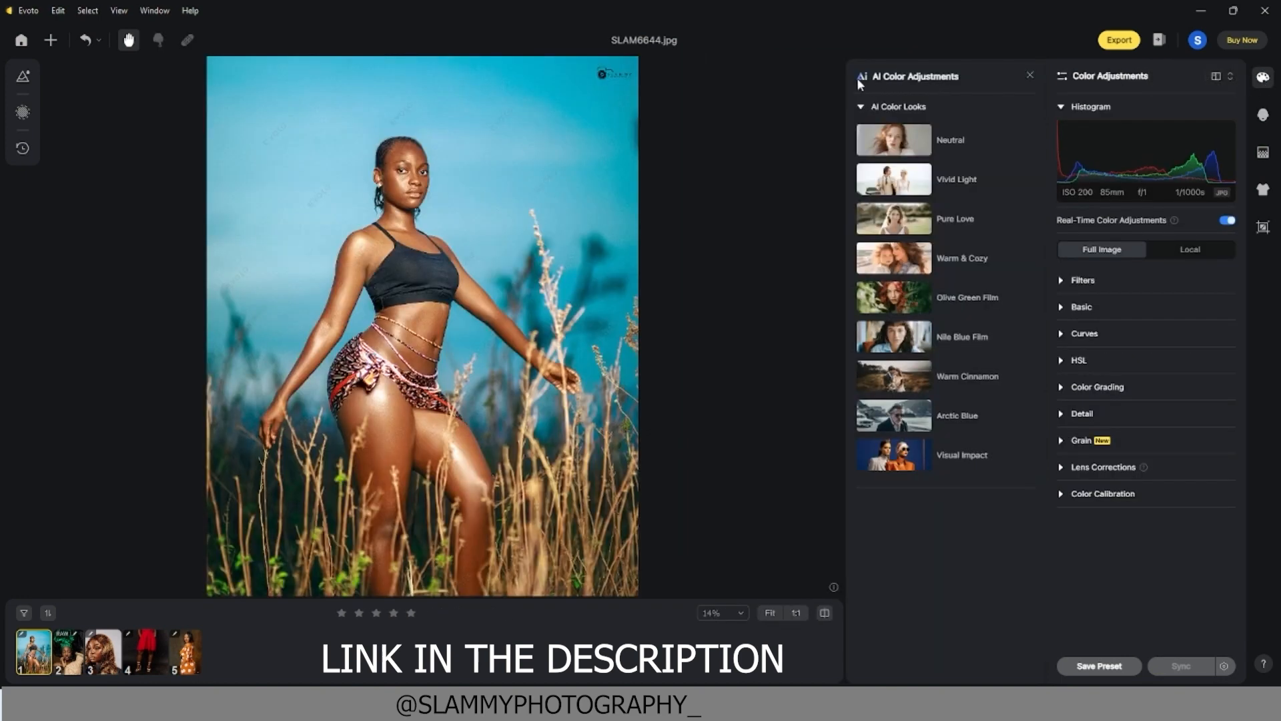
# - Try the Neutral and Olive Green Film AI color looks, then apply Nile Blue Film to the outdoor photo
pyautogui.click(898, 142)
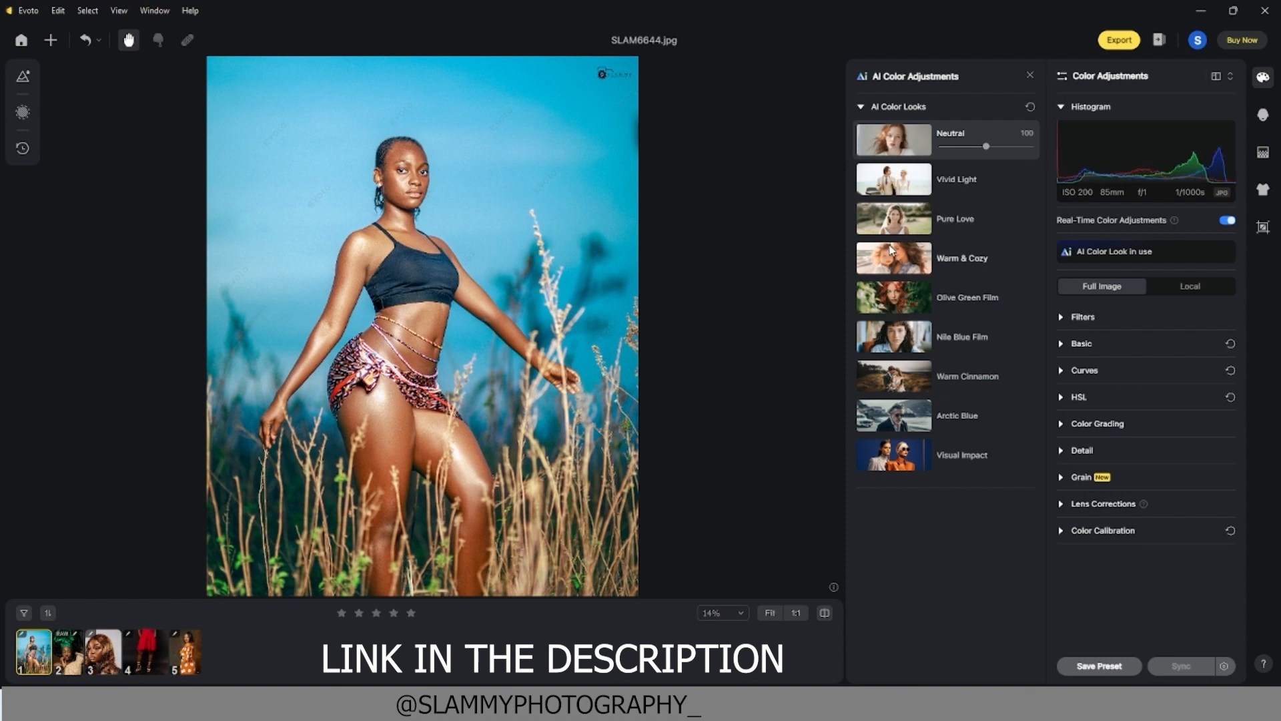
pyautogui.click(896, 299)
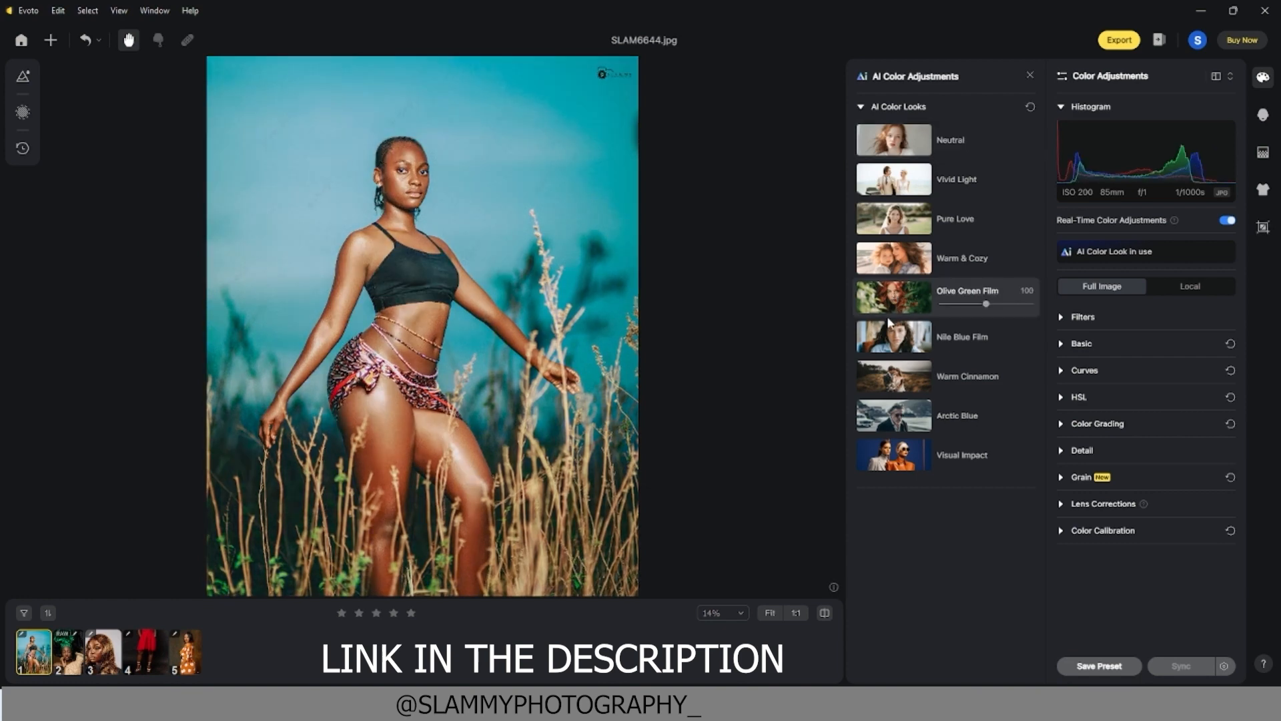
pyautogui.click(890, 347)
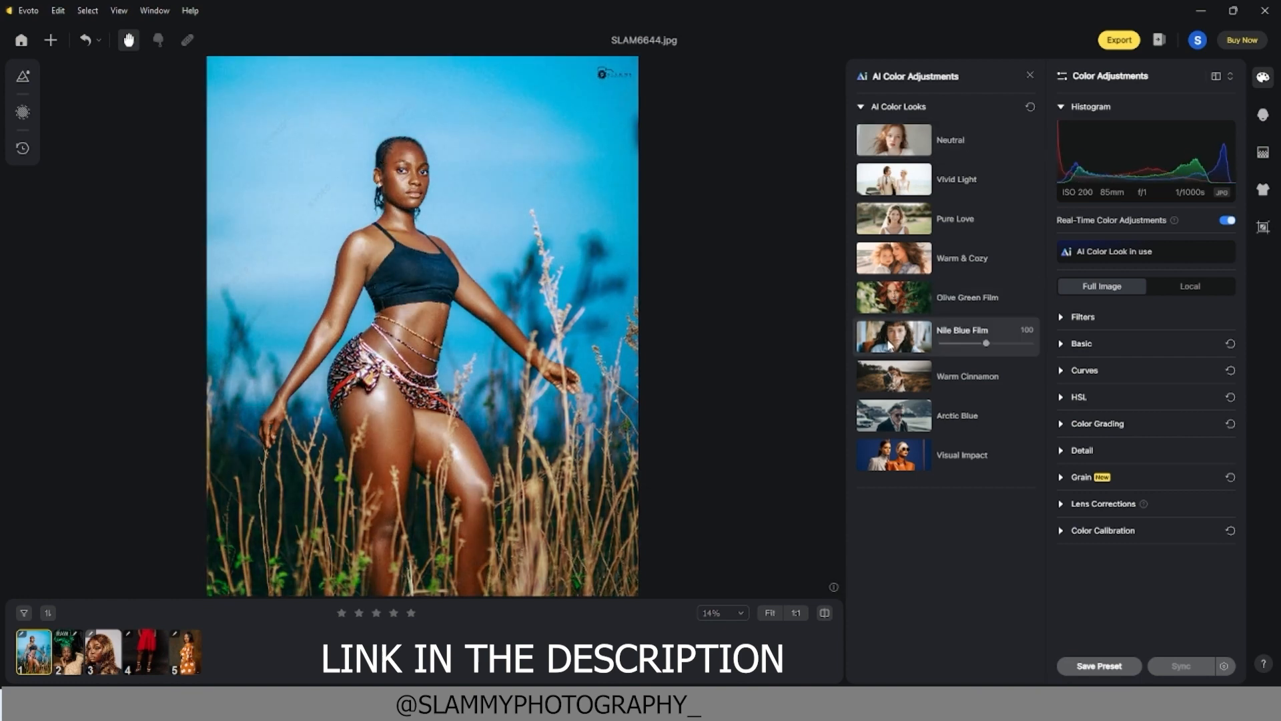
# - Try the Warm Cinnamon and Arctic Blue AI color looks, then apply Visual Impact at strength 37
pyautogui.click(893, 376)
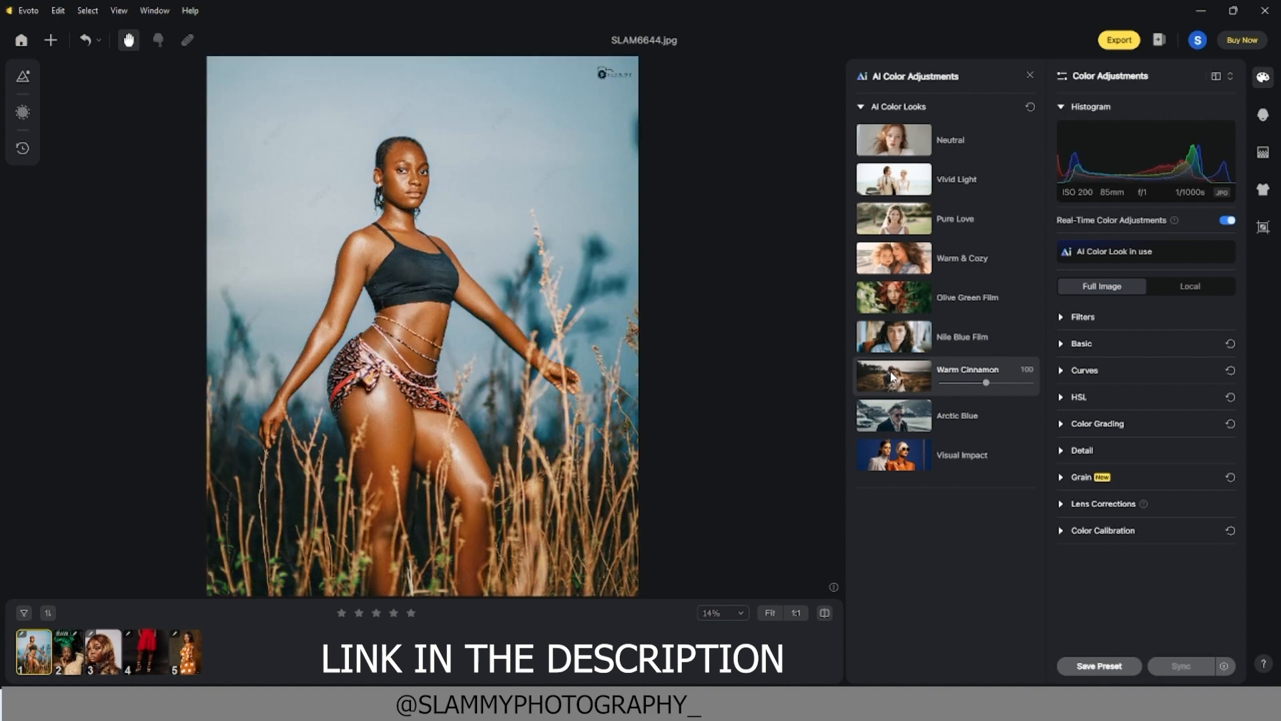
pyautogui.click(887, 419)
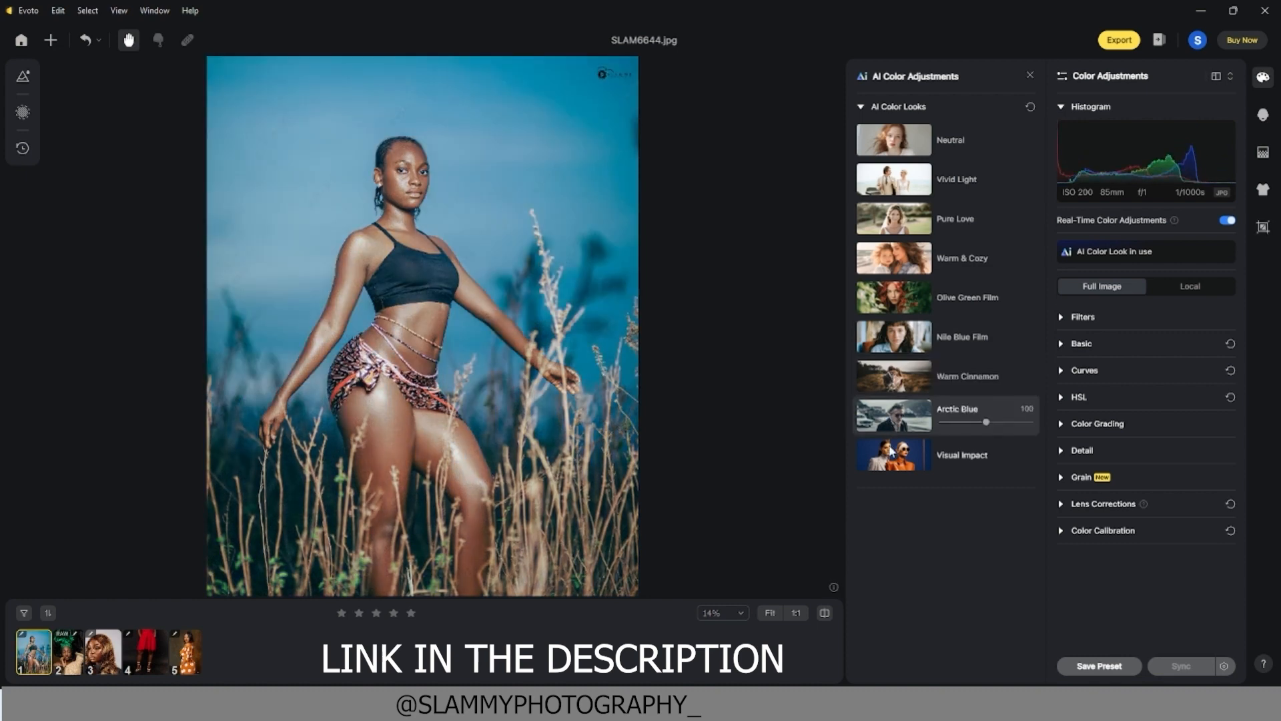
pyautogui.click(899, 445)
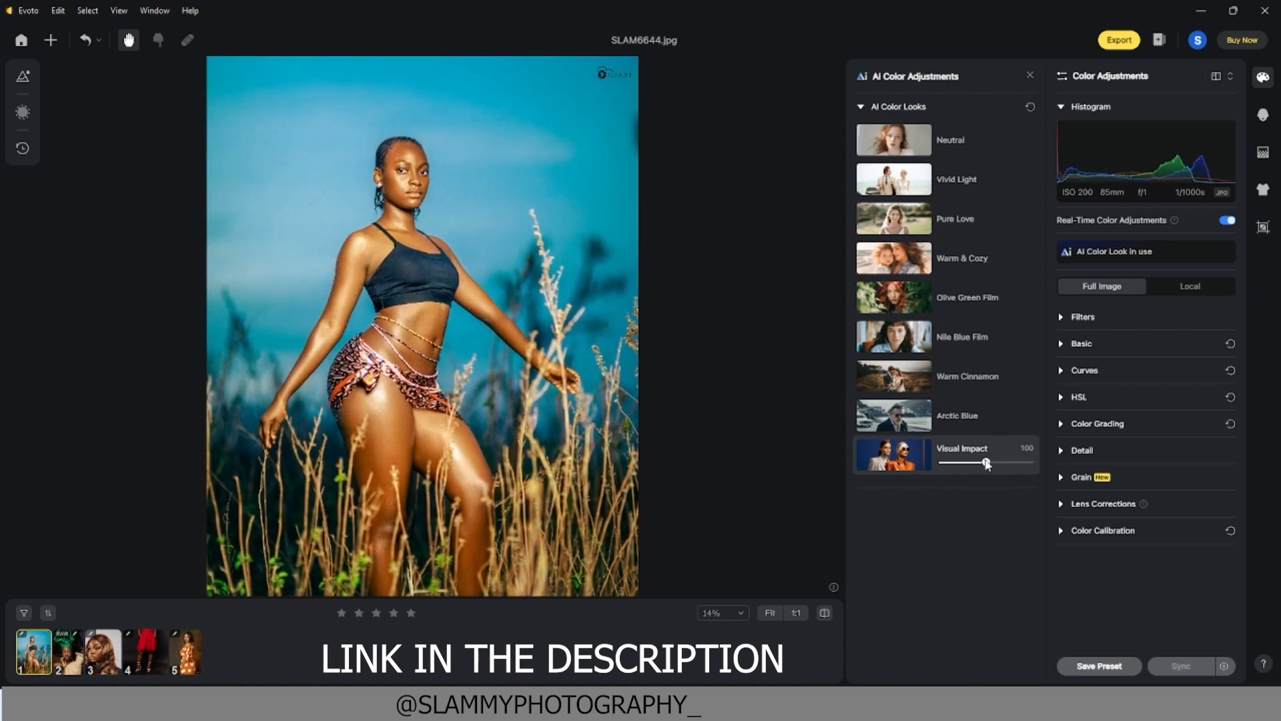
pyautogui.moveTo(986, 462); pyautogui.dragTo(955, 466)
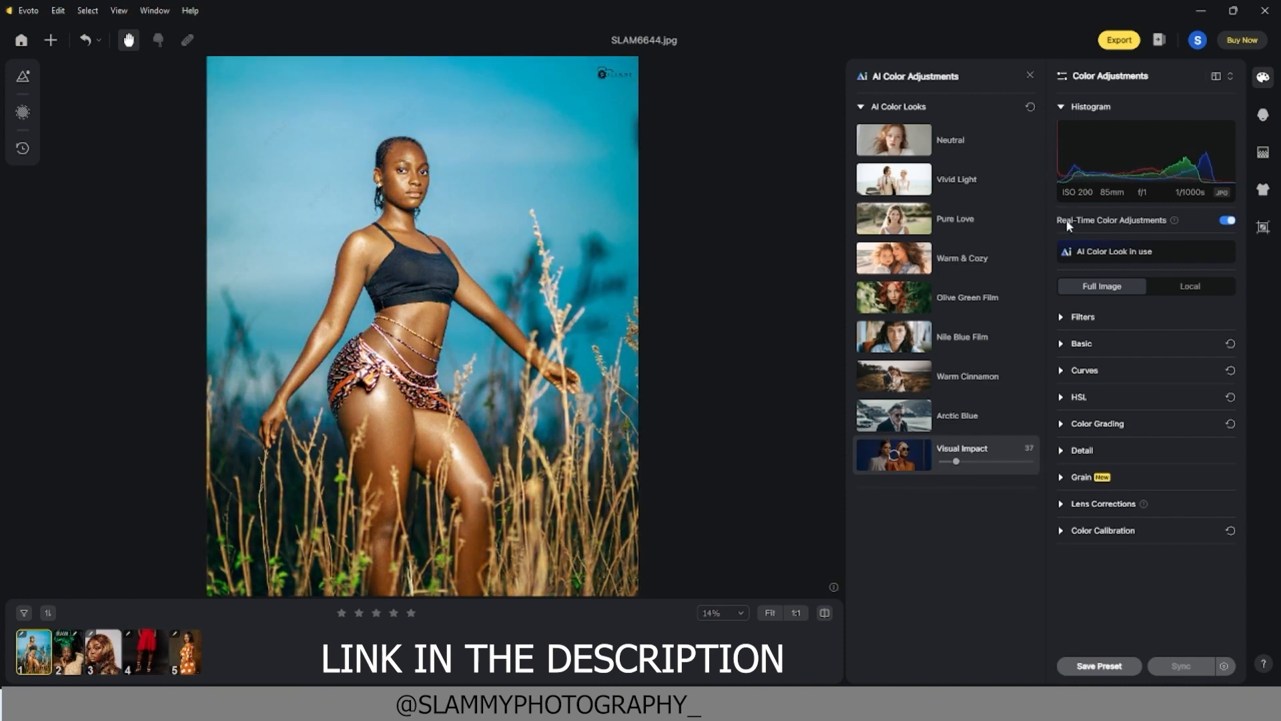
# - Set the white balance Temp of the outdoor photo to -8 in the basic color adjustments
pyautogui.click(1061, 343)
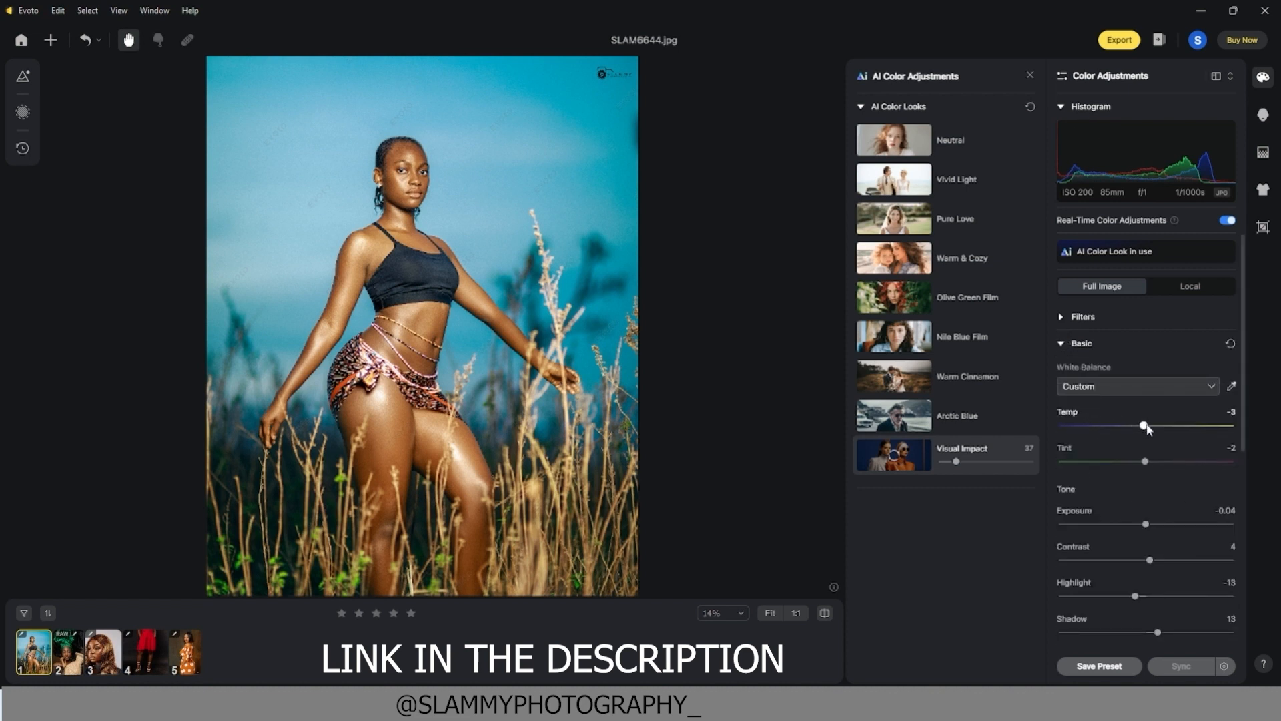
pyautogui.moveTo(1149, 427)
pyautogui.mouseDown()
pyautogui.moveTo(1164, 427)
pyautogui.moveTo(1111, 430)
pyautogui.moveTo(1158, 433)
pyautogui.moveTo(1139, 429)
pyautogui.mouseUp()
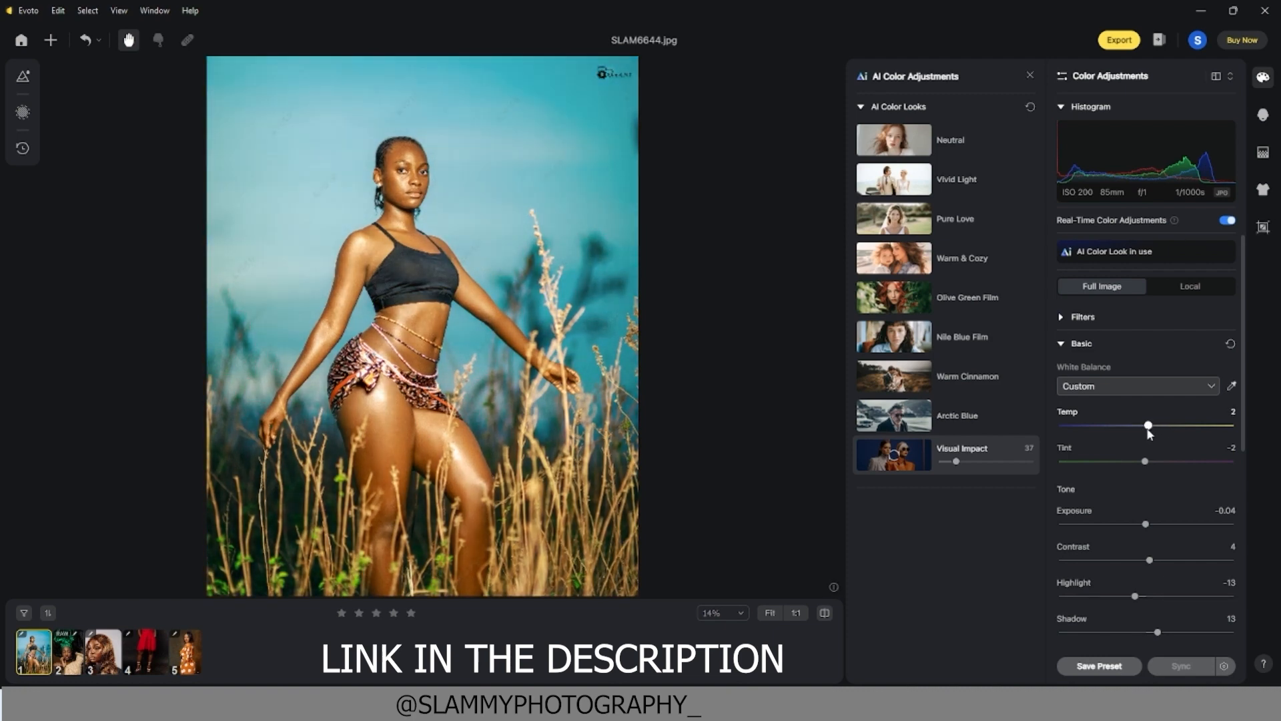
pyautogui.scroll(-1, 1088, 524)
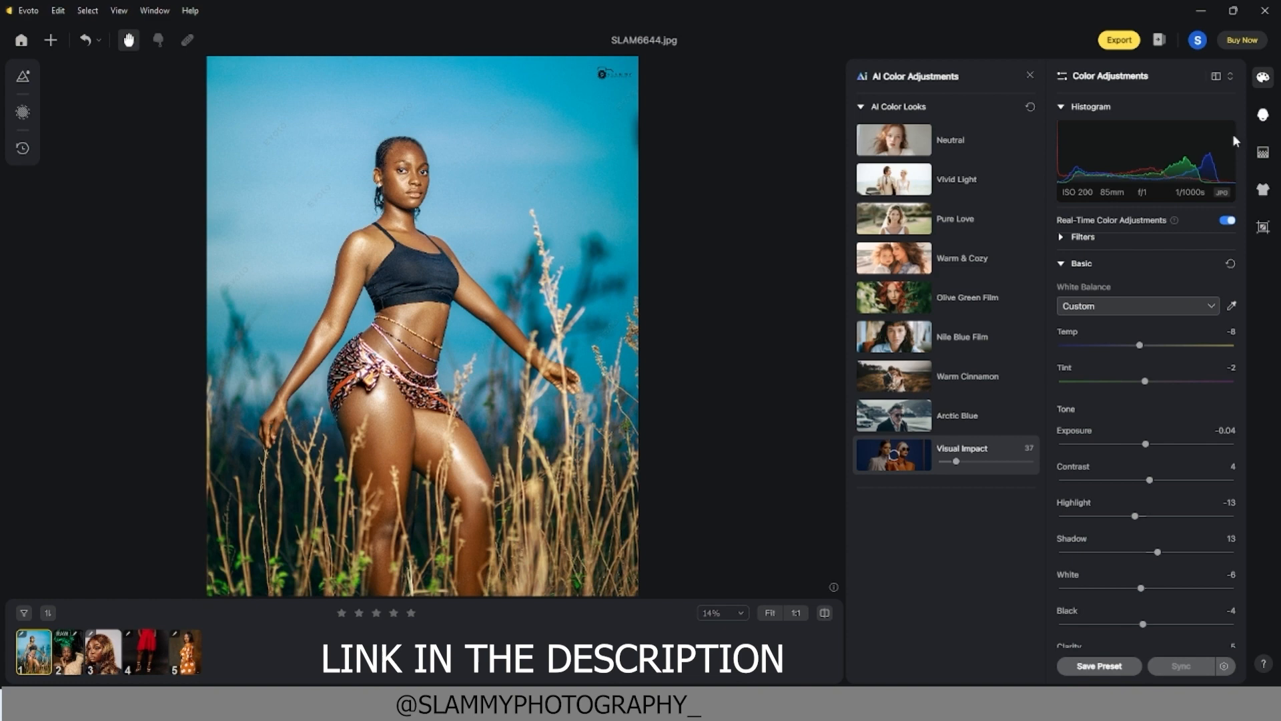
# - Open the recommended sky replacements and try Blue Skies 02 on the outdoor photo, examining the area around the woman
pyautogui.click(1265, 155)
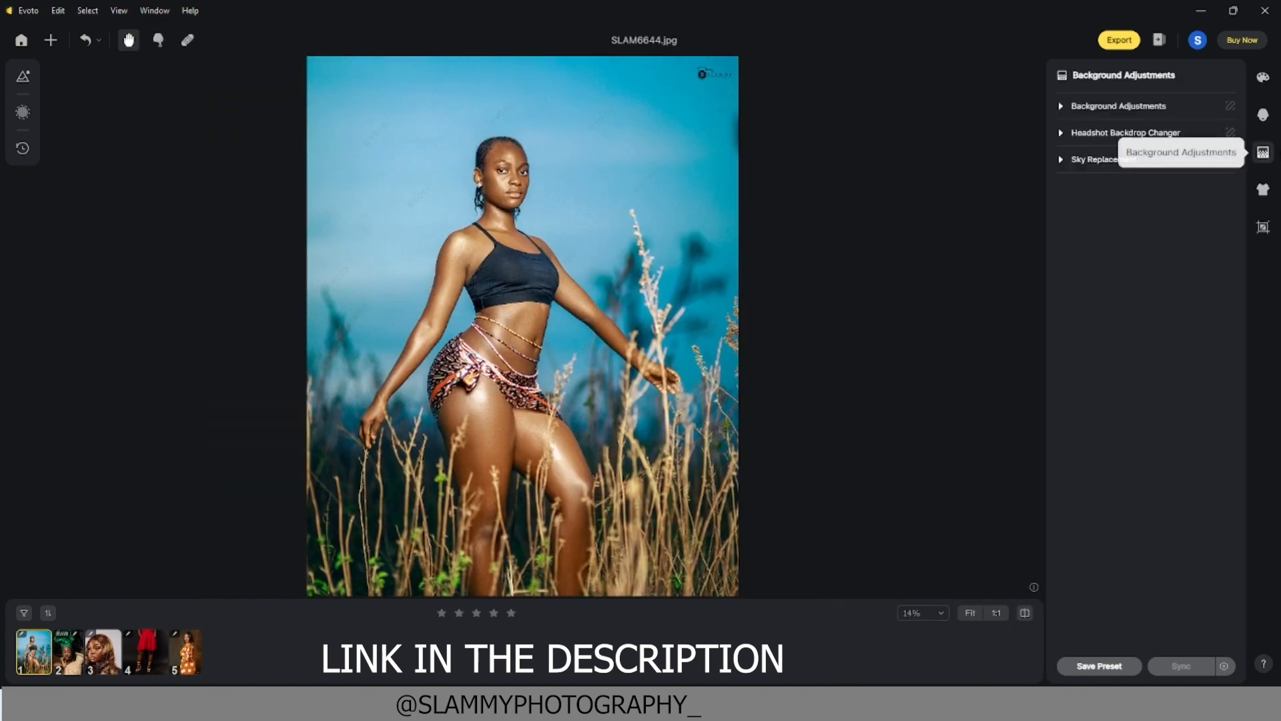
pyautogui.click(1061, 161)
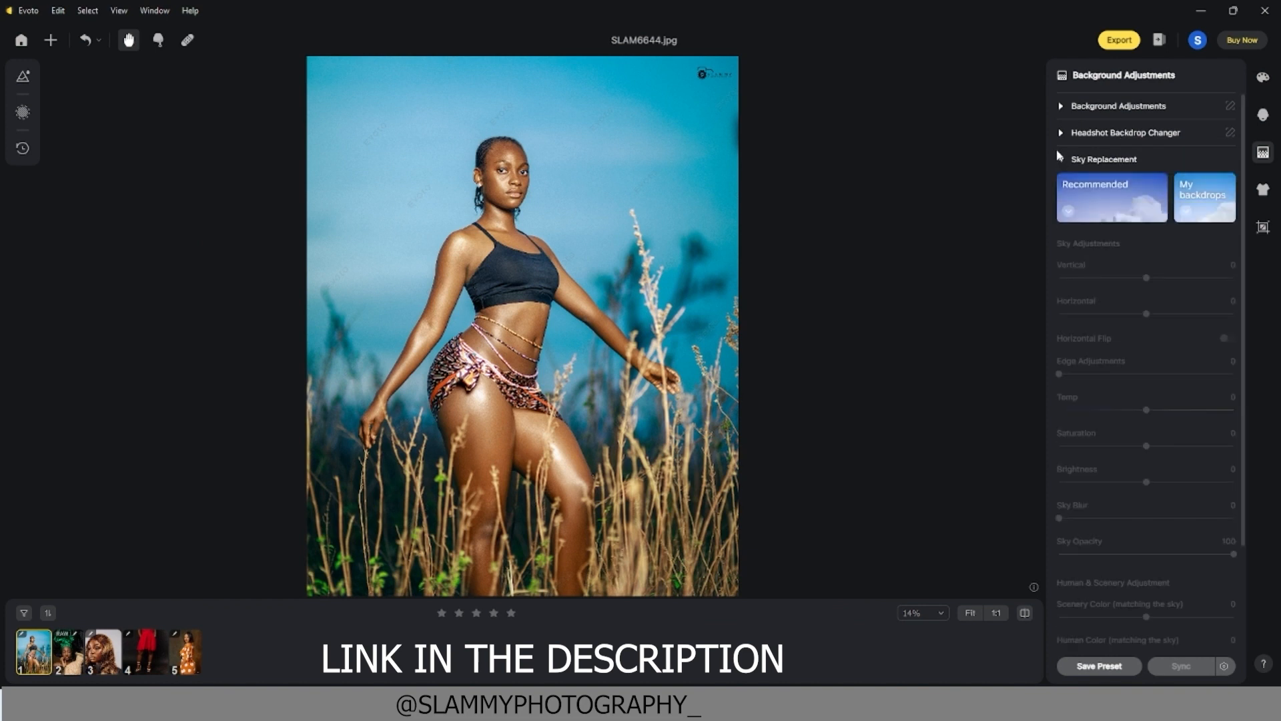
pyautogui.click(1104, 195)
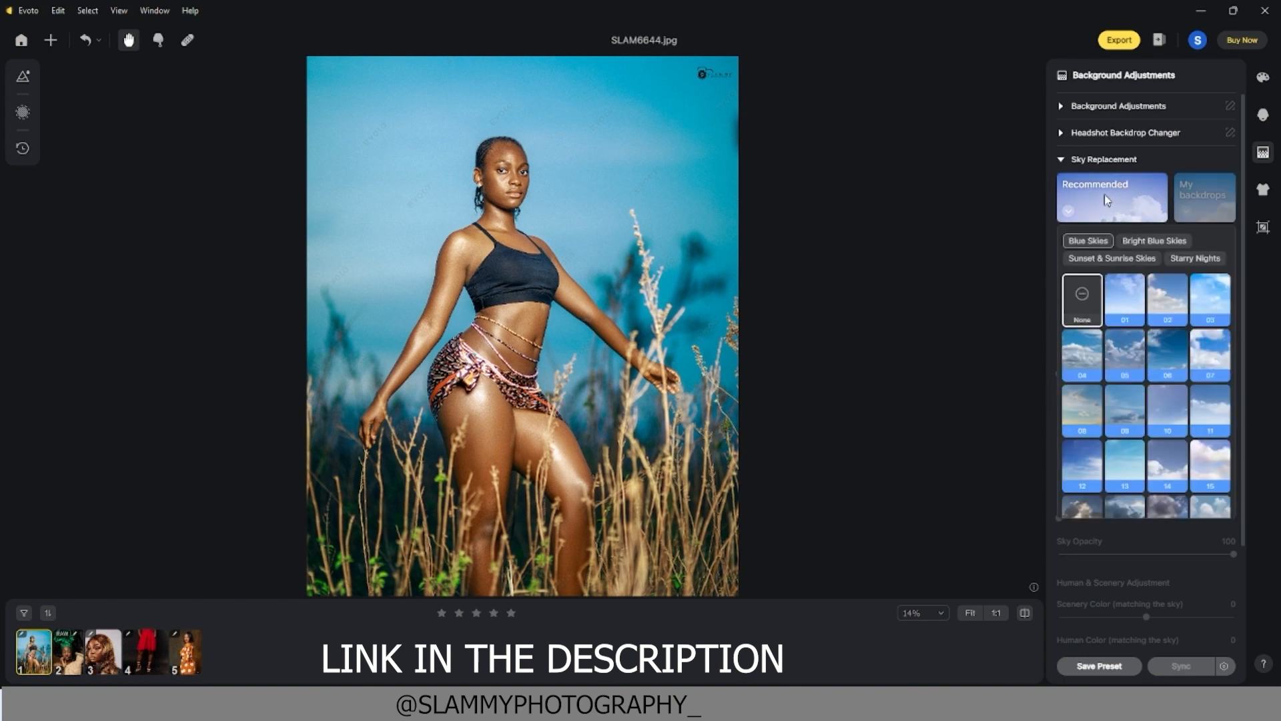
pyautogui.click(1174, 306)
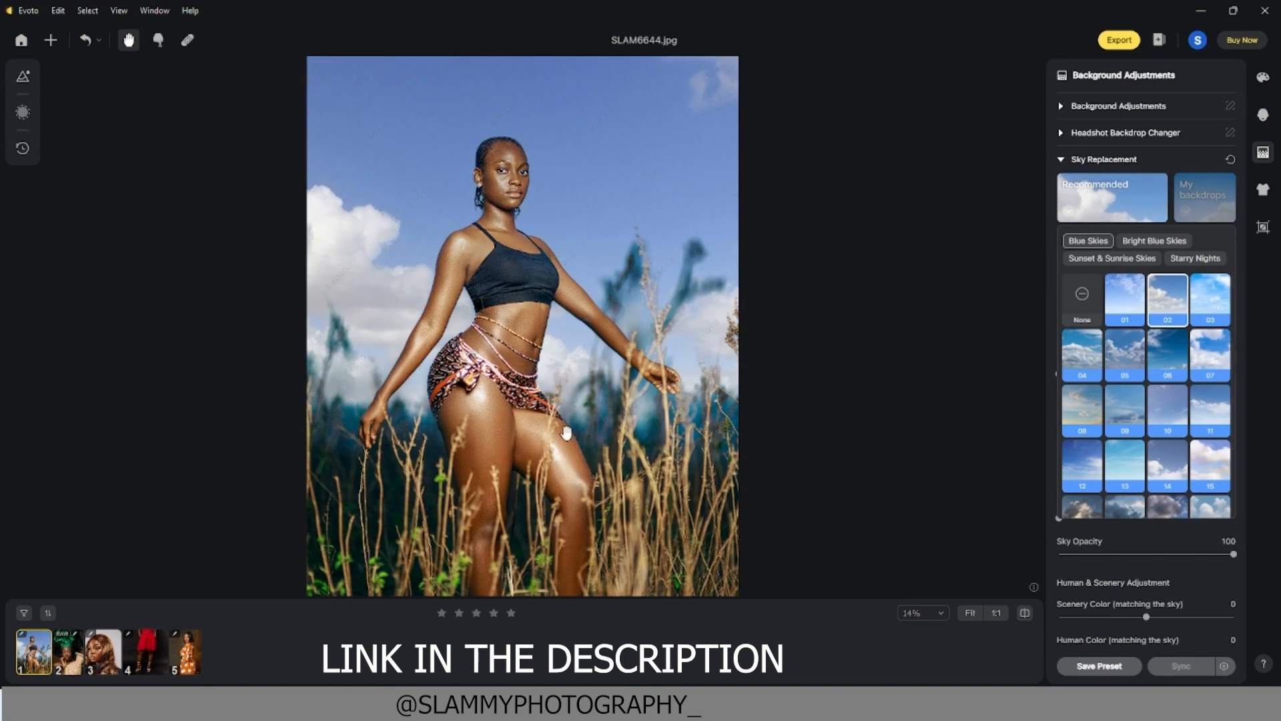
pyautogui.click(415, 329)
# - Replace the sky with Sunset & Sunrise Skies 08 and compare the result with the original sky
pyautogui.click(1098, 260)
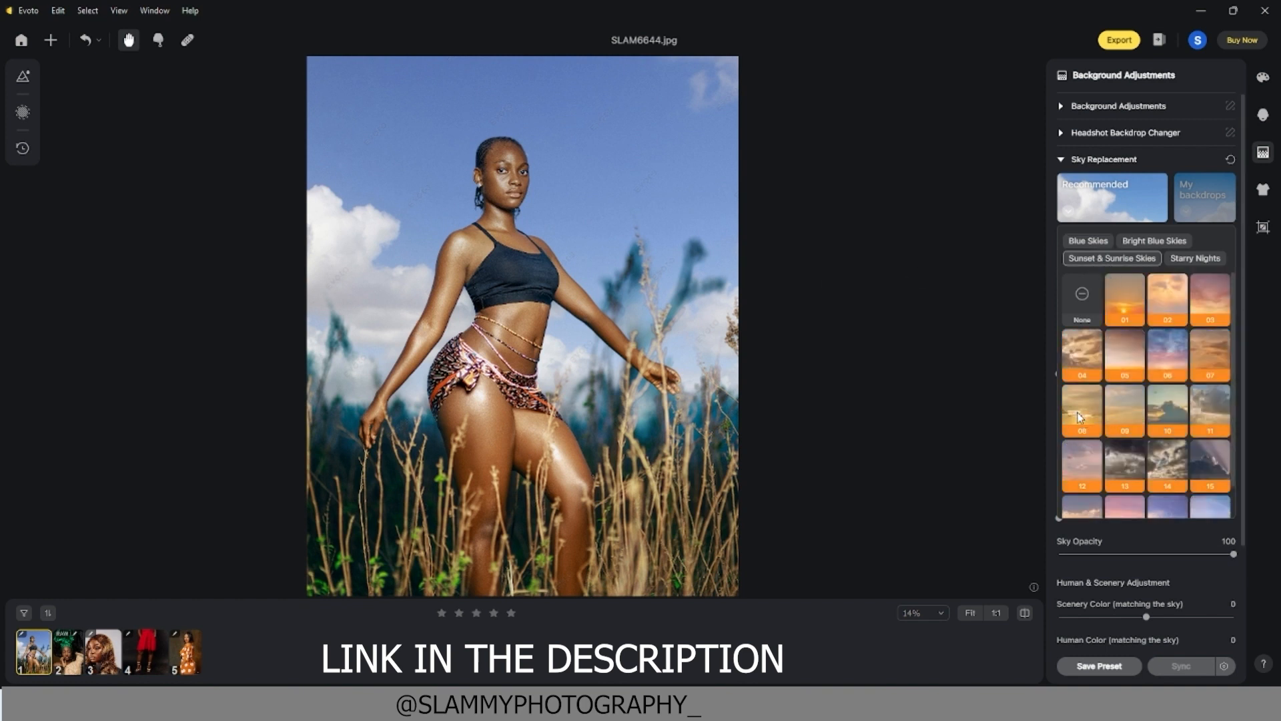
pyautogui.click(1083, 411)
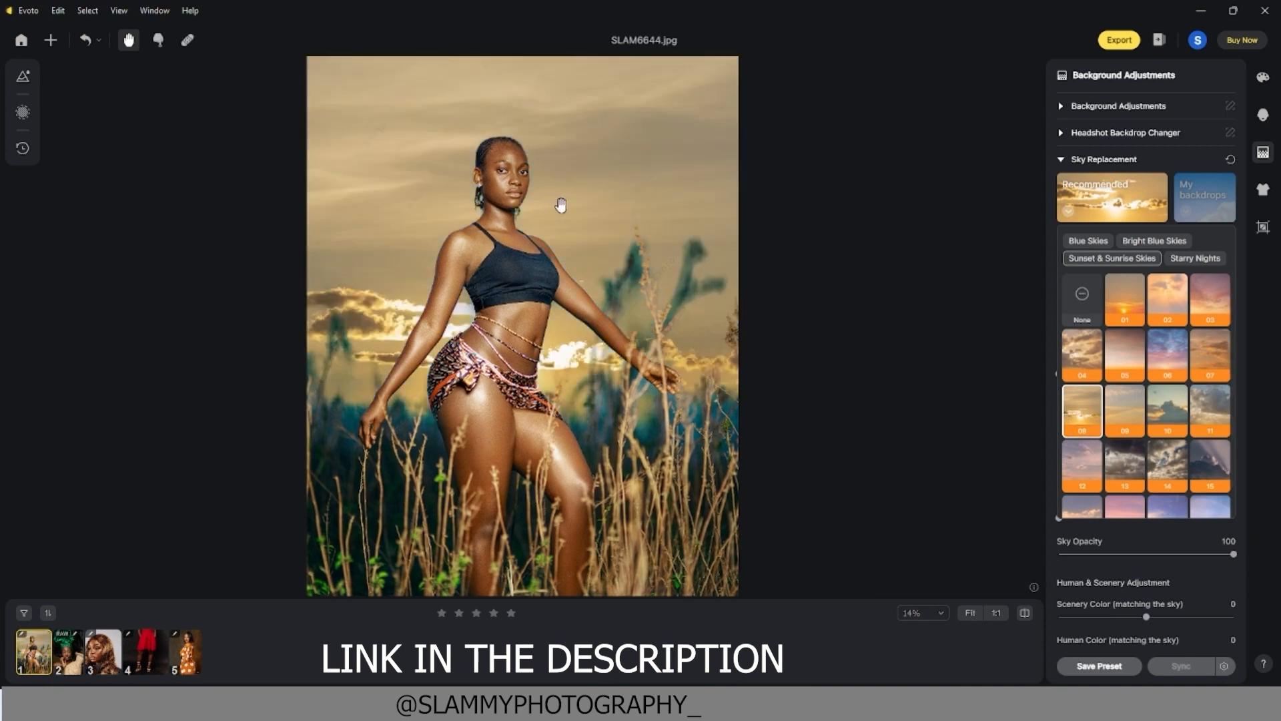
pyautogui.click(560, 205)
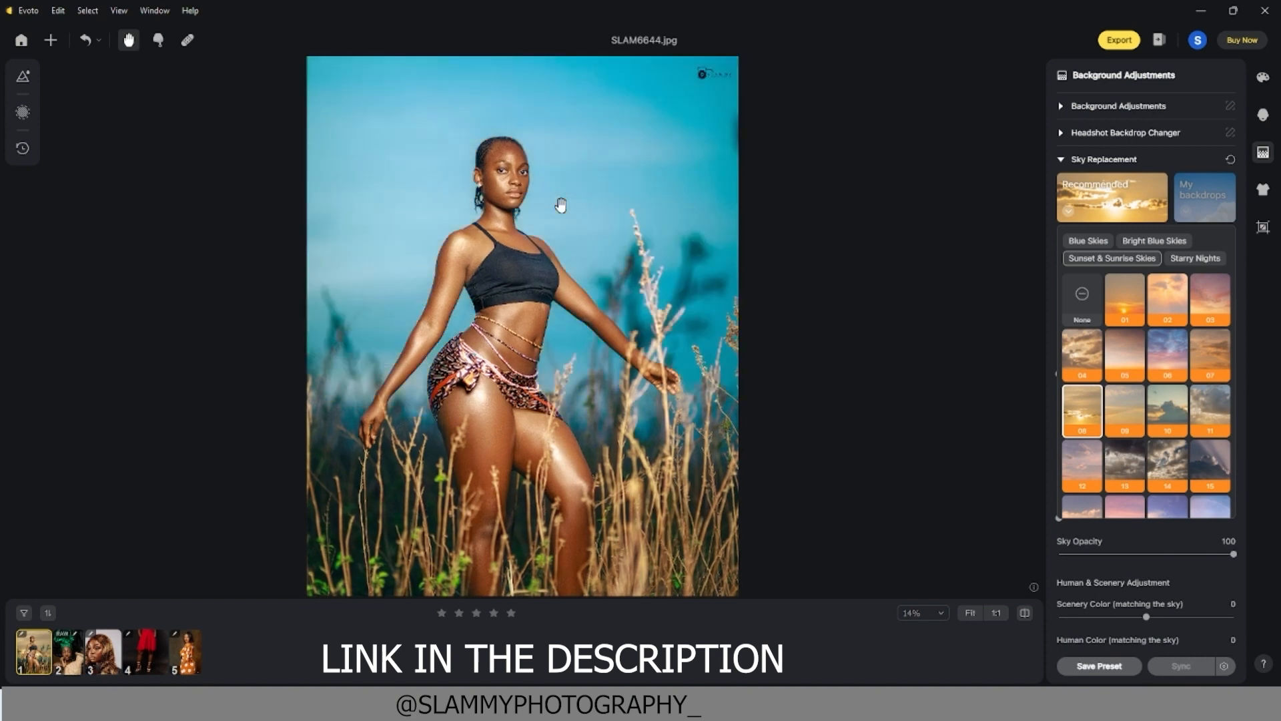
pyautogui.click(560, 205)
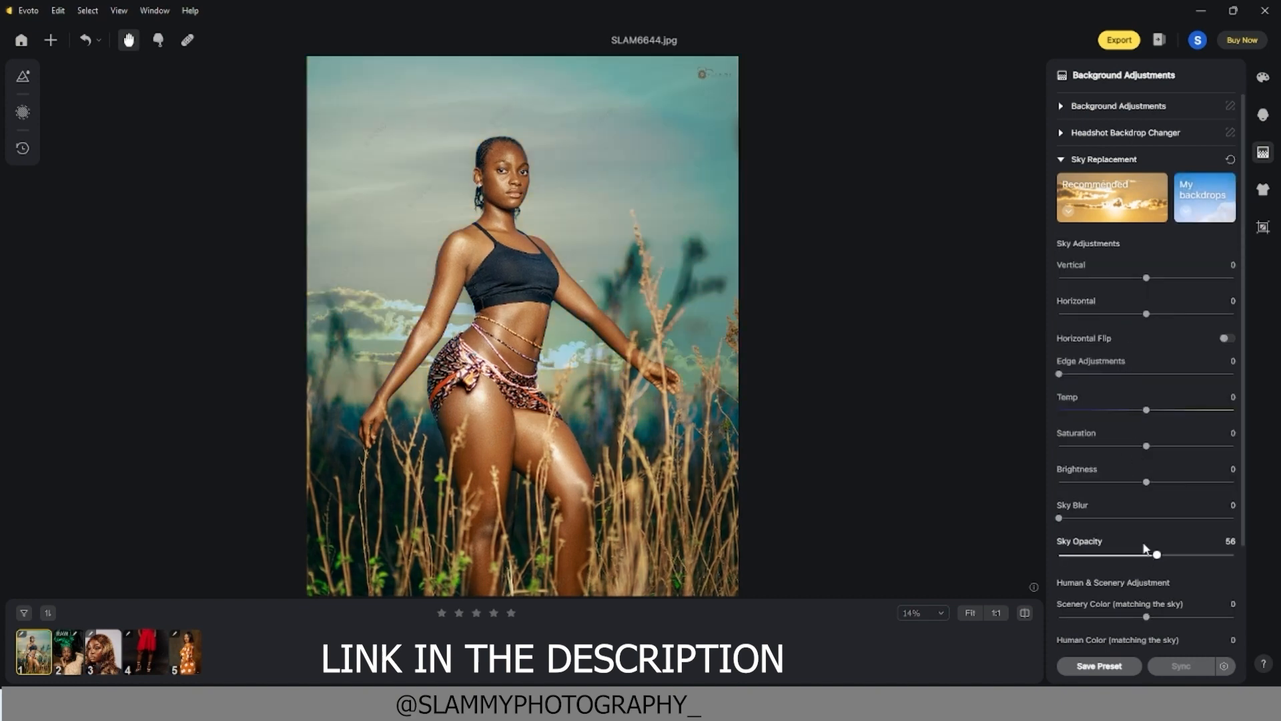
# - Set the replacement sky's Sky Opacity to 58, Sky Blur to 28 and Temp to 42
pyautogui.moveTo(1158, 556)
pyautogui.mouseDown()
pyautogui.moveTo(1245, 555)
pyautogui.moveTo(1161, 555)
pyautogui.mouseUp()
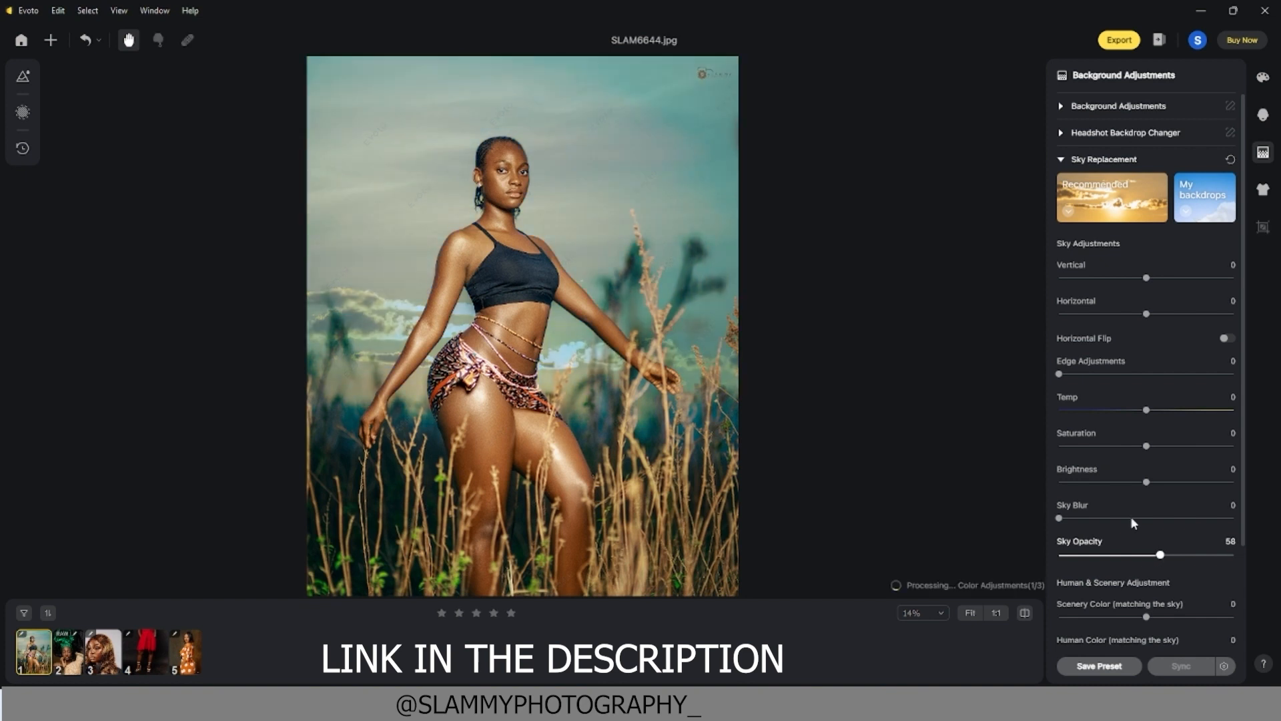
pyautogui.moveTo(1062, 519); pyautogui.dragTo(1114, 518)
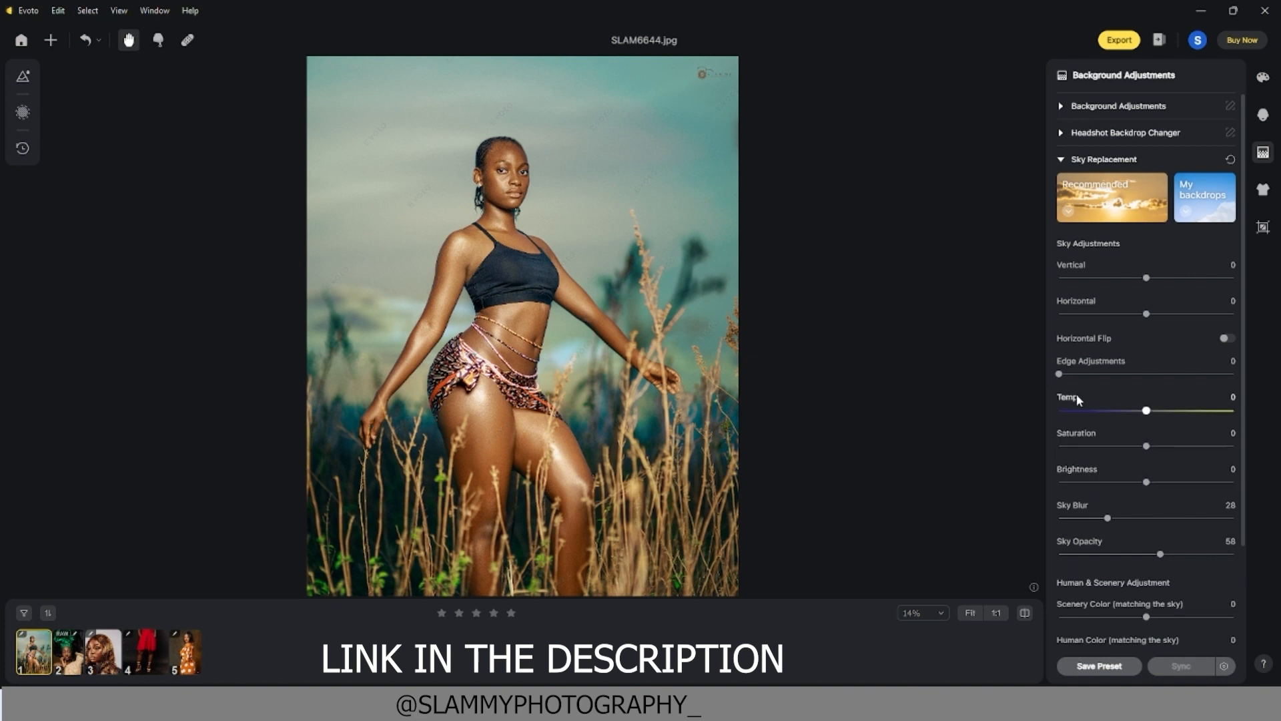
pyautogui.moveTo(1148, 411); pyautogui.dragTo(1183, 412)
# - Set the sky's Edge Adjustments to 28 and check the transition around the woman's body
pyautogui.moveTo(1059, 374); pyautogui.dragTo(1079, 375)
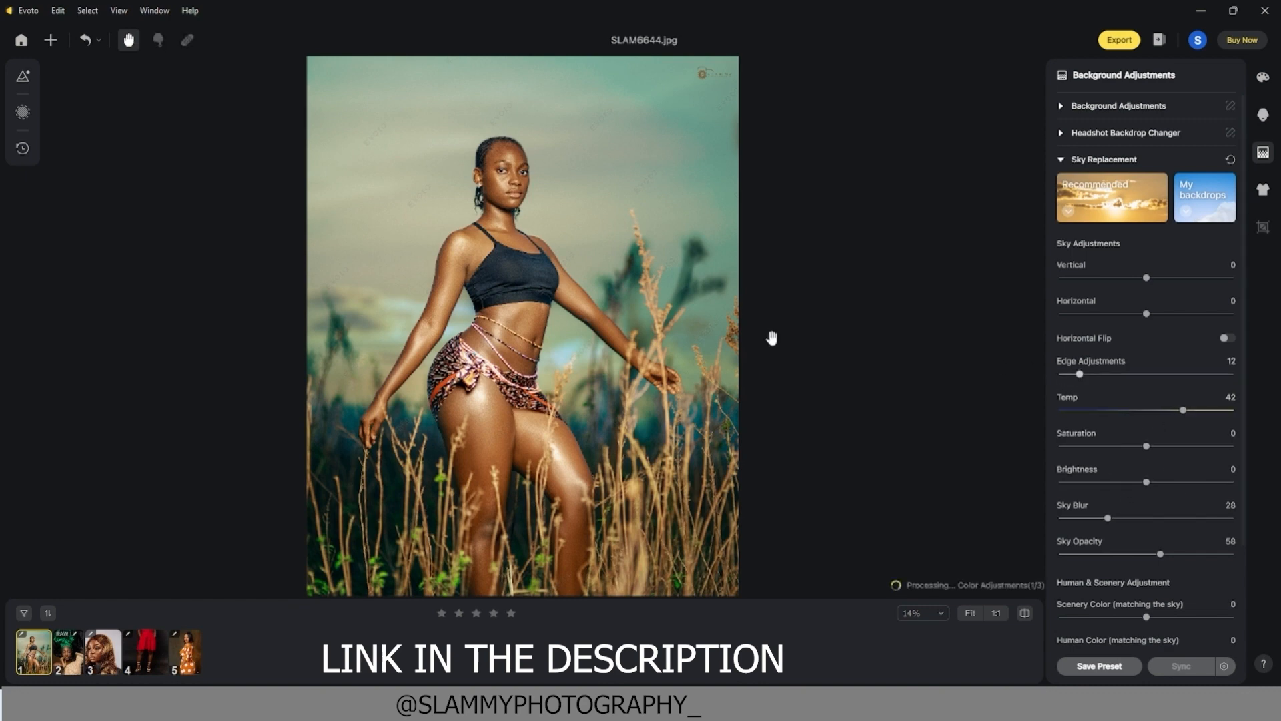
pyautogui.scroll(3, 551, 355)
pyautogui.scroll(3, 552, 359)
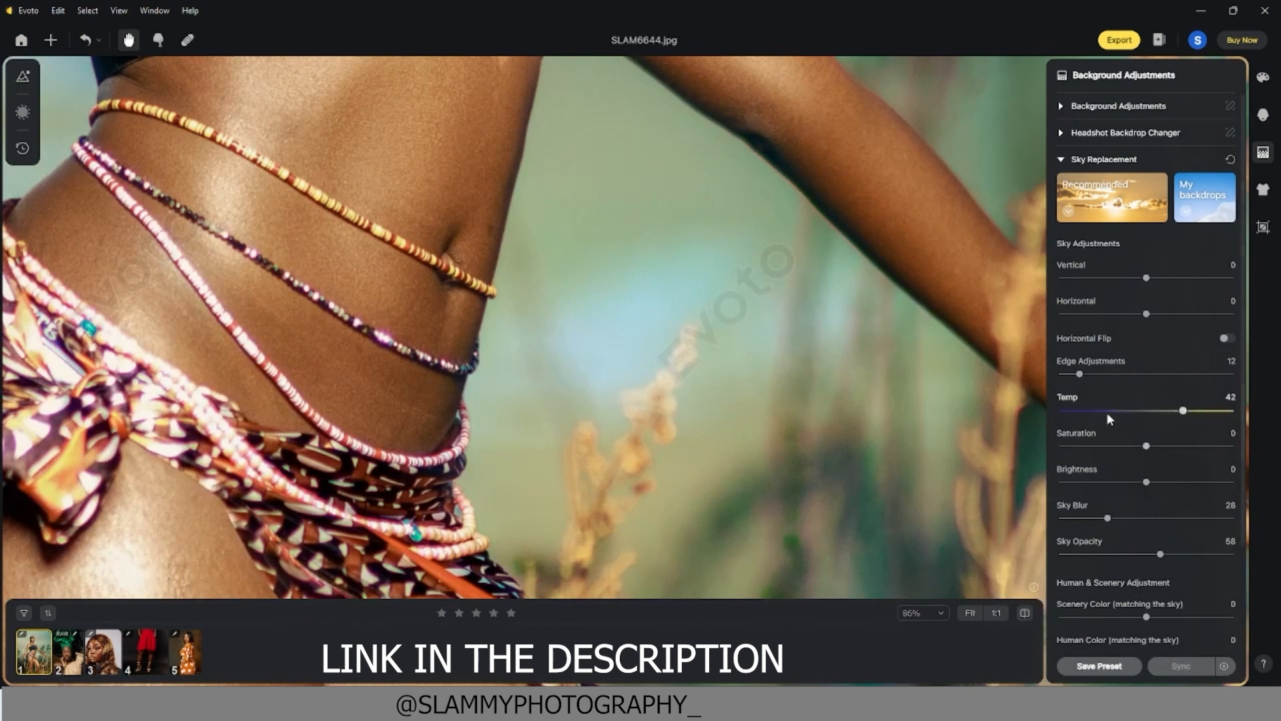
pyautogui.moveTo(1081, 375); pyautogui.dragTo(1122, 377)
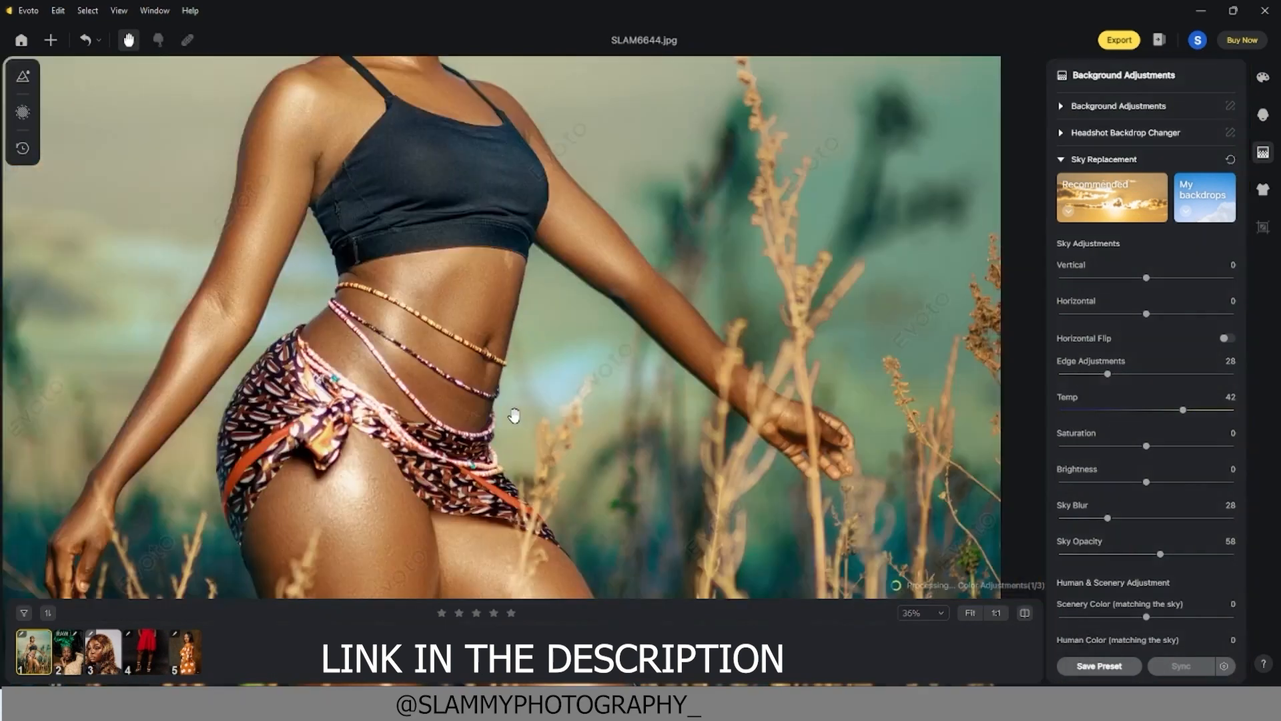
pyautogui.scroll(-5, 514, 415)
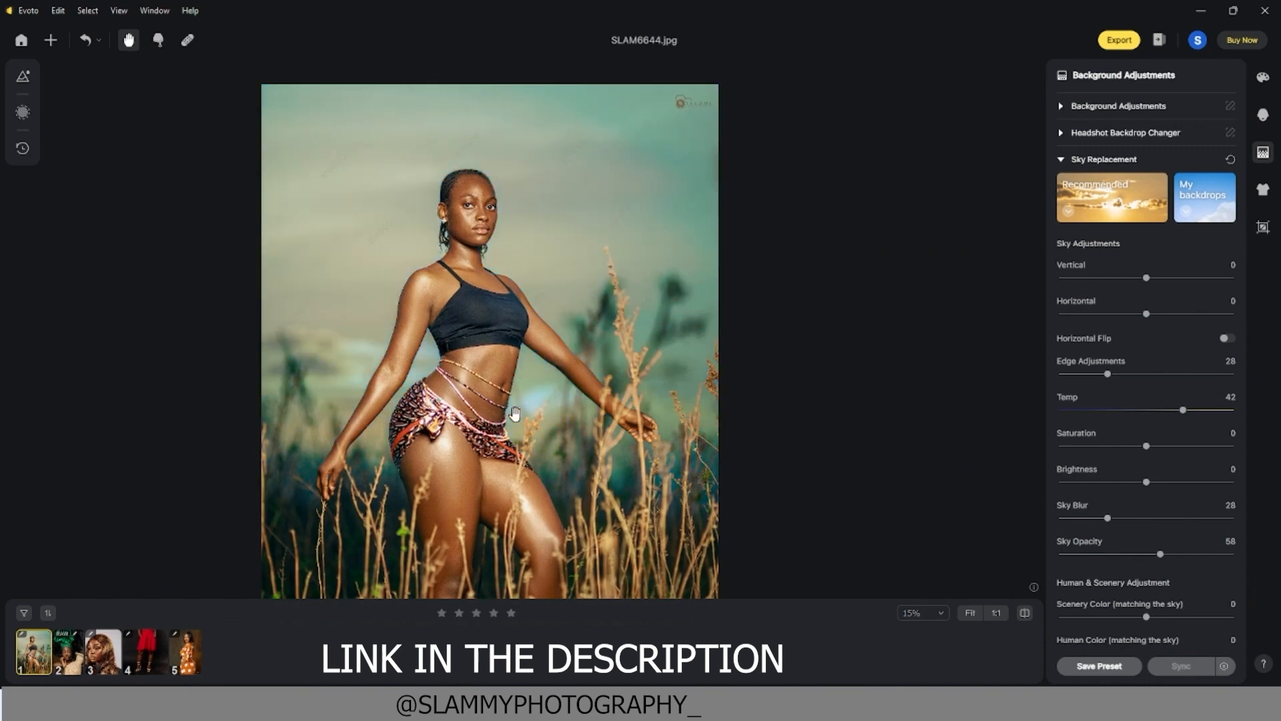
pyautogui.scroll(-2, 514, 414)
pyautogui.scroll(2, 528, 421)
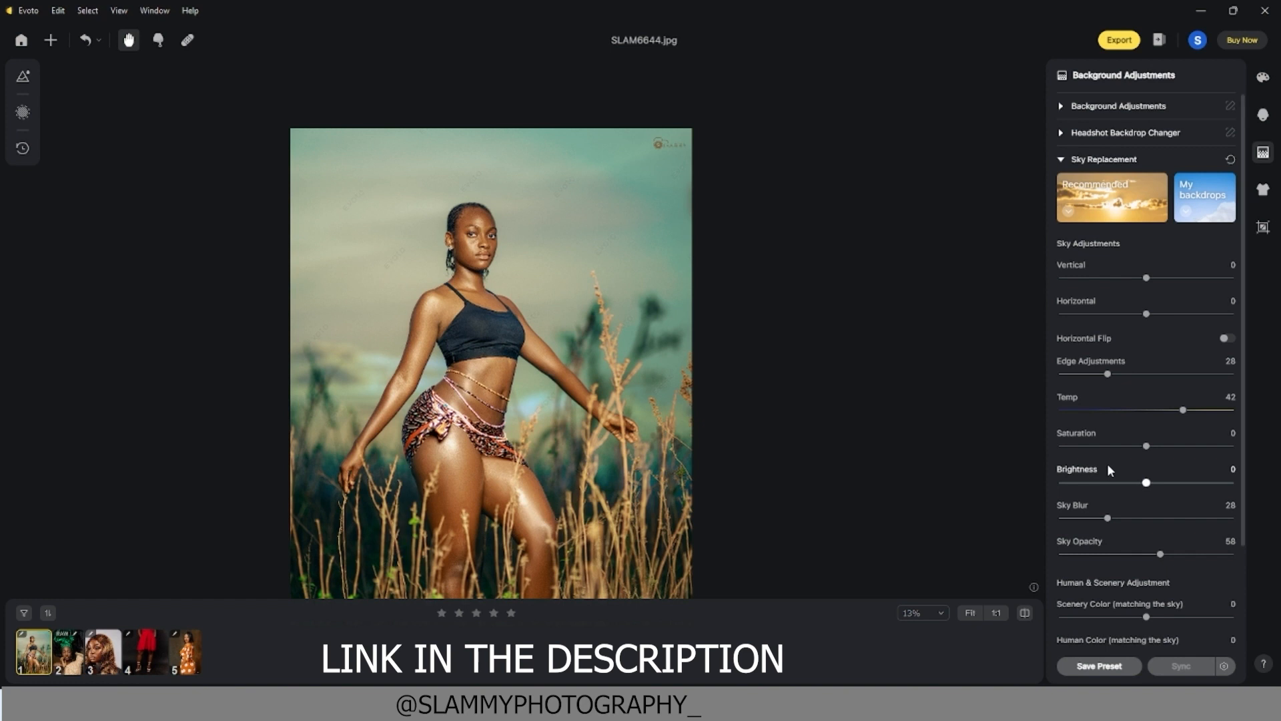
# - Match the subject and scenery to the new sky by setting Human Color to 53 and raising Scenery Color
pyautogui.scroll(-3, 1110, 464)
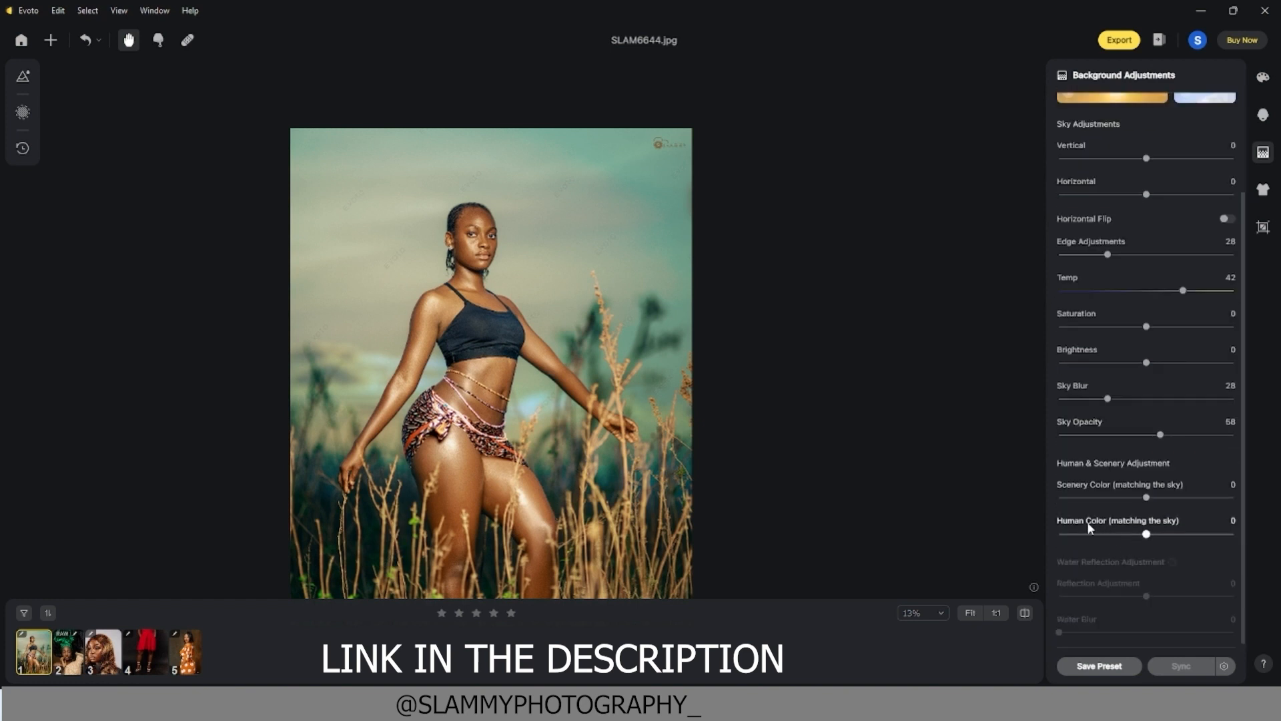
pyautogui.click(1151, 532)
pyautogui.moveTo(1197, 534); pyautogui.dragTo(1197, 535)
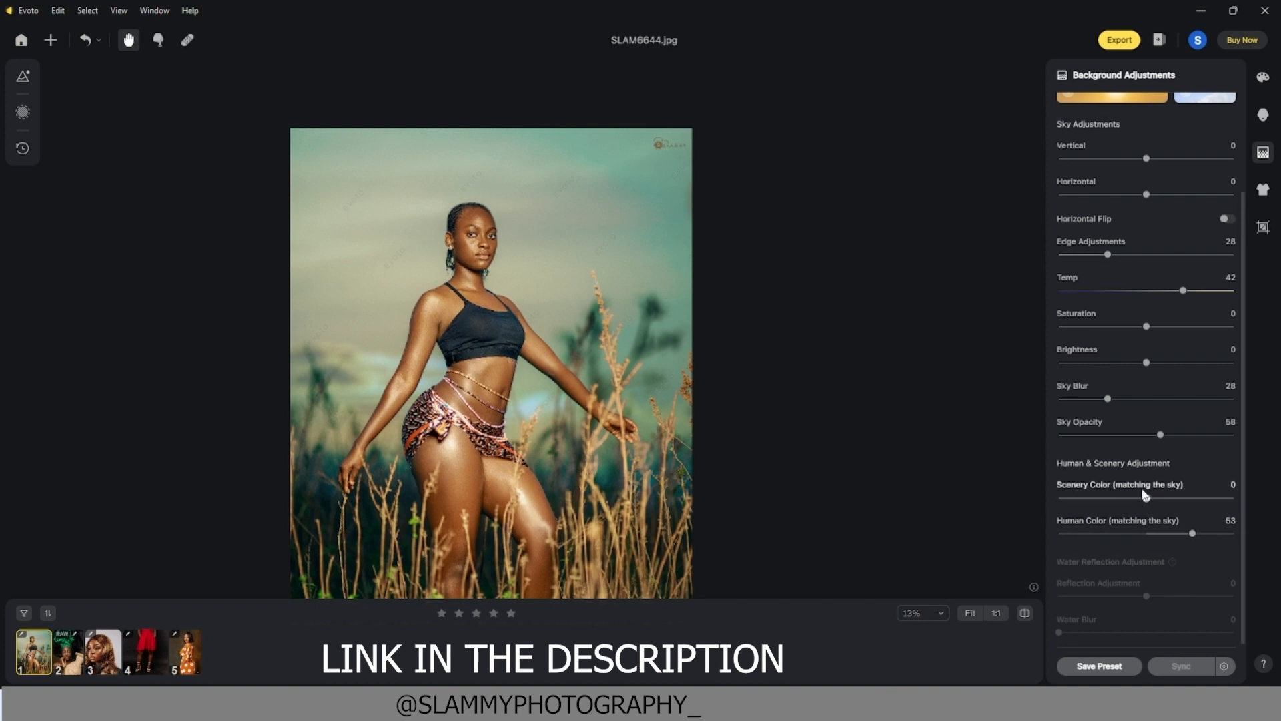
pyautogui.moveTo(1175, 501); pyautogui.dragTo(1176, 502)
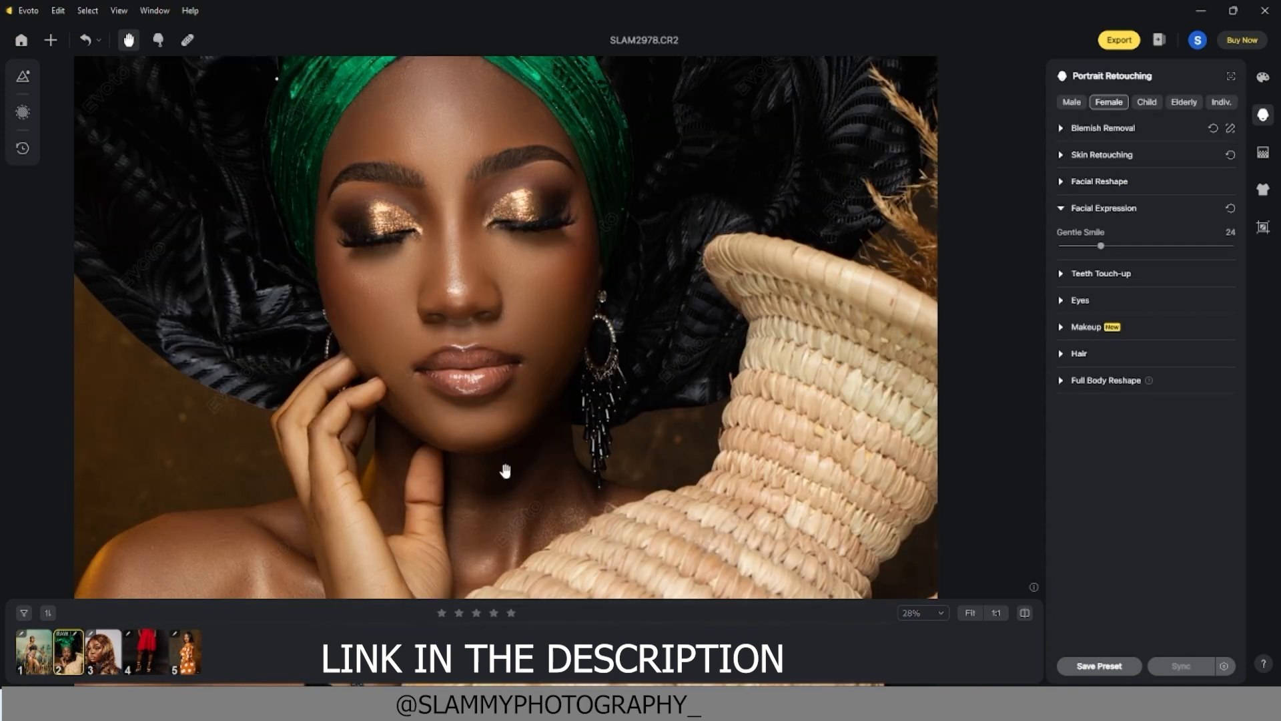
# - Switch to the third photo, the long-haired woman's headshot, set Remove Stray Hairs to 99 and inspect the hair
pyautogui.click(104, 657)
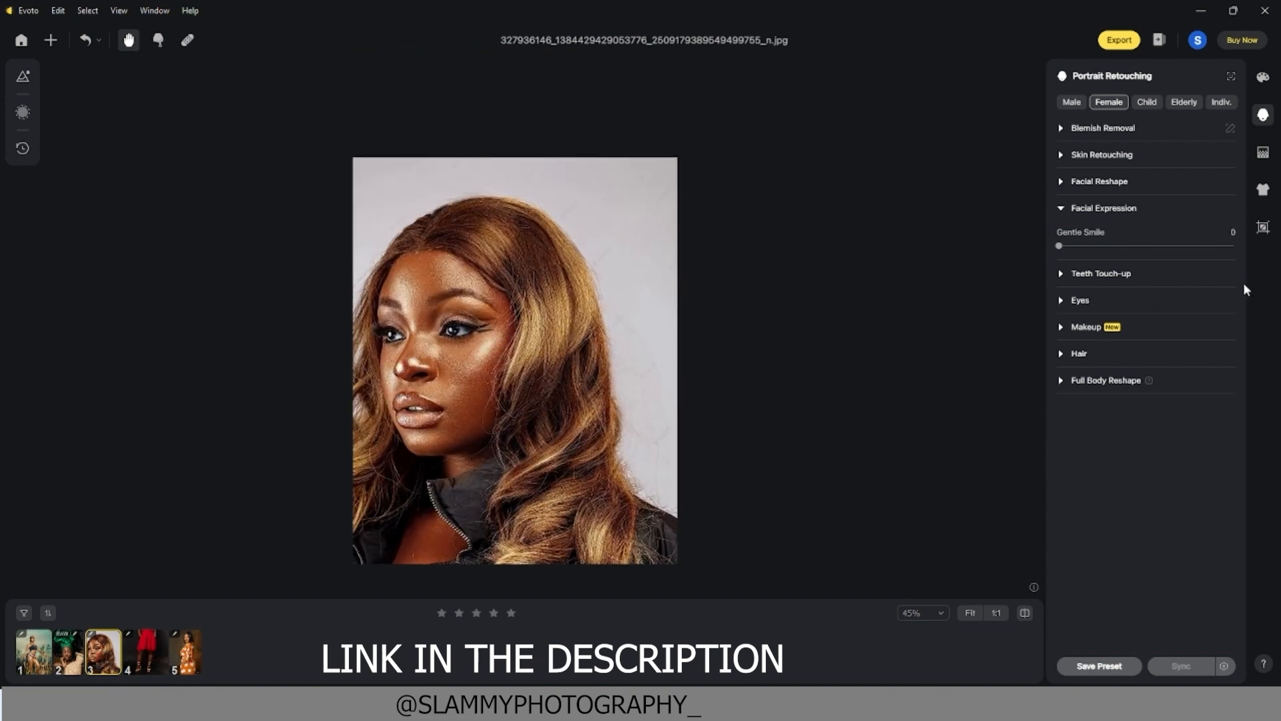
pyautogui.click(1064, 354)
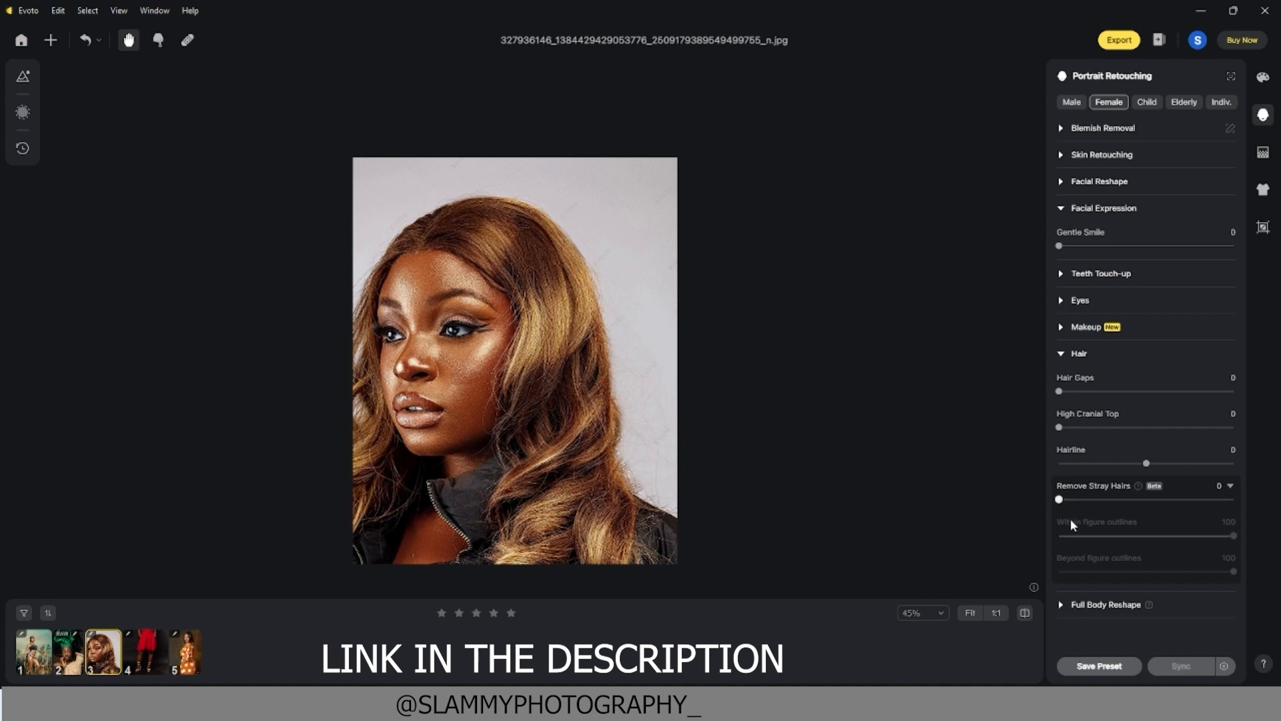
pyautogui.moveTo(1061, 501); pyautogui.dragTo(1232, 500)
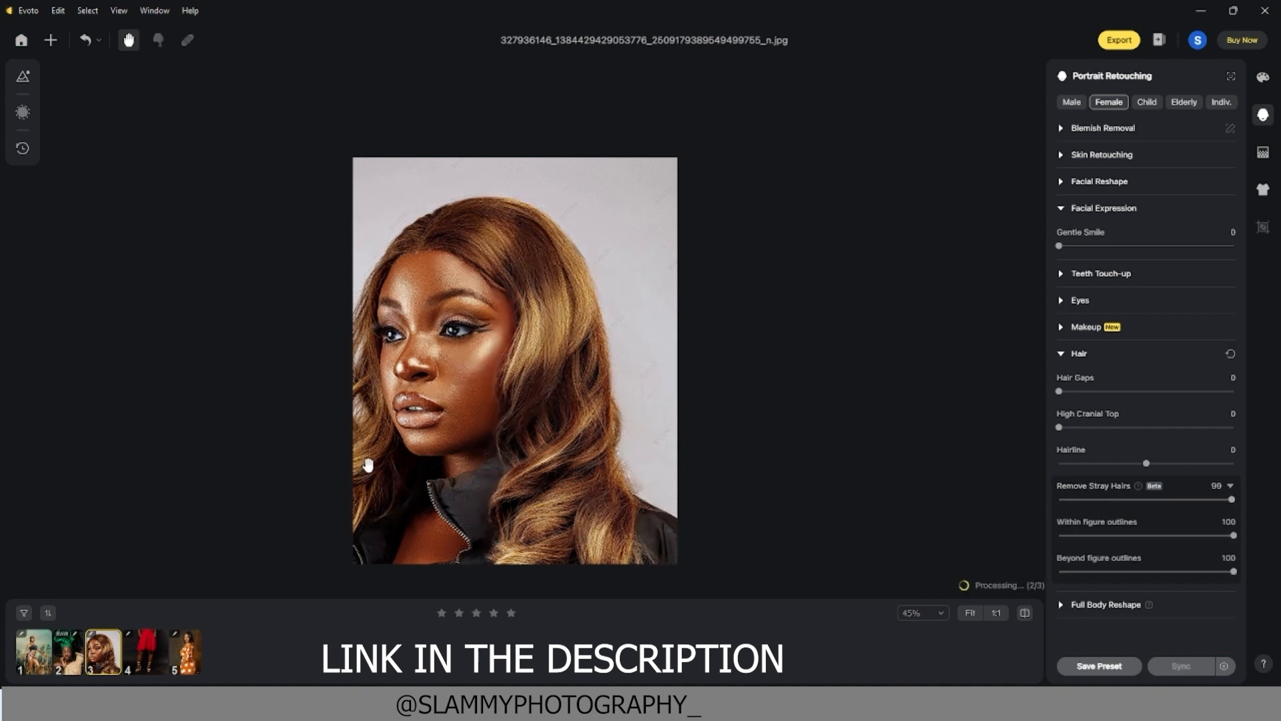
pyautogui.scroll(3, 390, 445)
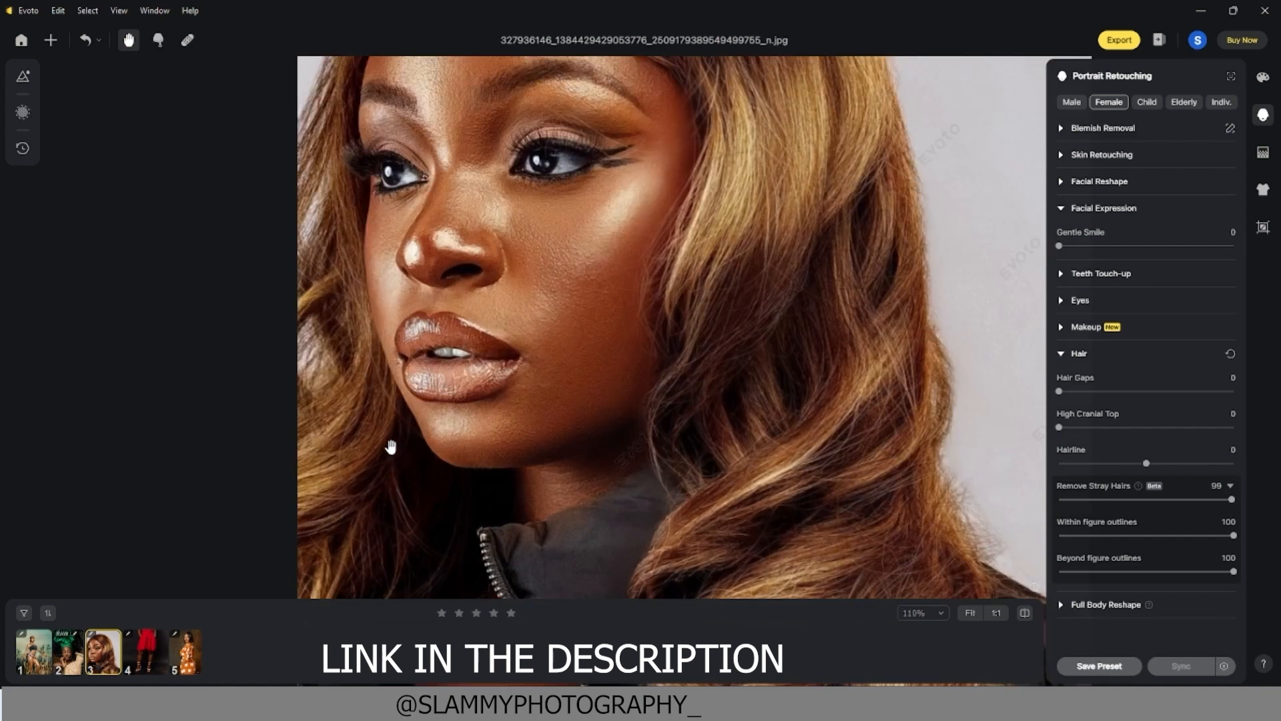
pyautogui.scroll(-1, 391, 445)
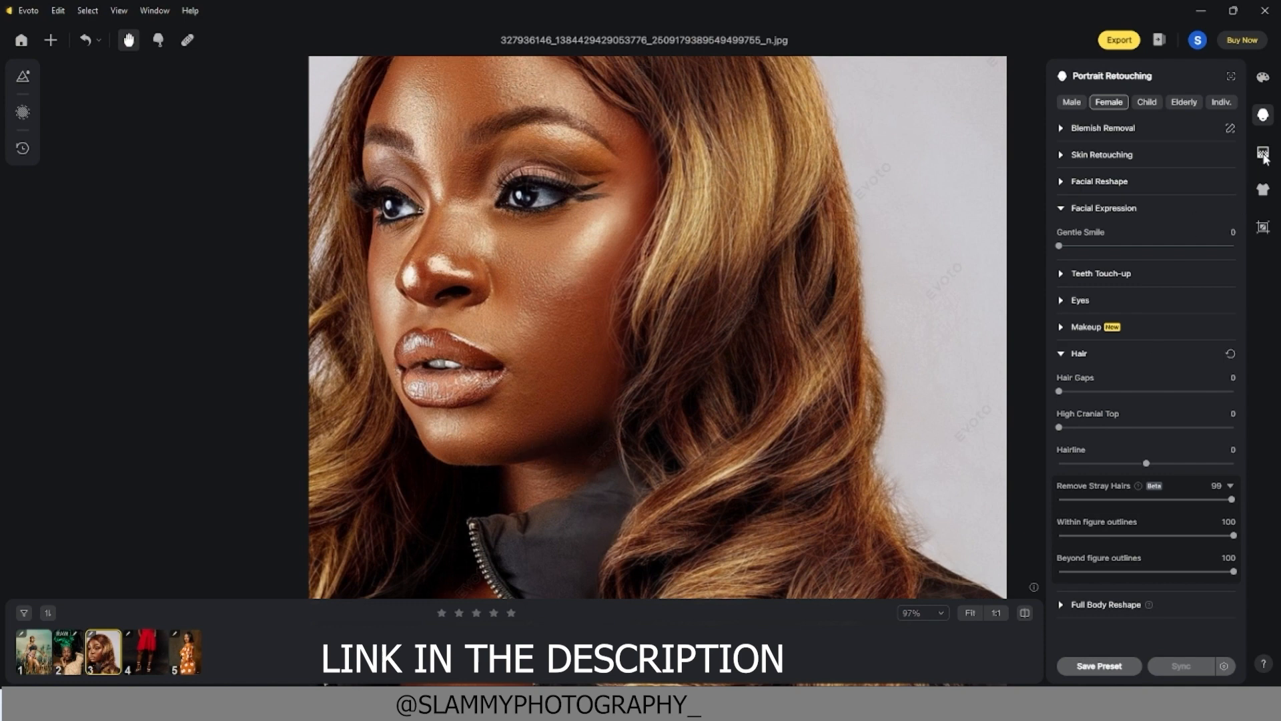
# - Try the Black, Fabric02 and Brown03 headshot backdrops, then apply the Gray03 backdrop to the portrait
pyautogui.click(1263, 153)
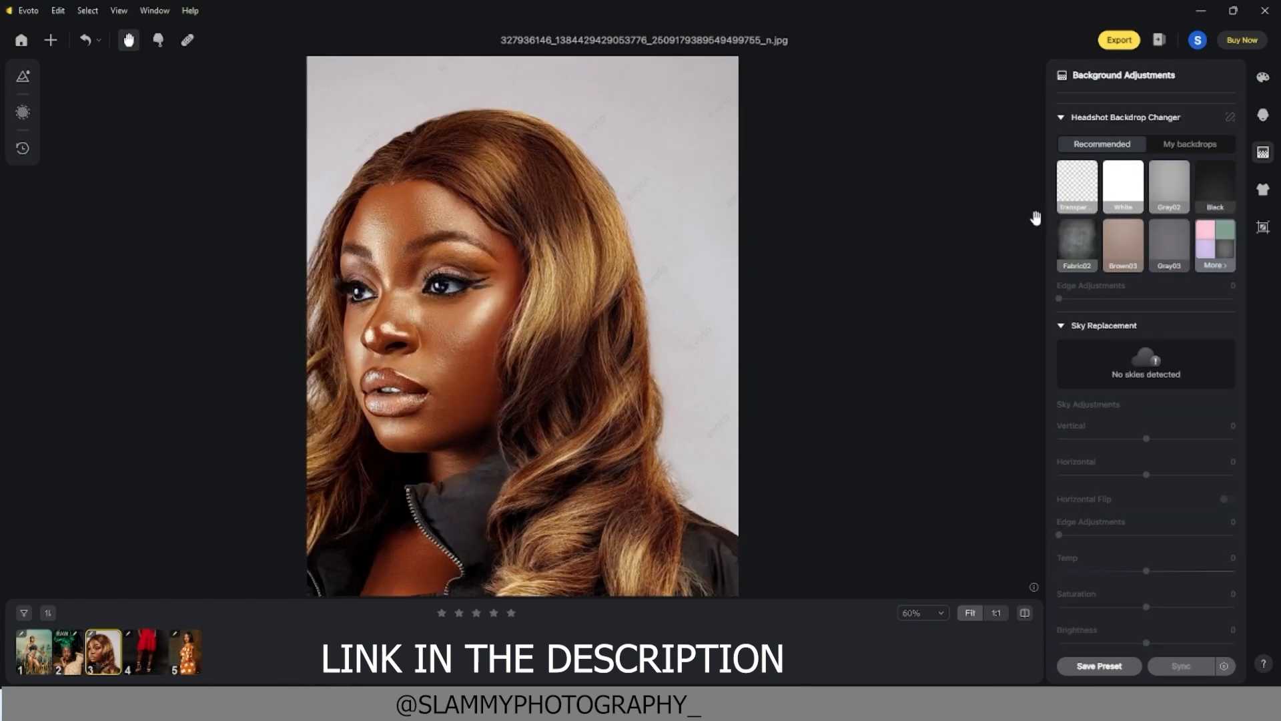
pyautogui.click(1212, 183)
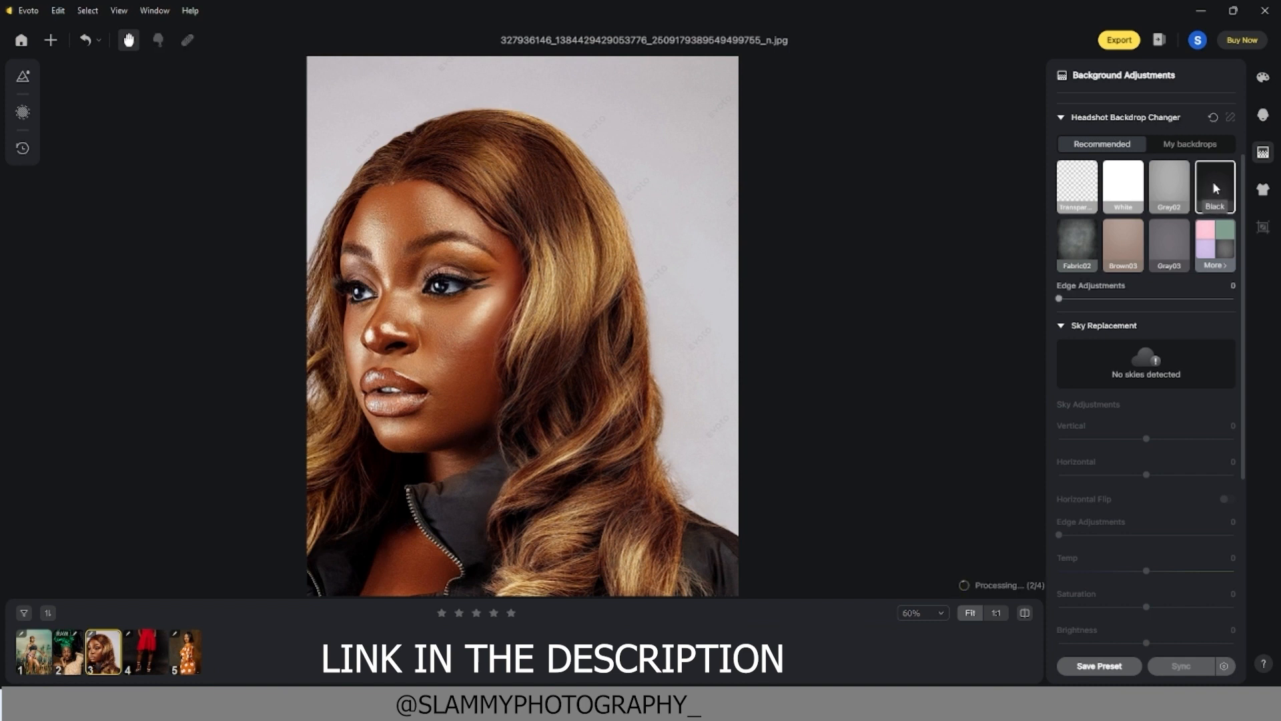
pyautogui.click(1075, 243)
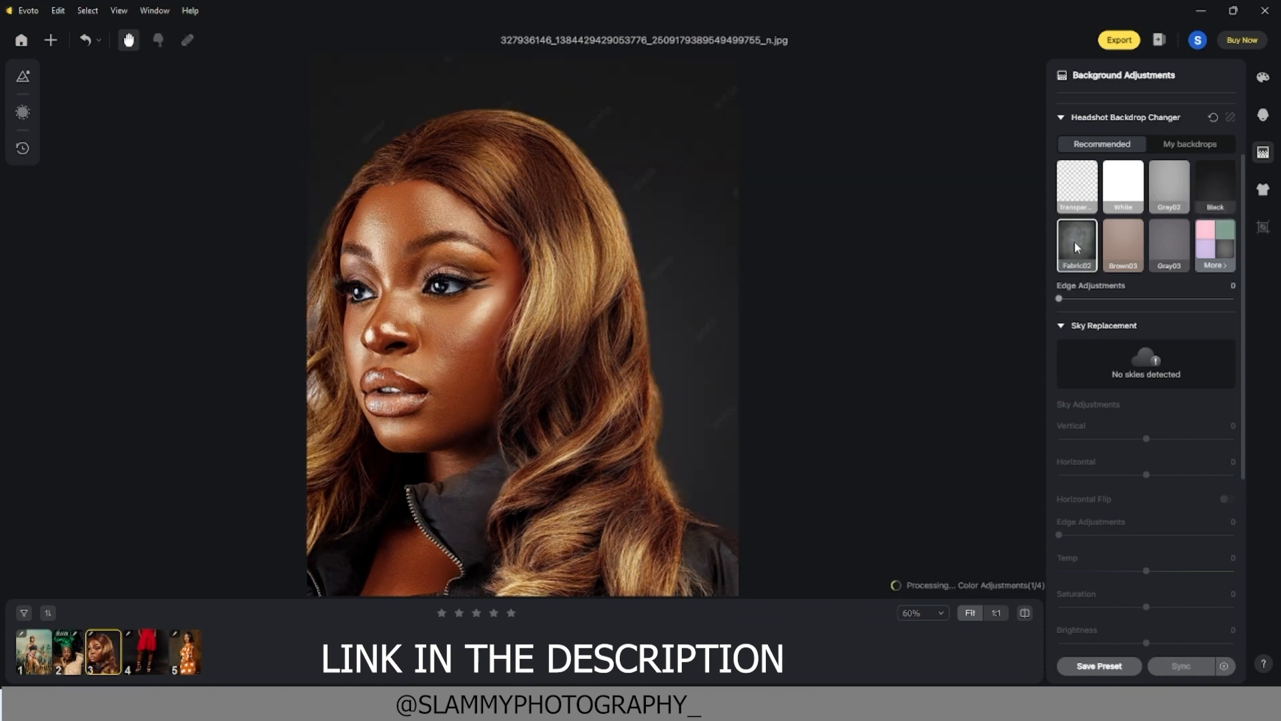
pyautogui.click(1123, 241)
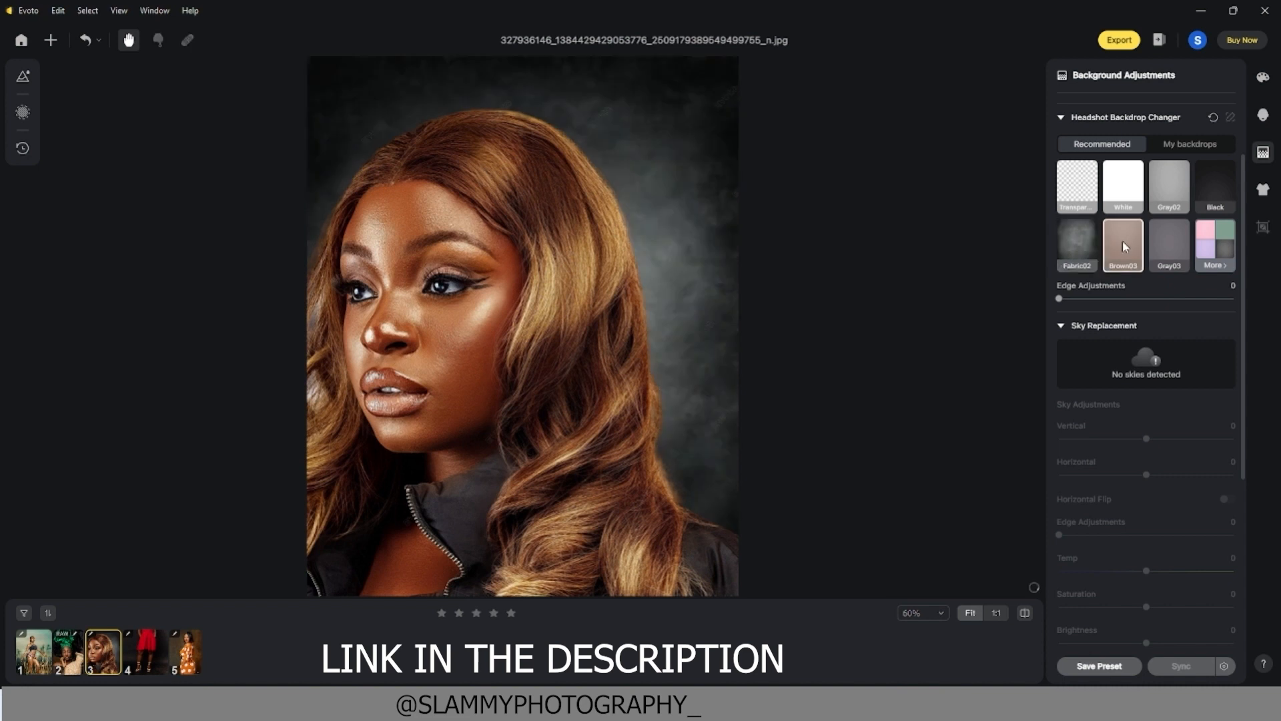
pyautogui.click(1169, 239)
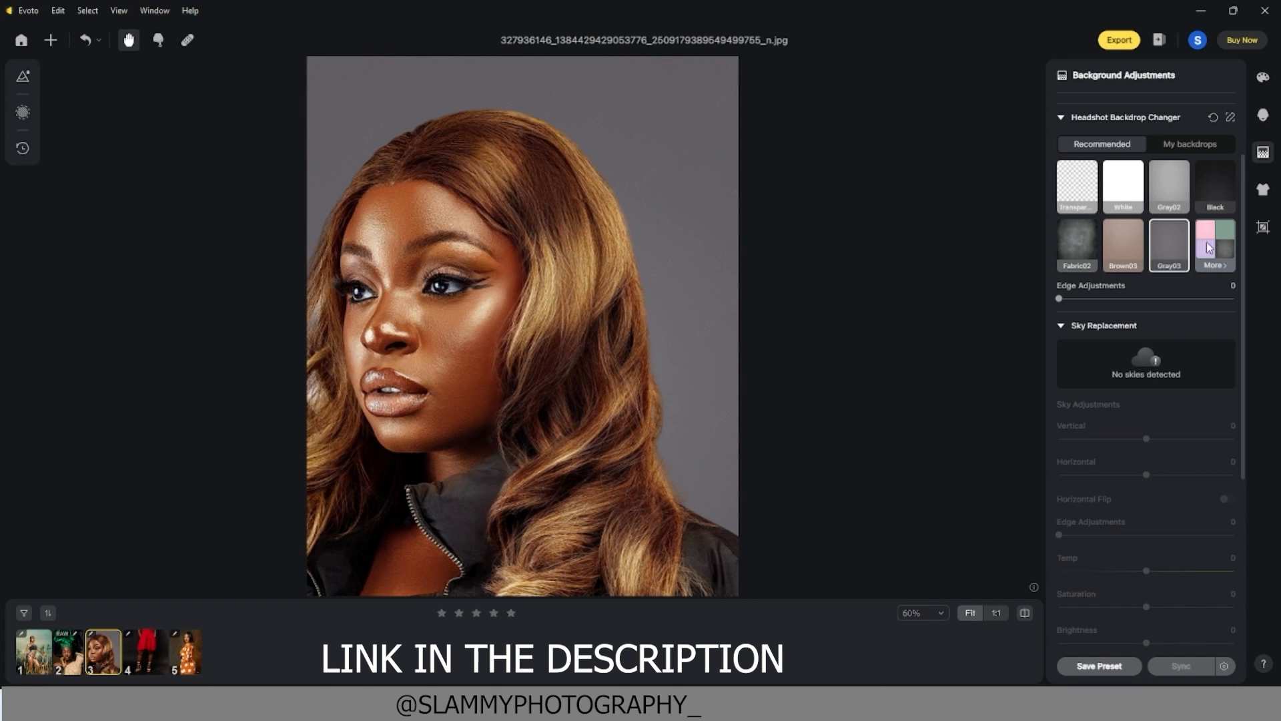
# - Import the colour-3277733 image from Pictures > 33 REVAMP BKG > 112 NEW BEST BKG as a custom headshot backdrop and apply it
pyautogui.click(1190, 145)
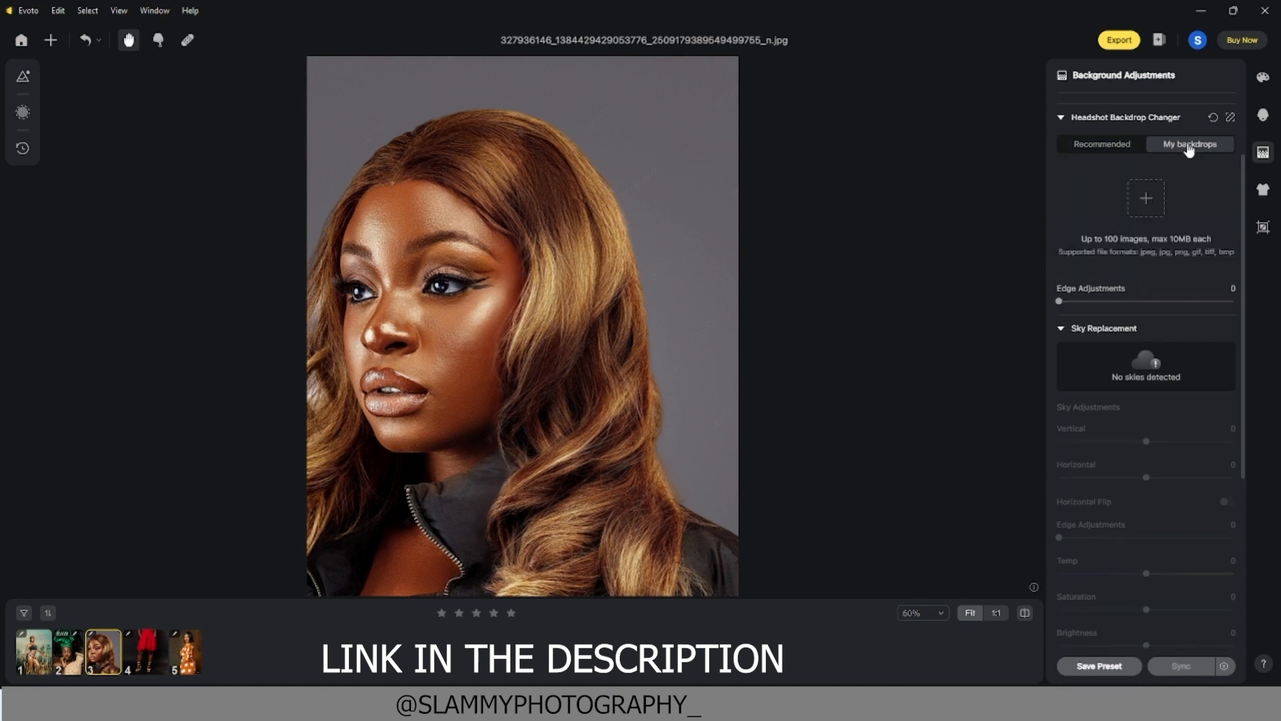
pyautogui.click(1140, 208)
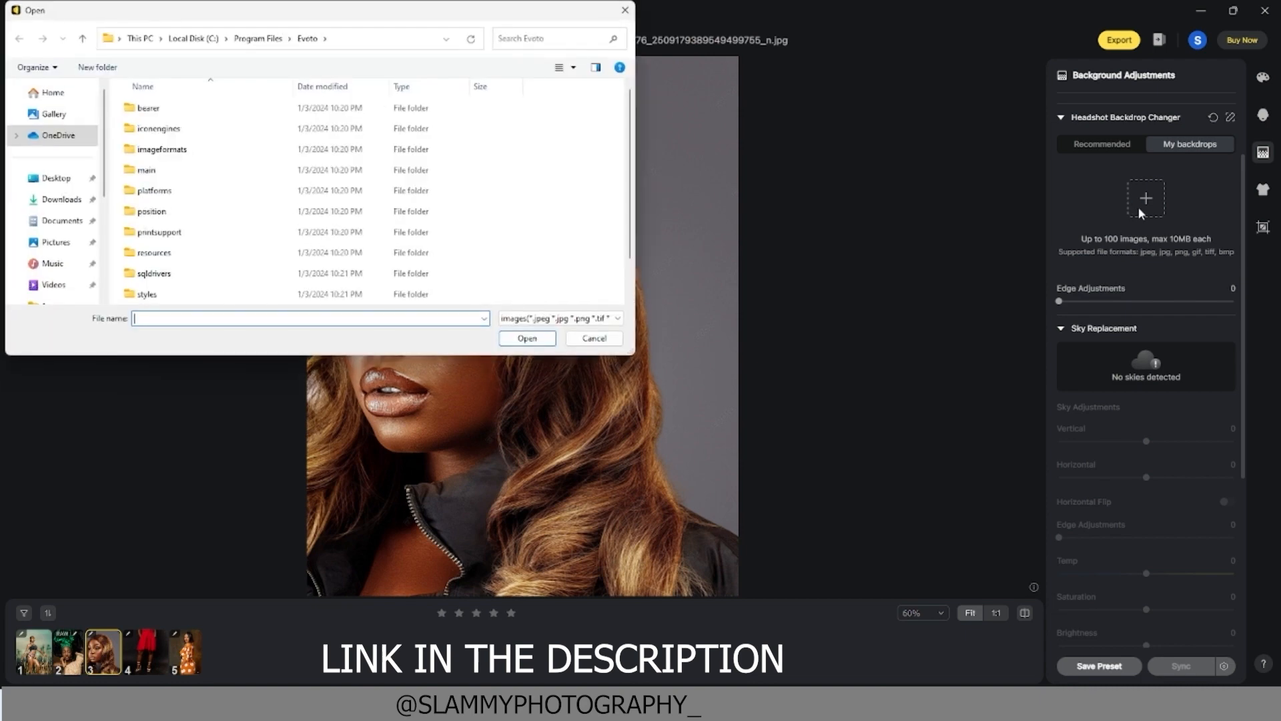
pyautogui.click(50, 245)
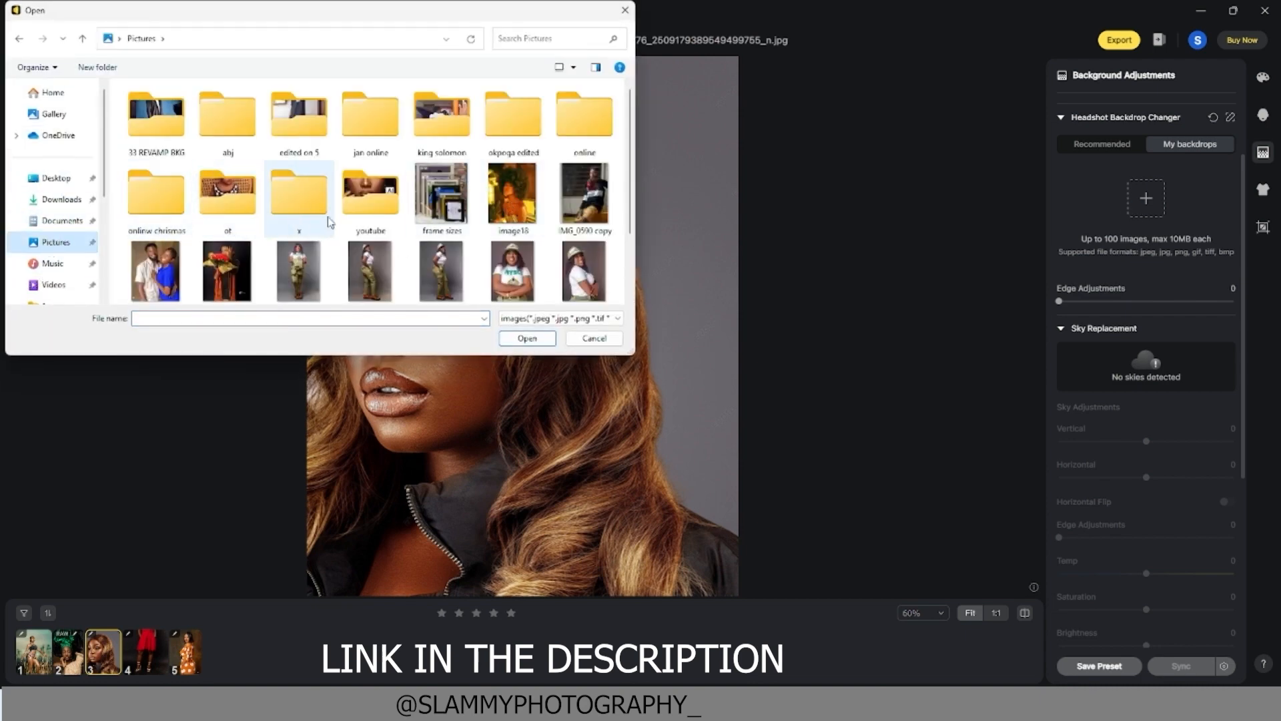
pyautogui.doubleClick(146, 132)
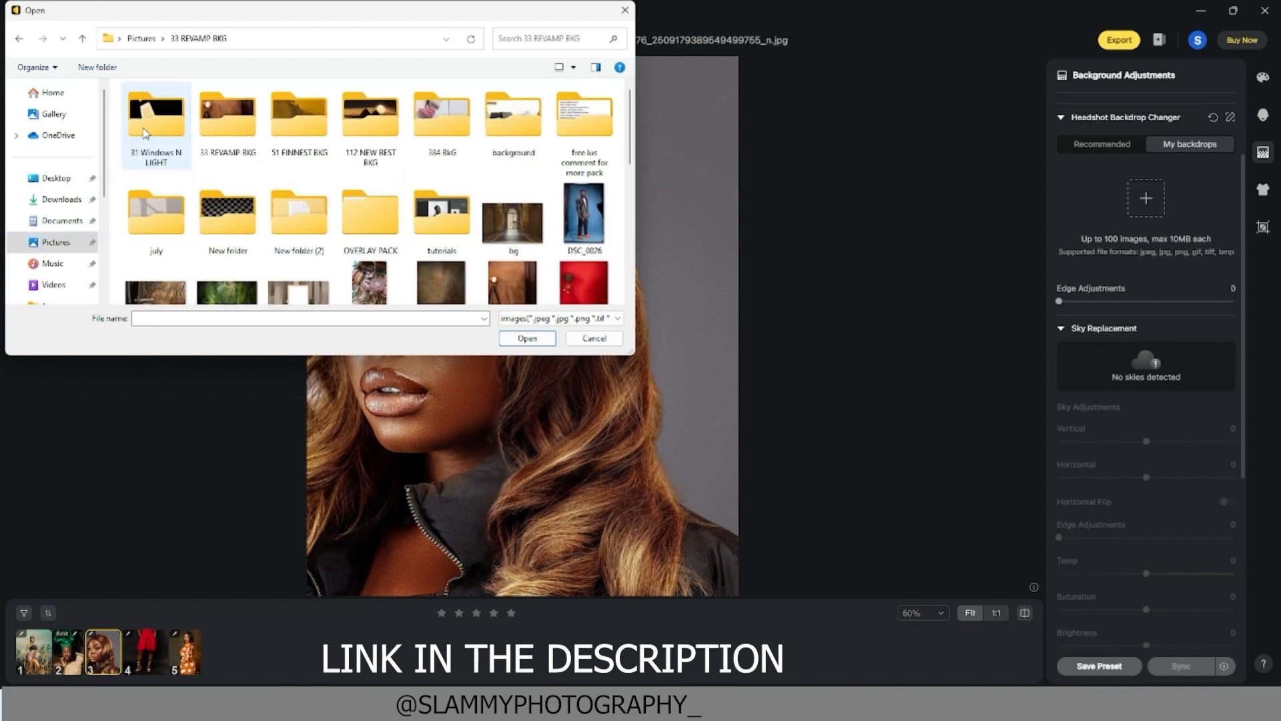
pyautogui.doubleClick(370, 120)
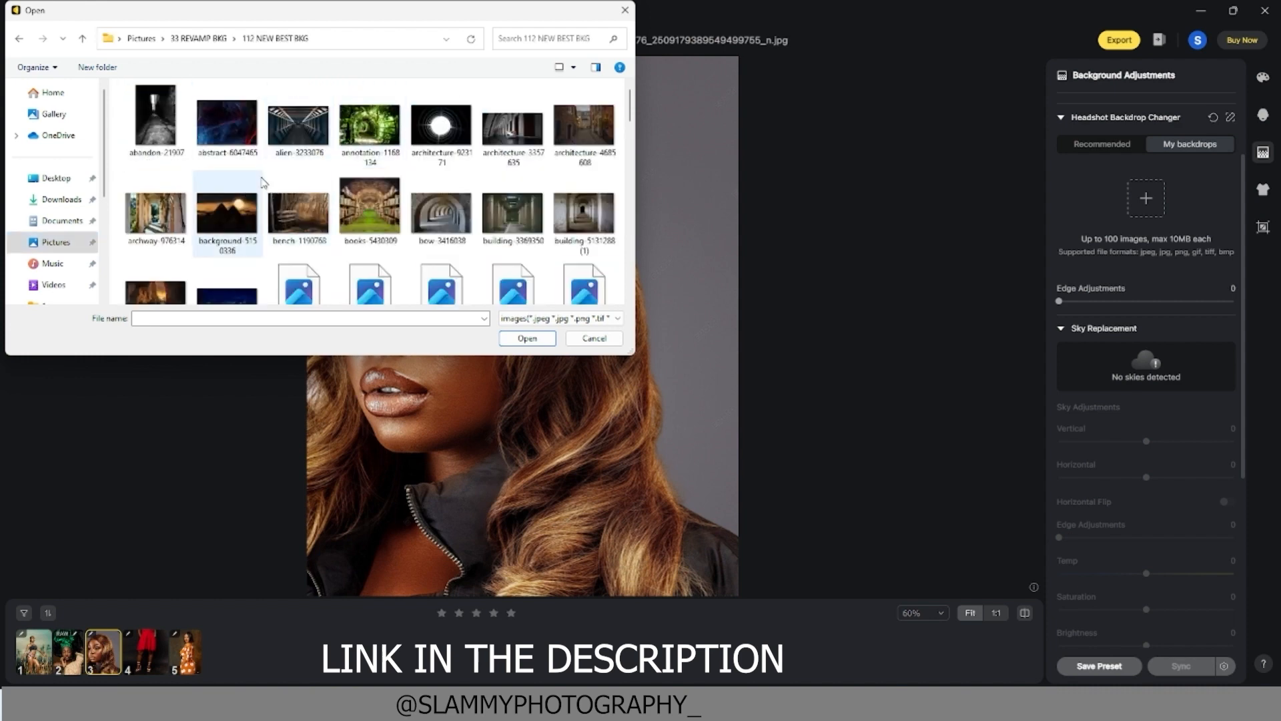
pyautogui.scroll(-3, 301, 138)
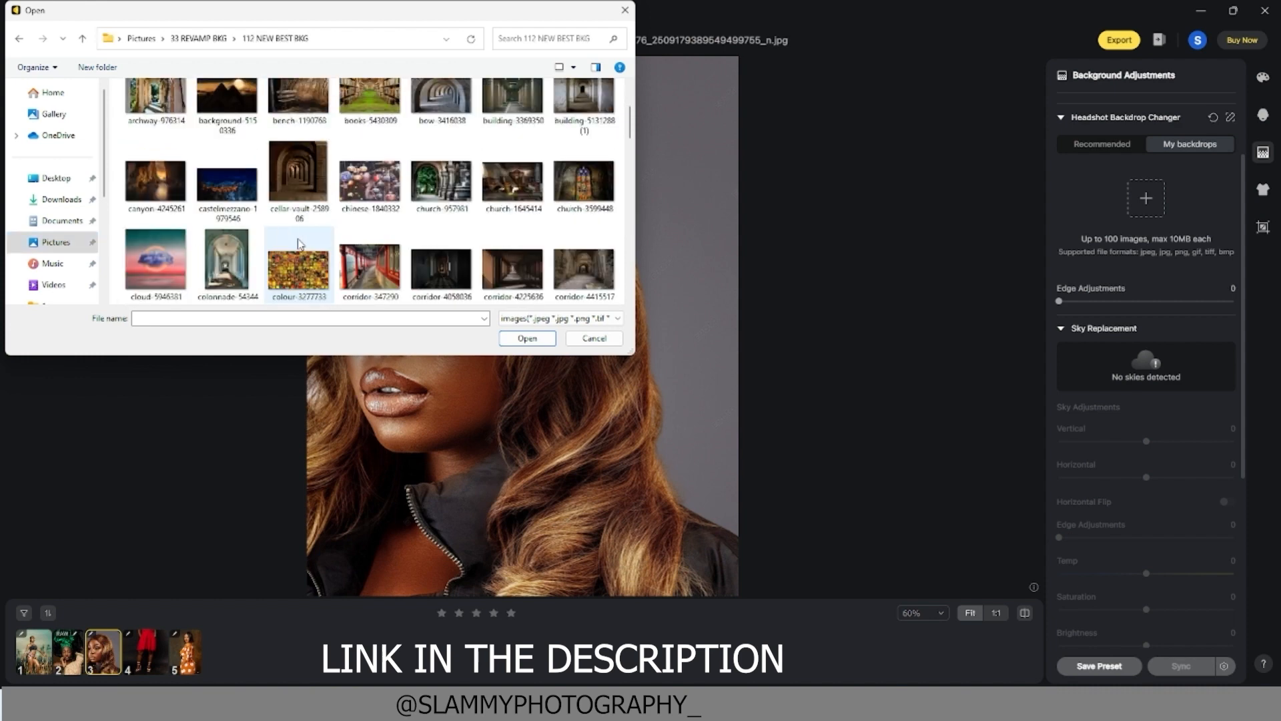
pyautogui.click(310, 193)
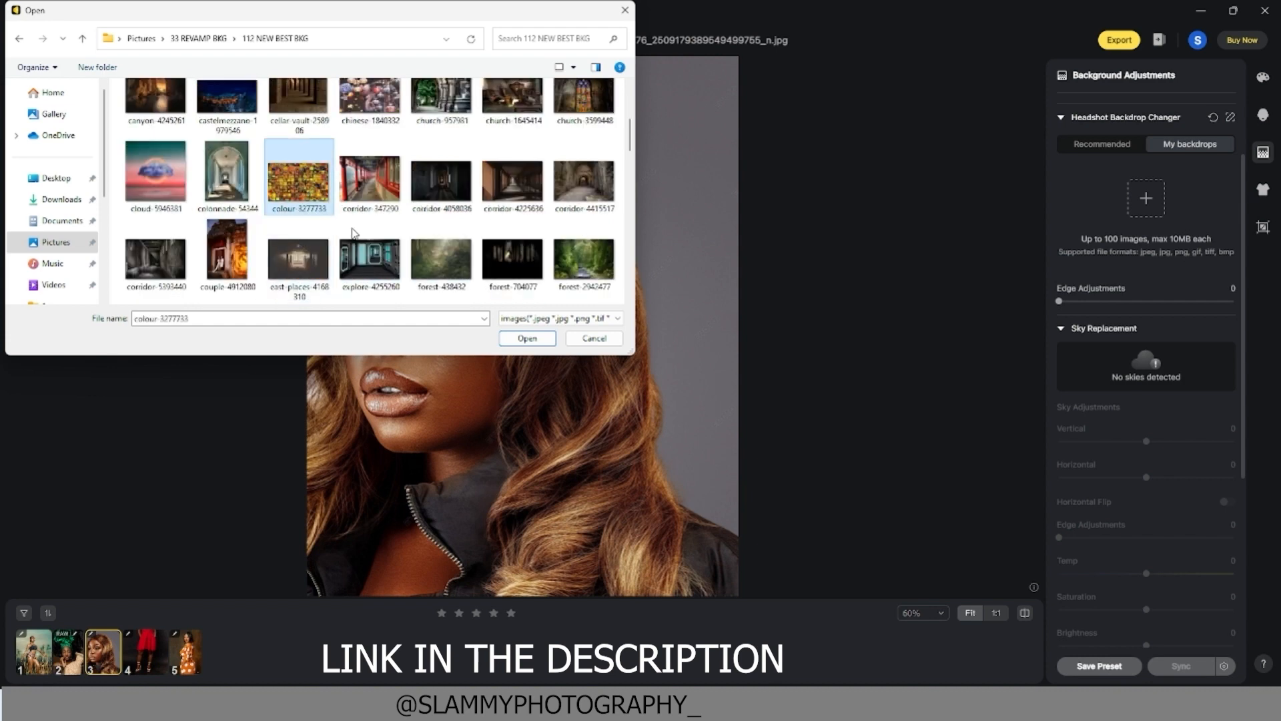
pyautogui.click(515, 343)
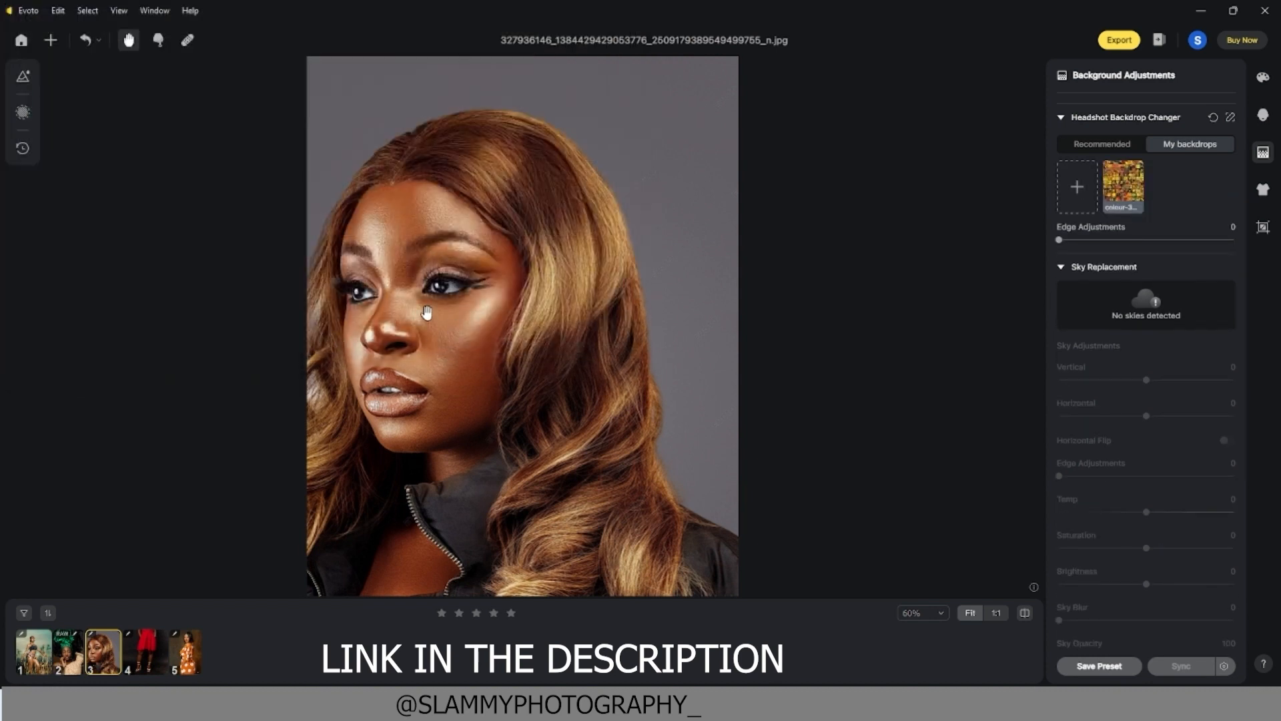
pyautogui.click(1125, 193)
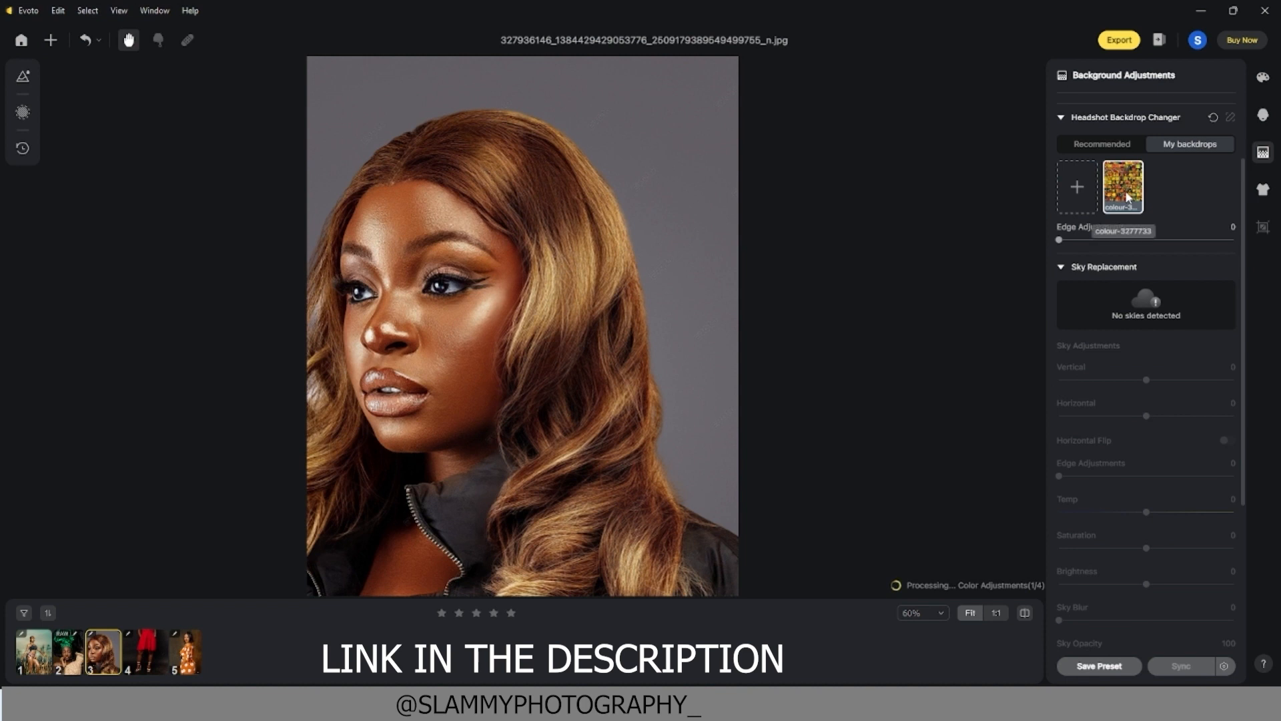
# - Return to the recommended headshot backdrops, try Black, then apply Gray03 to the portrait
pyautogui.click(1094, 144)
pyautogui.click(1199, 192)
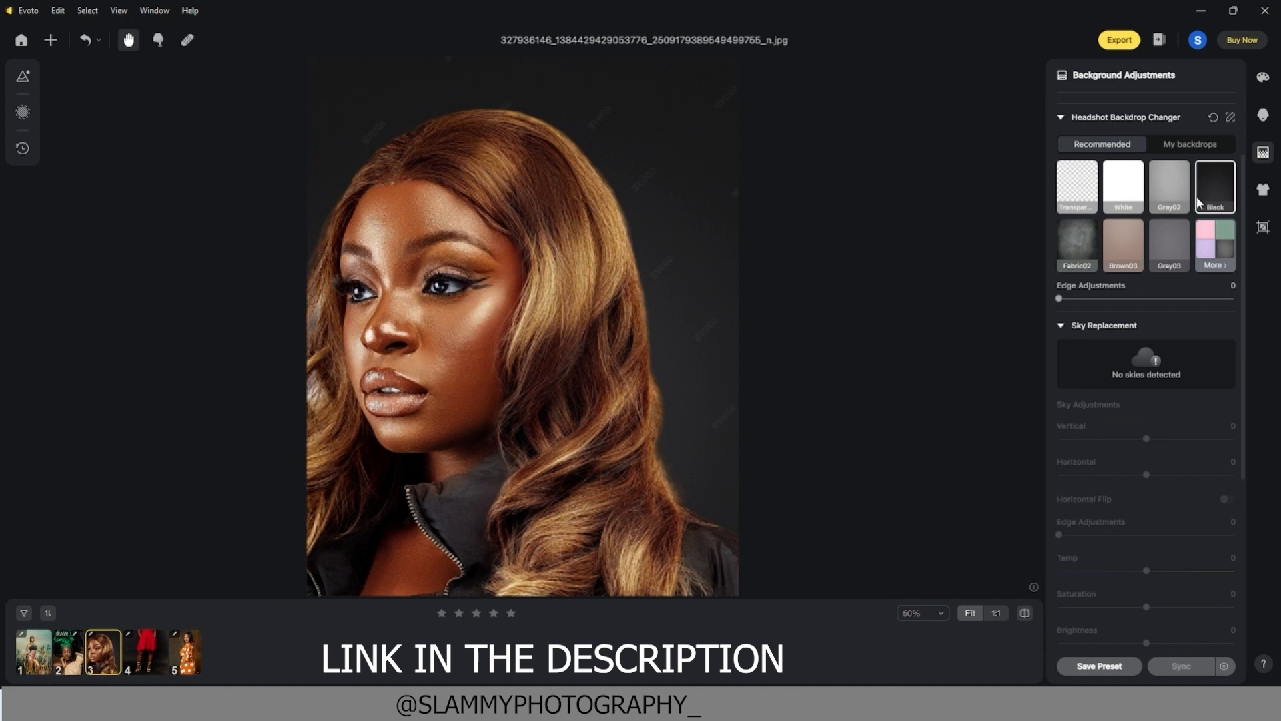
pyautogui.click(1175, 242)
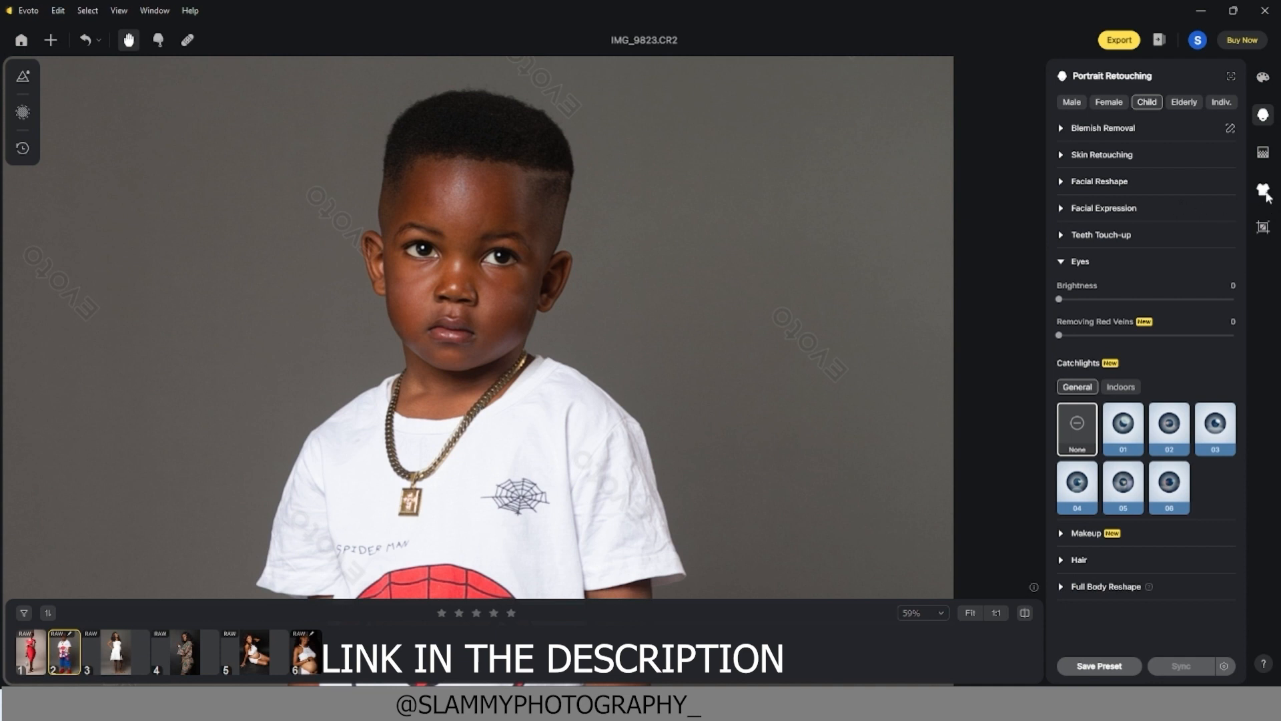
# - Set De-wrinkle Clothing to 100 for the boy's white Spider-Man T-shirt and inspect the fabric up close
pyautogui.click(1264, 192)
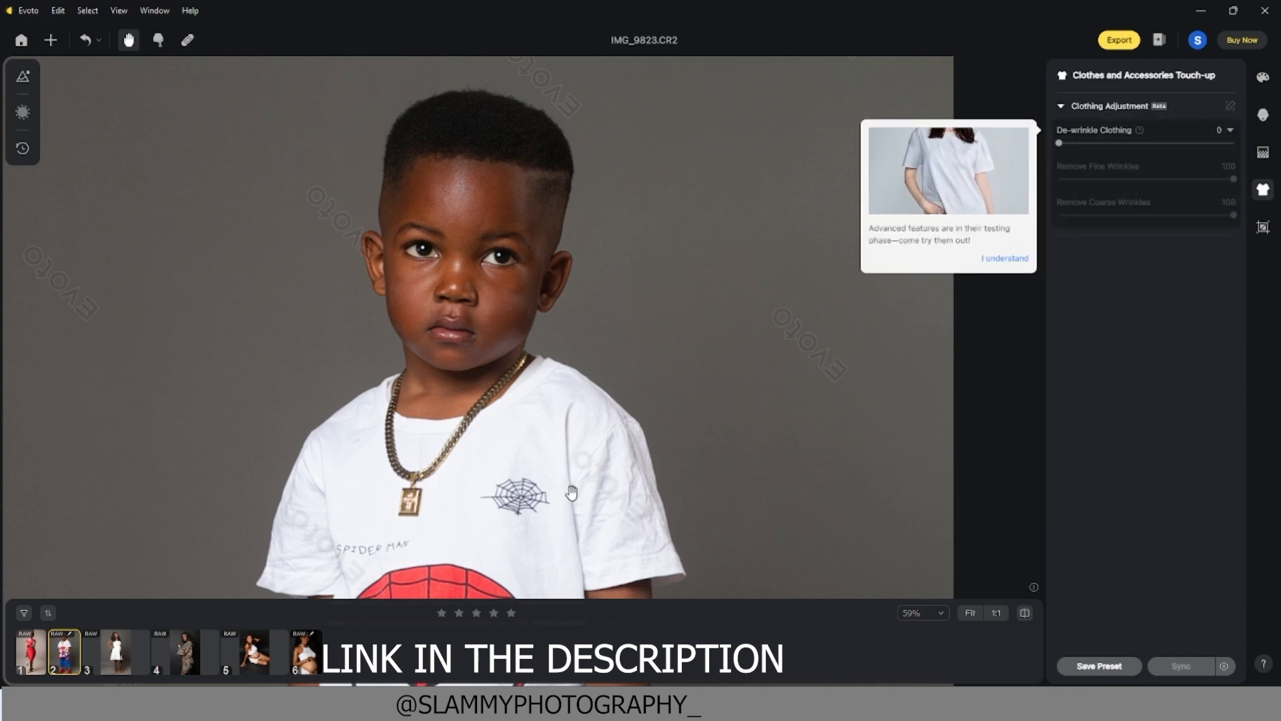
pyautogui.moveTo(564, 493); pyautogui.dragTo(560, 395)
pyautogui.scroll(3, 559, 395)
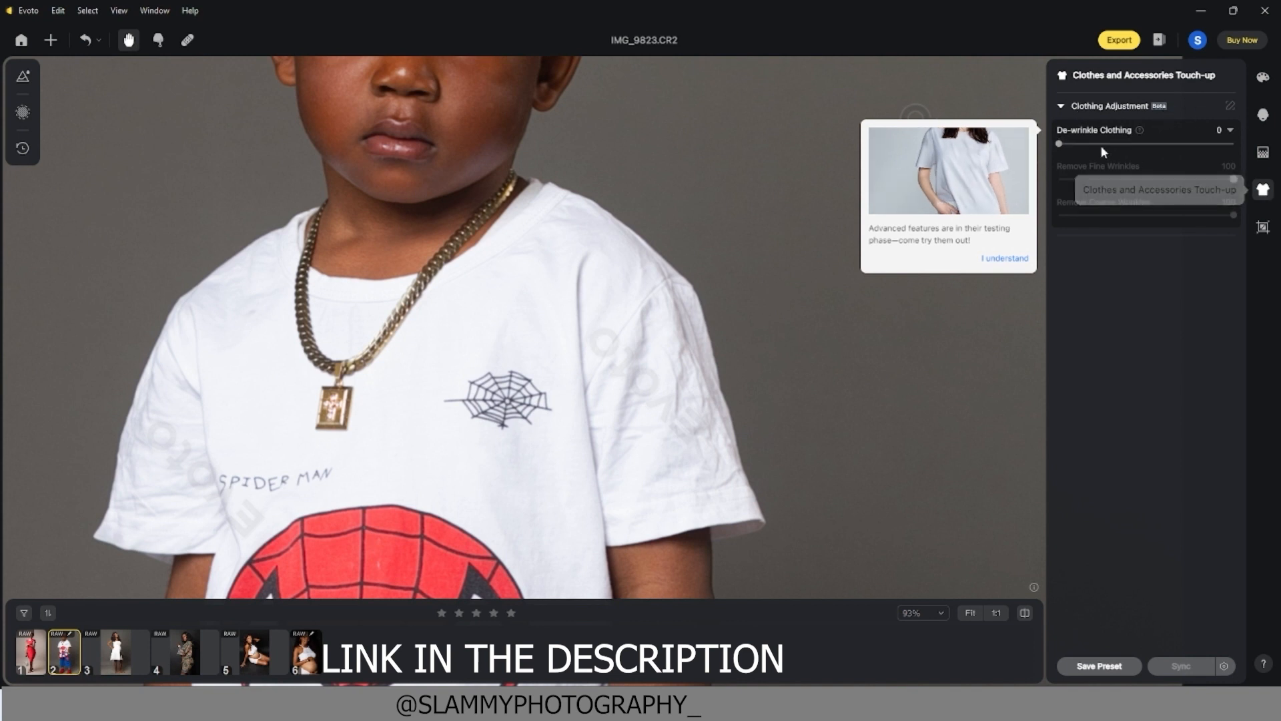
pyautogui.moveTo(1059, 145); pyautogui.dragTo(1250, 157)
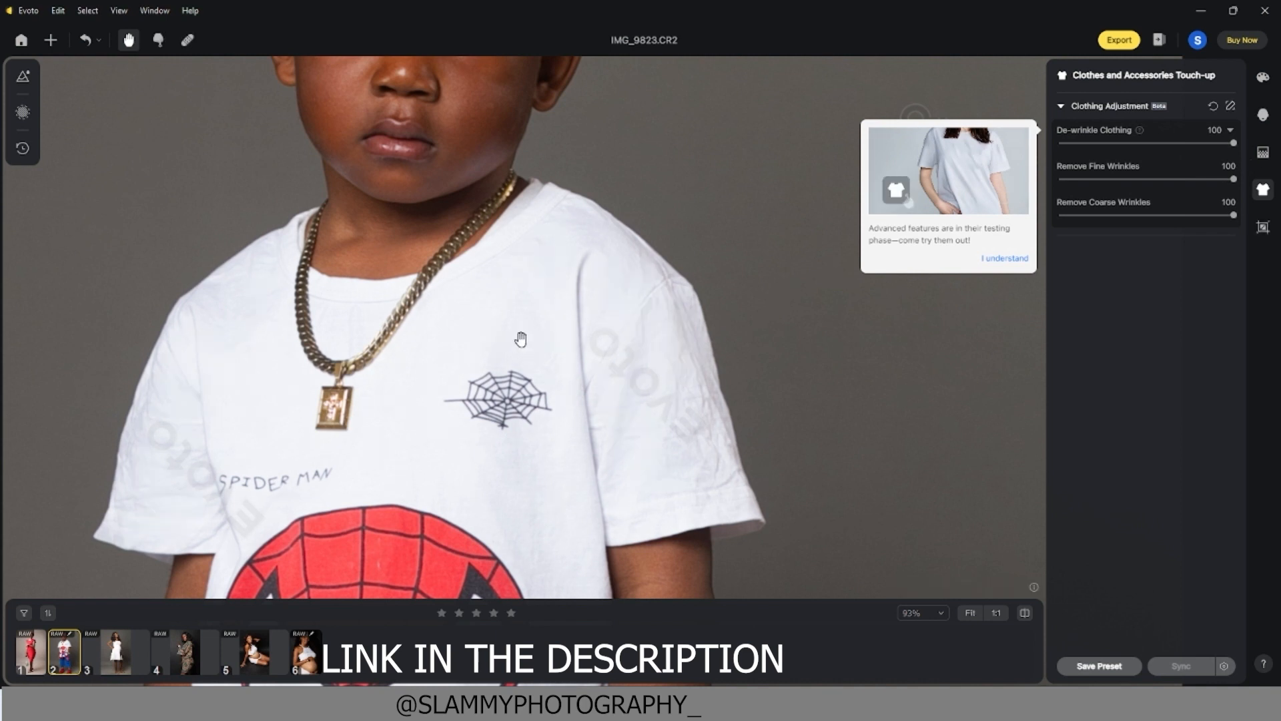
pyautogui.scroll(3, 575, 341)
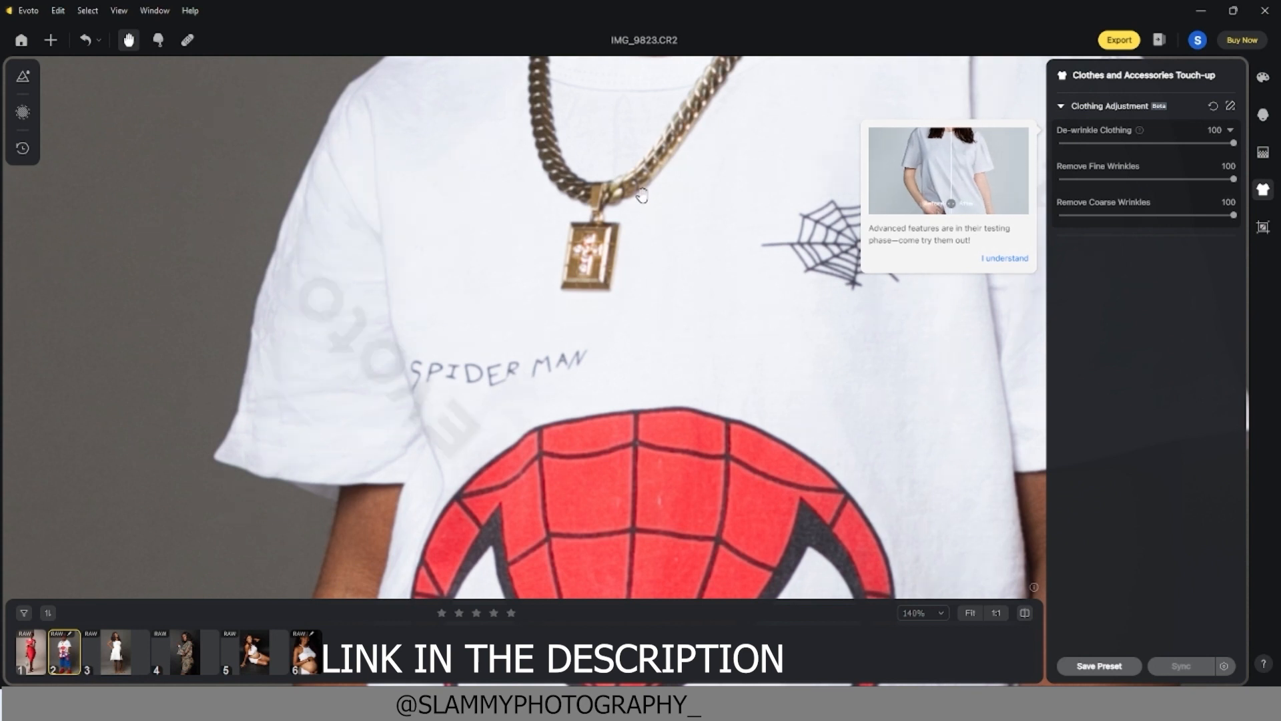
# - Raise the boy's eye Brightness to 100 in the Child portrait retouching and check the eyes up close
pyautogui.moveTo(610, 254); pyautogui.dragTo(451, 624)
pyautogui.moveTo(524, 391); pyautogui.dragTo(514, 553)
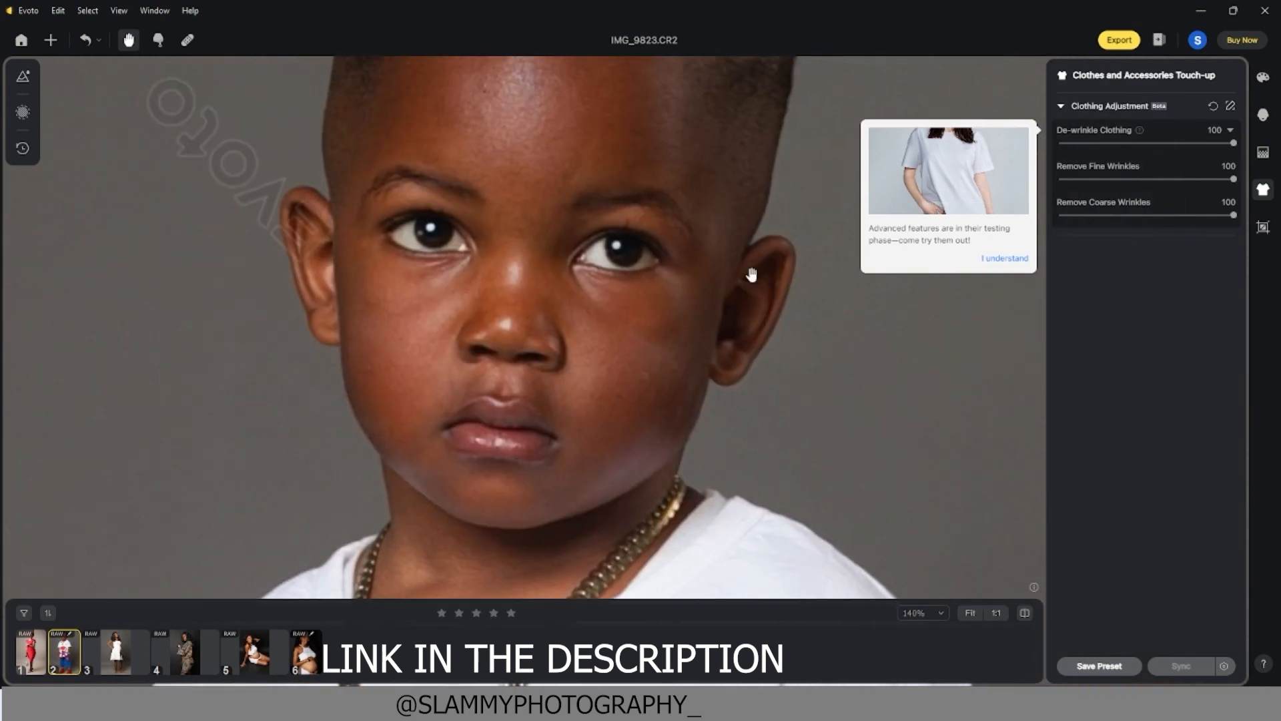
pyautogui.click(1264, 116)
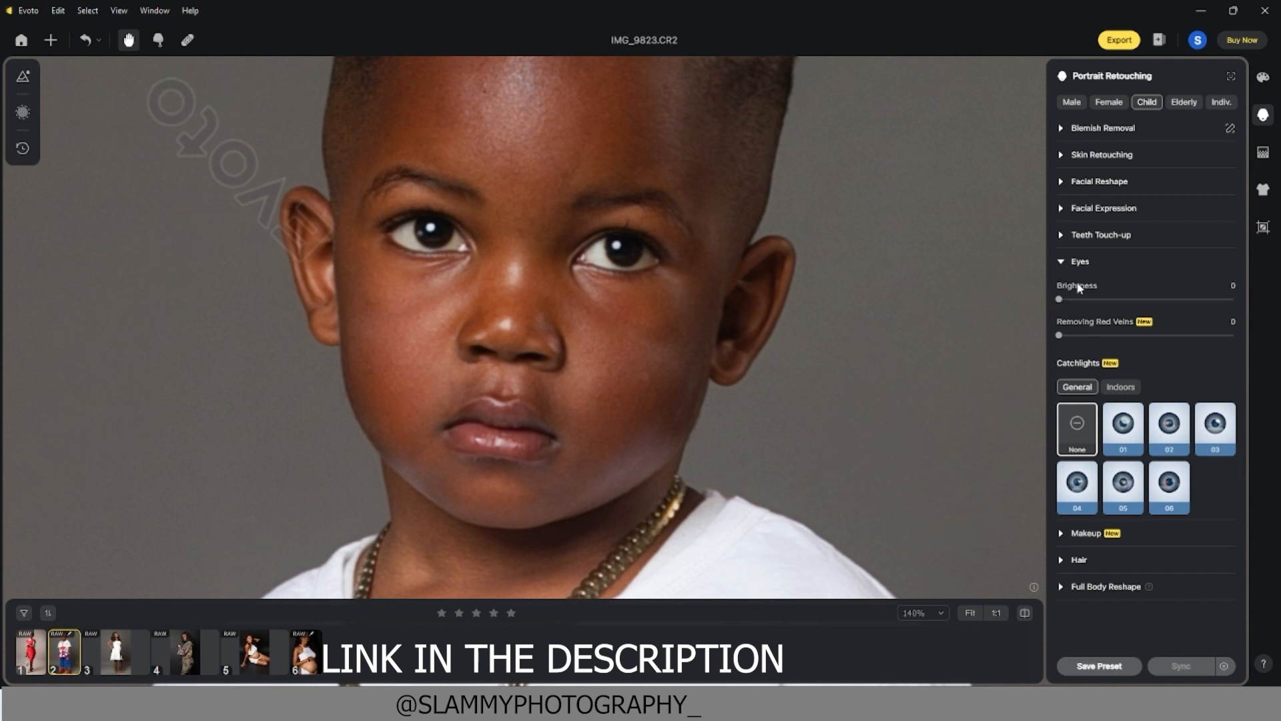
pyautogui.moveTo(1069, 296); pyautogui.dragTo(1153, 304)
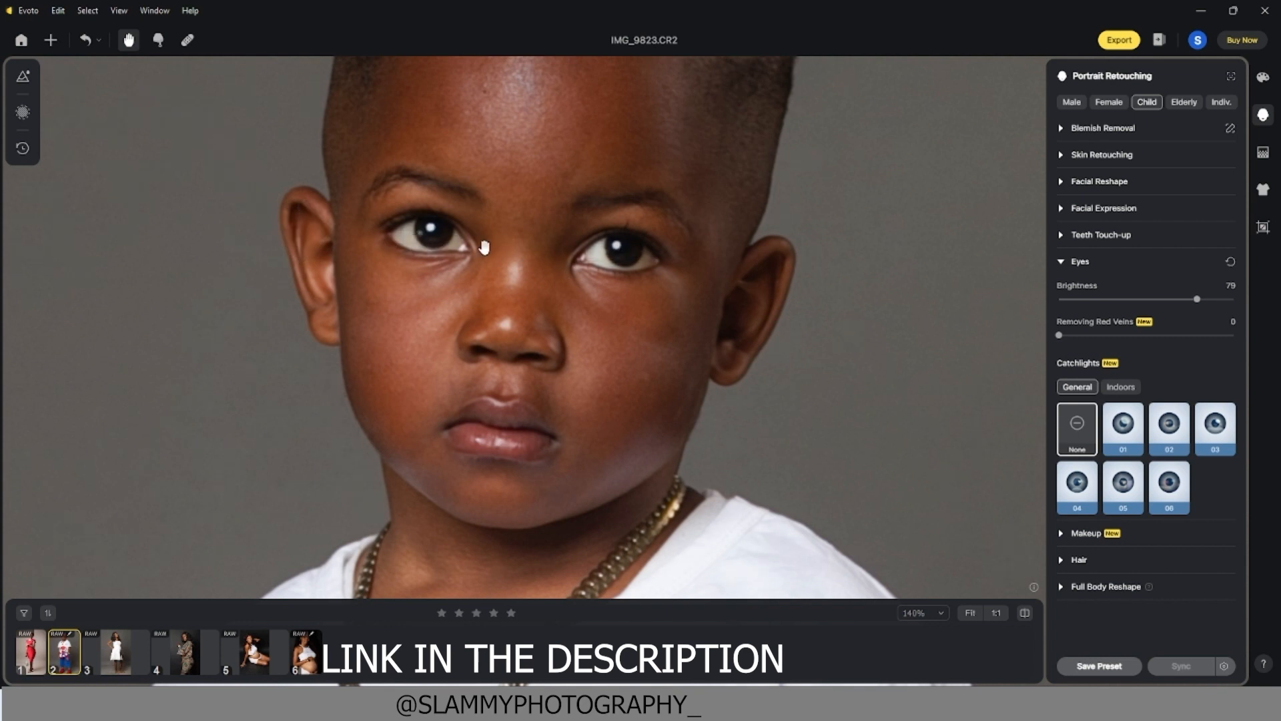
pyautogui.scroll(5, 535, 247)
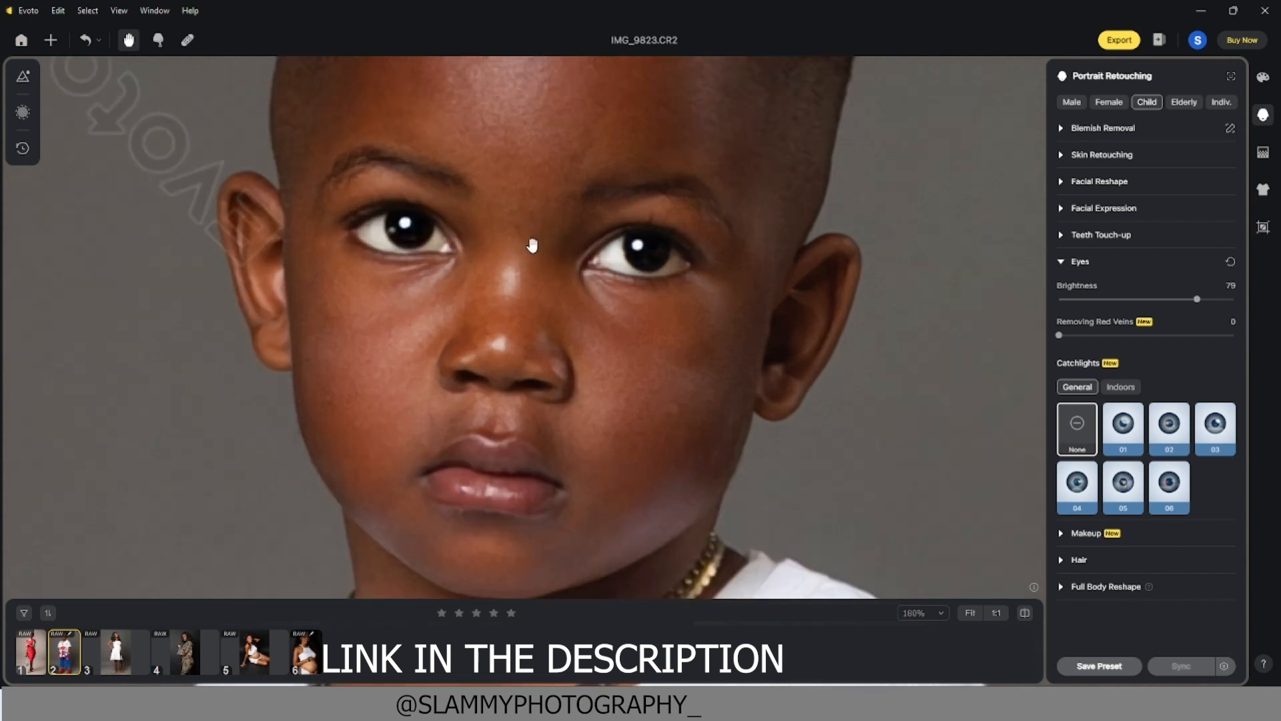
pyautogui.moveTo(1197, 299); pyautogui.dragTo(1235, 299)
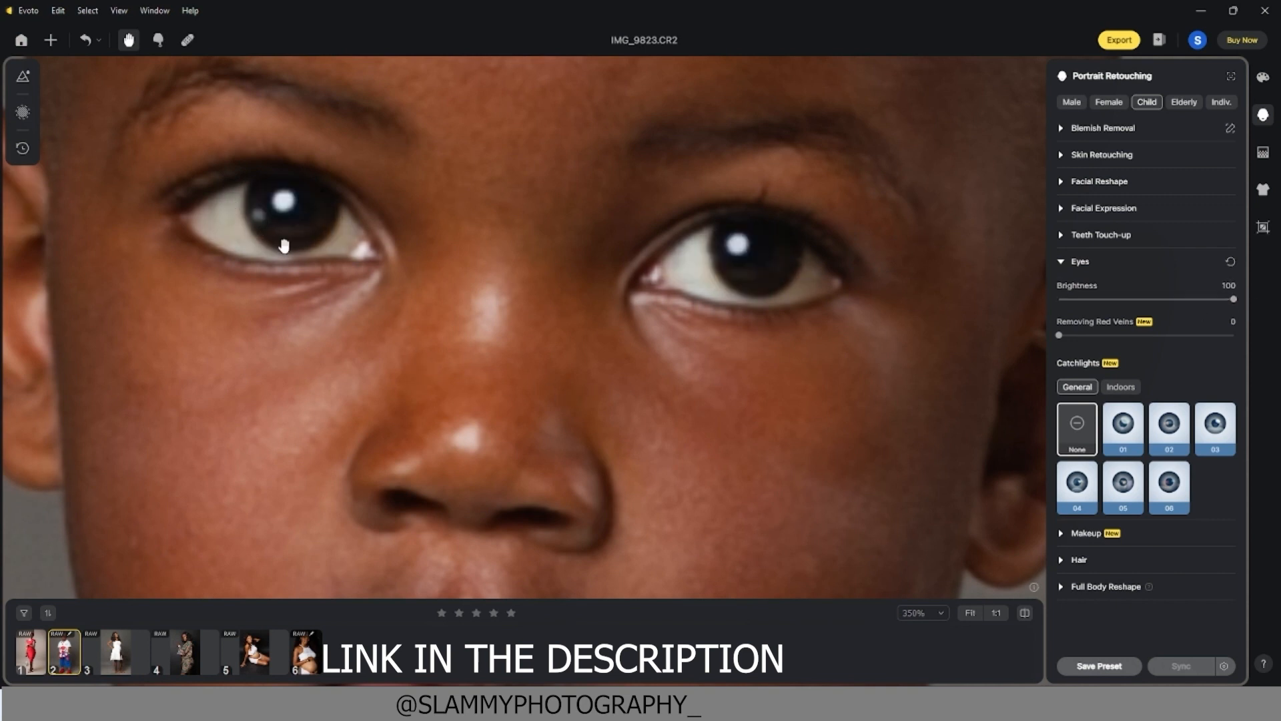
pyautogui.scroll(-8, 480, 335)
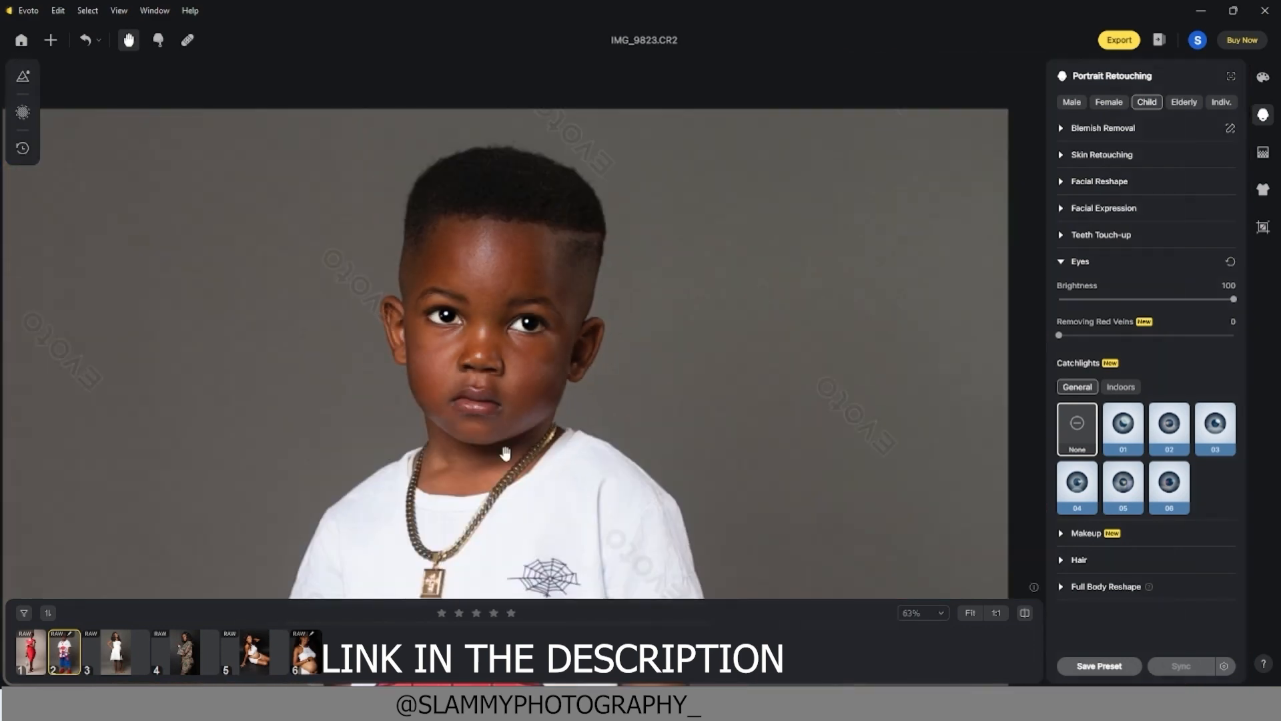
# - Enable Clean Solid Backdrop with automatic backdrop detection at Amount 100 and inspect the floor around the boy's shoes
pyautogui.moveTo(505, 454); pyautogui.dragTo(524, 101)
pyautogui.moveTo(542, 419); pyautogui.dragTo(559, 172)
pyautogui.moveTo(564, 495); pyautogui.dragTo(580, 306)
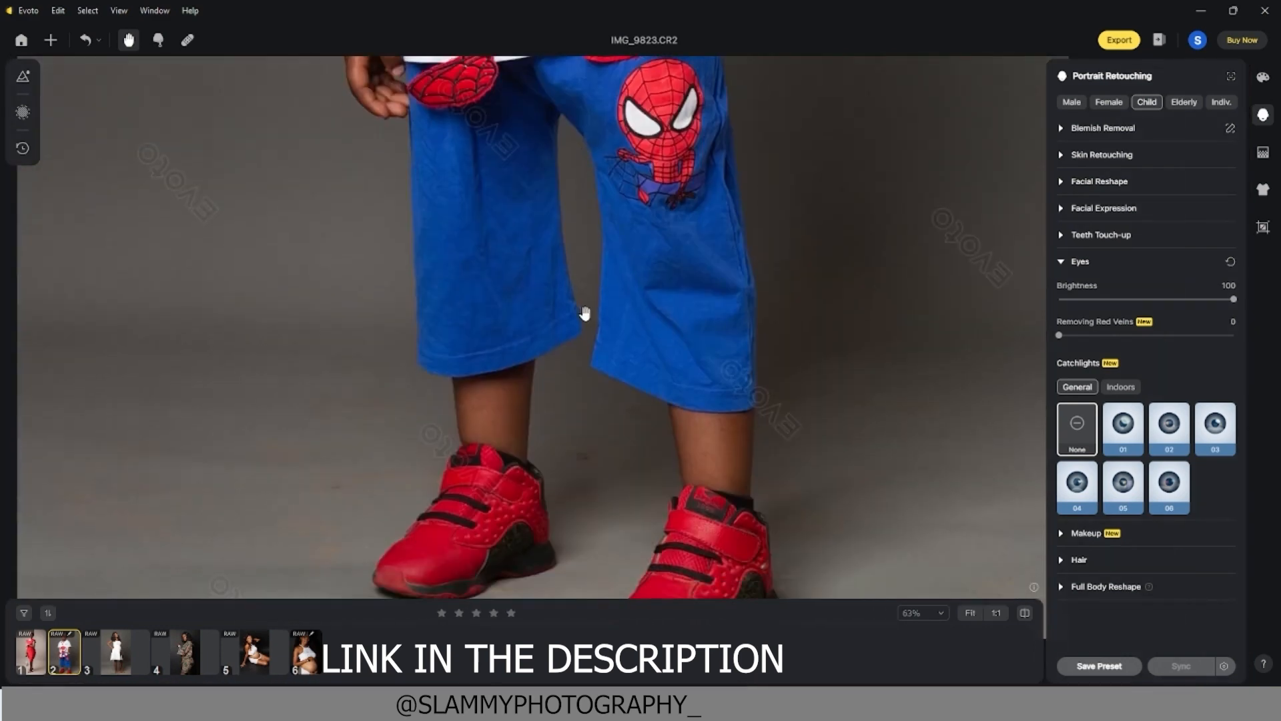
pyautogui.moveTo(578, 420)
pyautogui.mouseDown()
pyautogui.moveTo(623, 267)
pyautogui.moveTo(572, 290)
pyautogui.mouseUp()
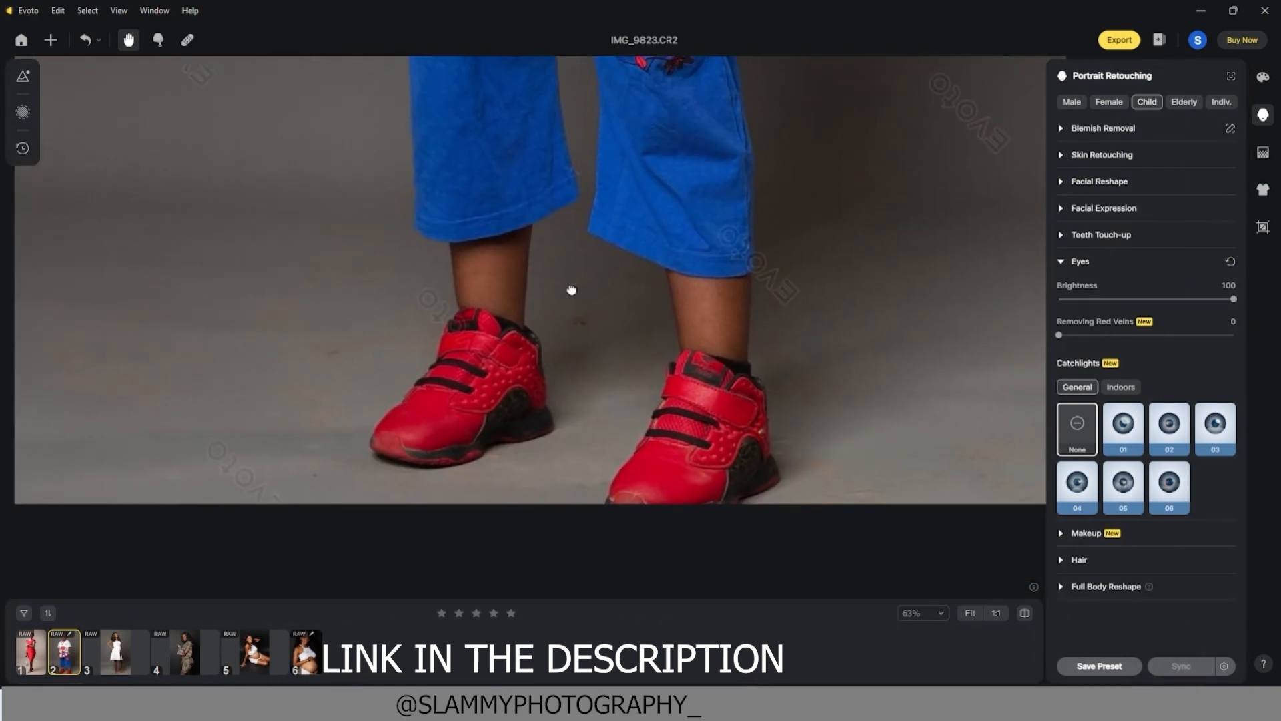
pyautogui.click(1263, 153)
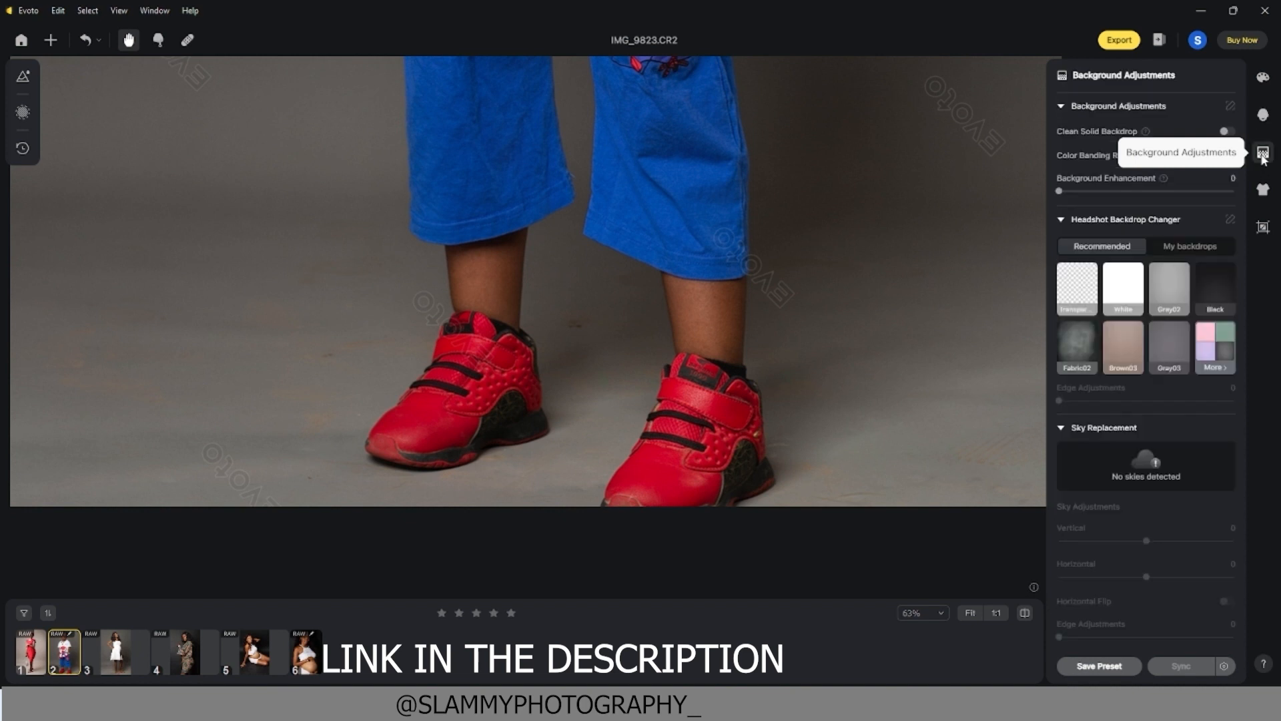
pyautogui.click(1226, 133)
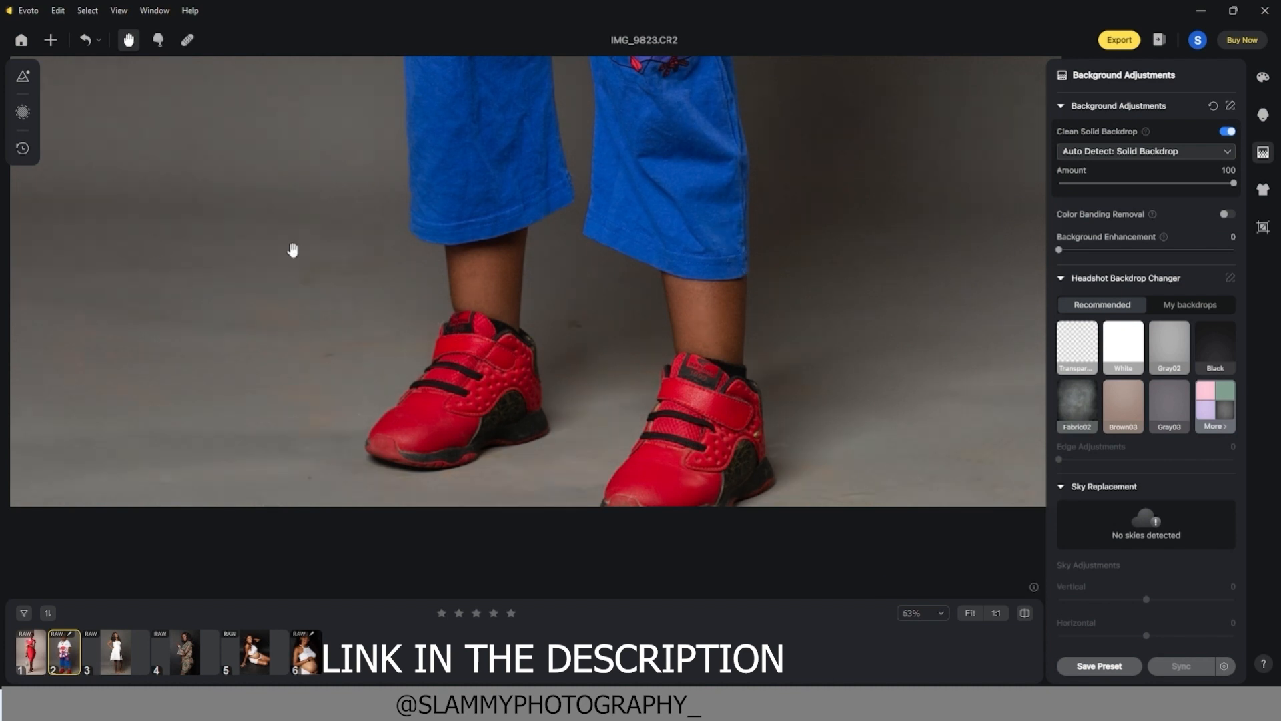
pyautogui.scroll(3, 467, 374)
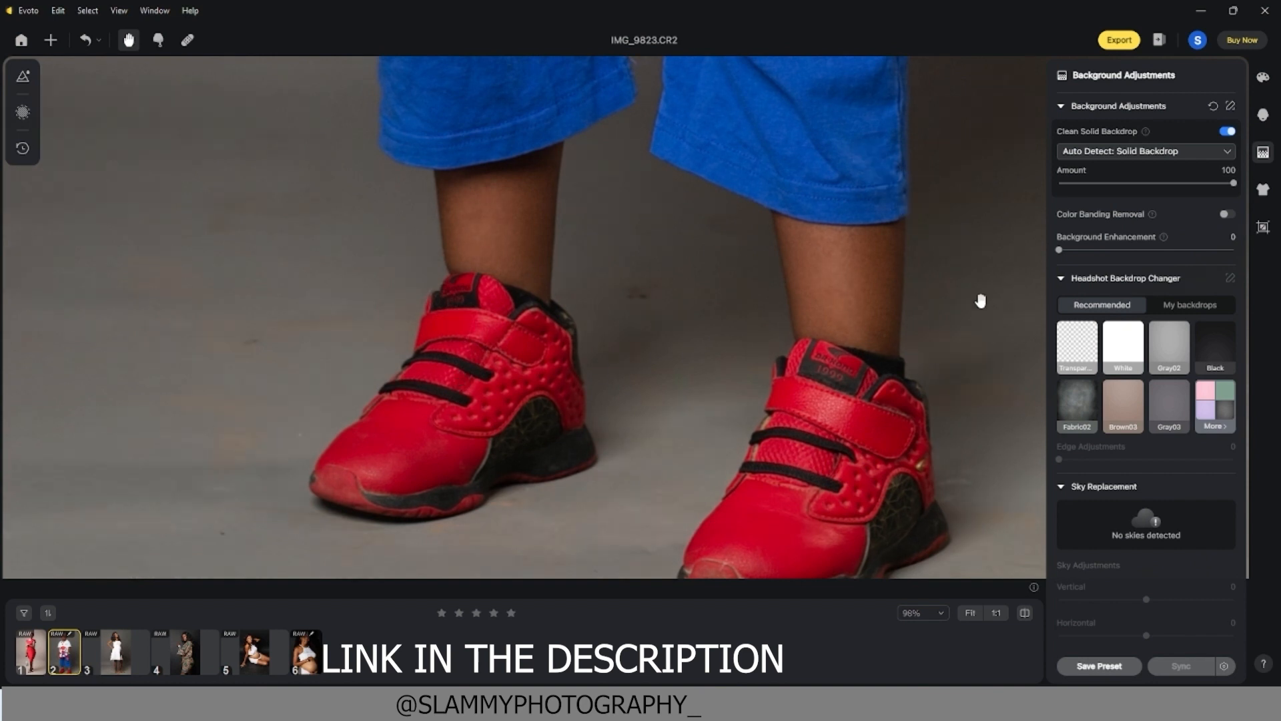
pyautogui.scroll(-10, 680, 319)
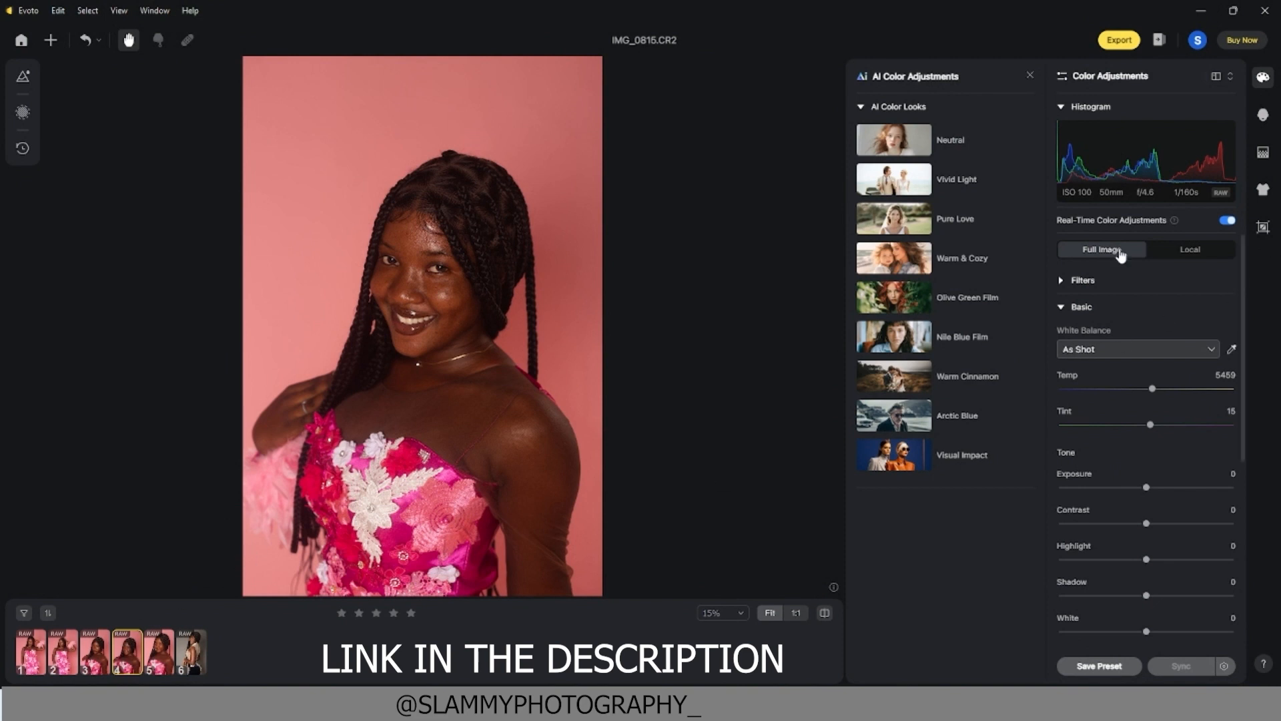
# - Set Freckle & Acne to 85, Body Blemish to 57 and Remove Face Shine to 13 for the woman in the pink floral dress
pyautogui.click(1263, 119)
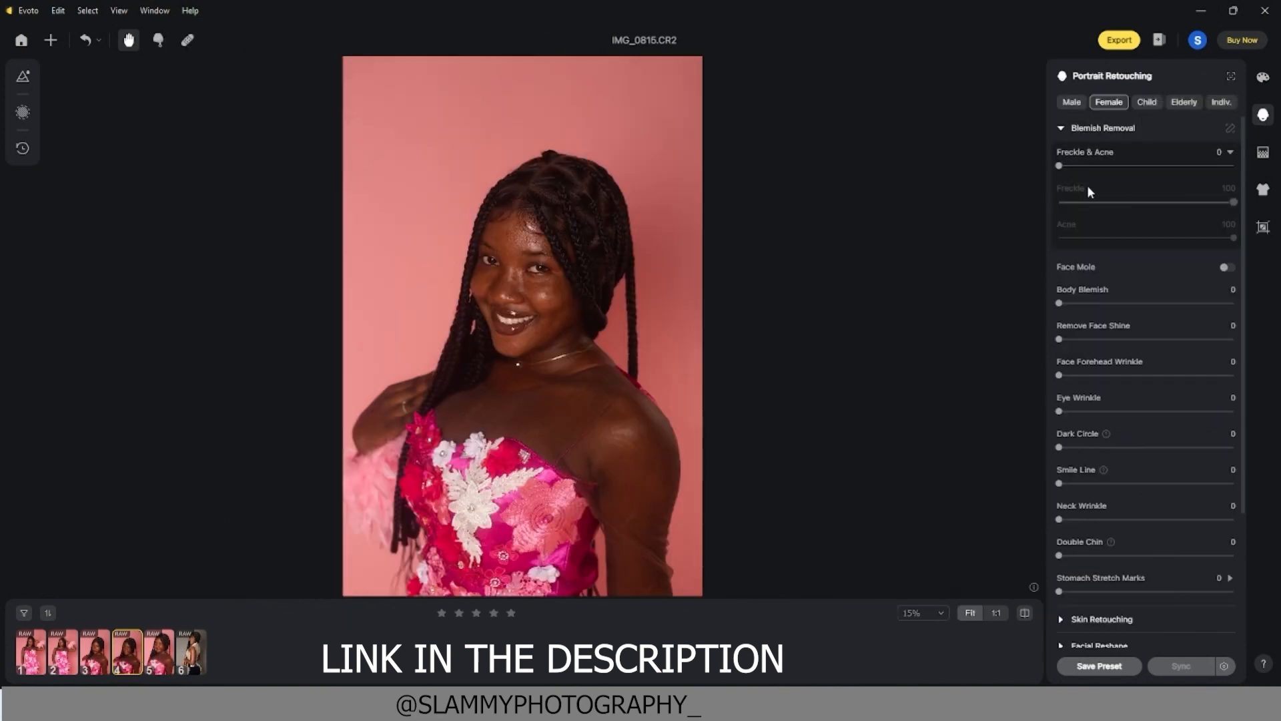
pyautogui.moveTo(1075, 167); pyautogui.dragTo(1208, 167)
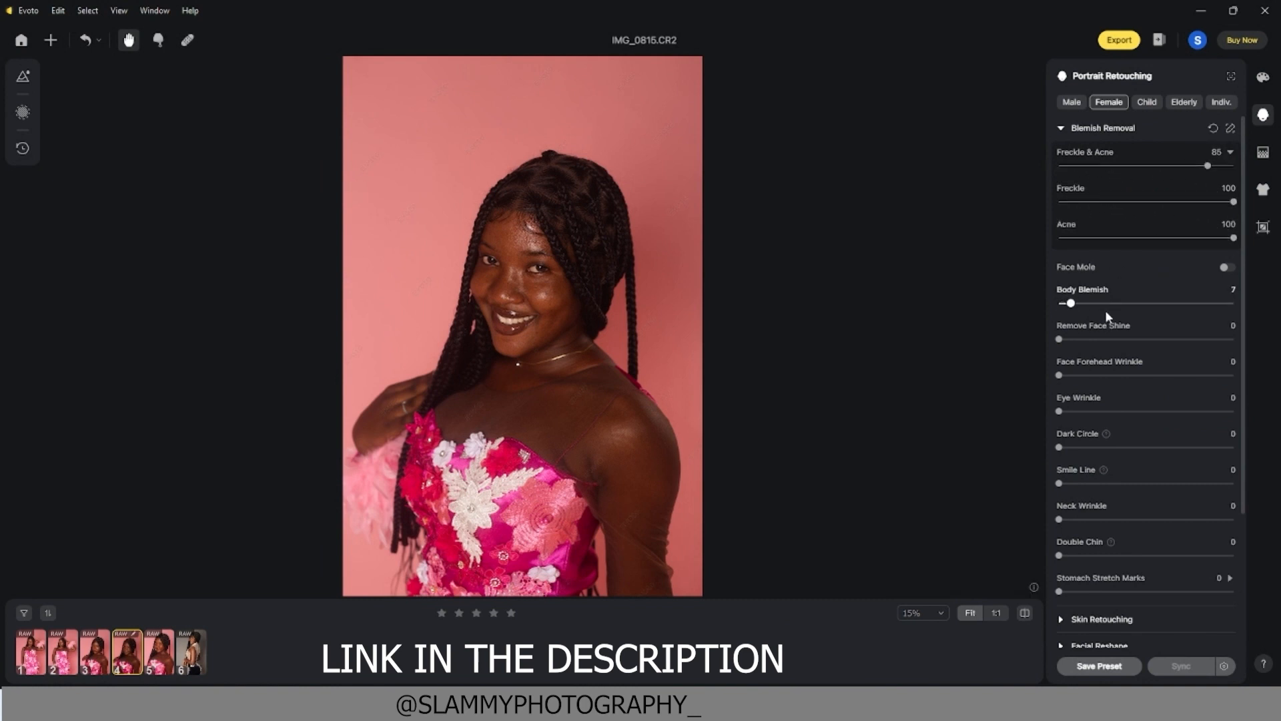
pyautogui.moveTo(1107, 316); pyautogui.dragTo(1160, 317)
pyautogui.moveTo(1061, 340); pyautogui.dragTo(1084, 344)
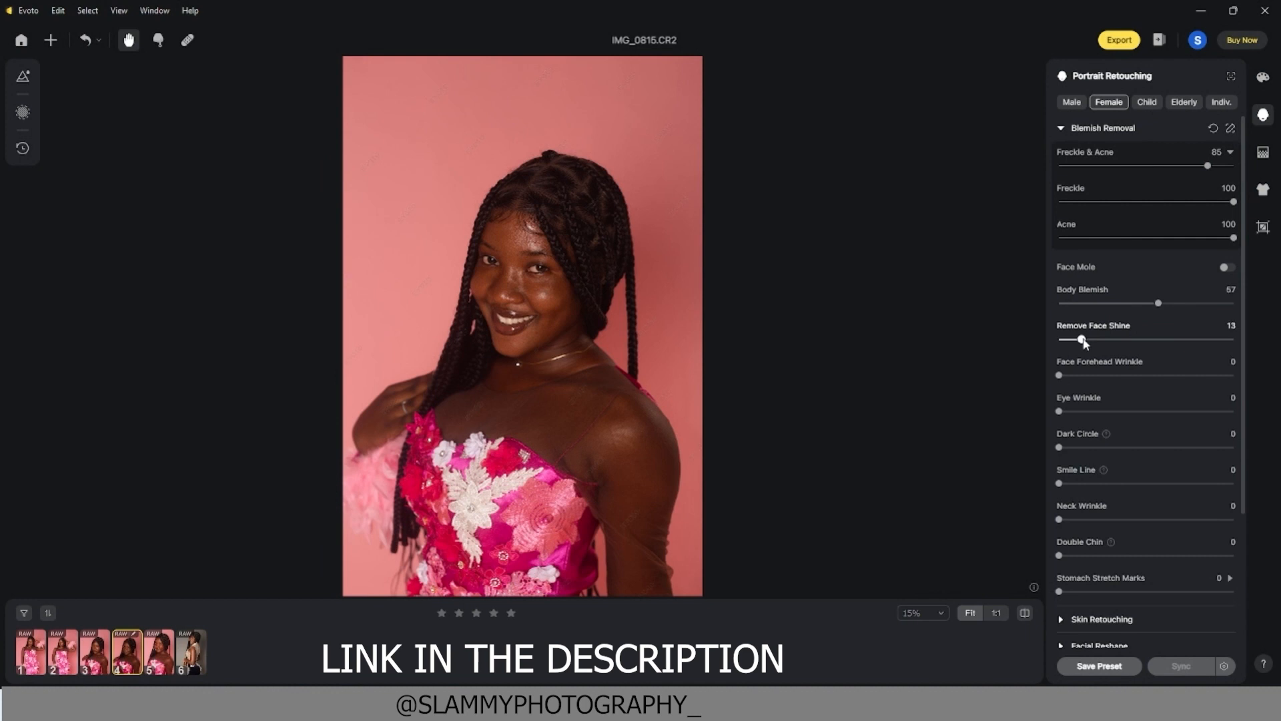
# - Retouch the woman's skin with Smooth Face Skin 74, Face Skin Smoothing 32, Body Skin Smoothing 42 and Unify Body Complexion 32
pyautogui.scroll(-2, 1086, 443)
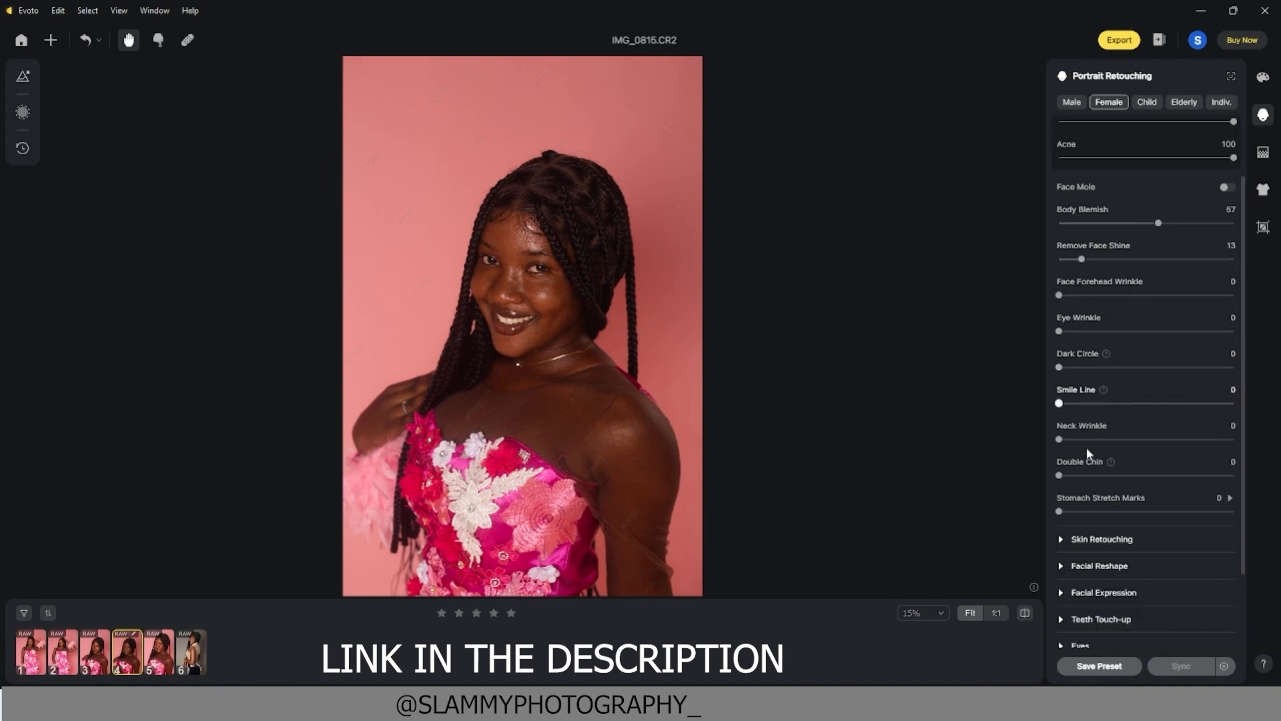
pyautogui.scroll(-1, 1075, 474)
pyautogui.click(1060, 500)
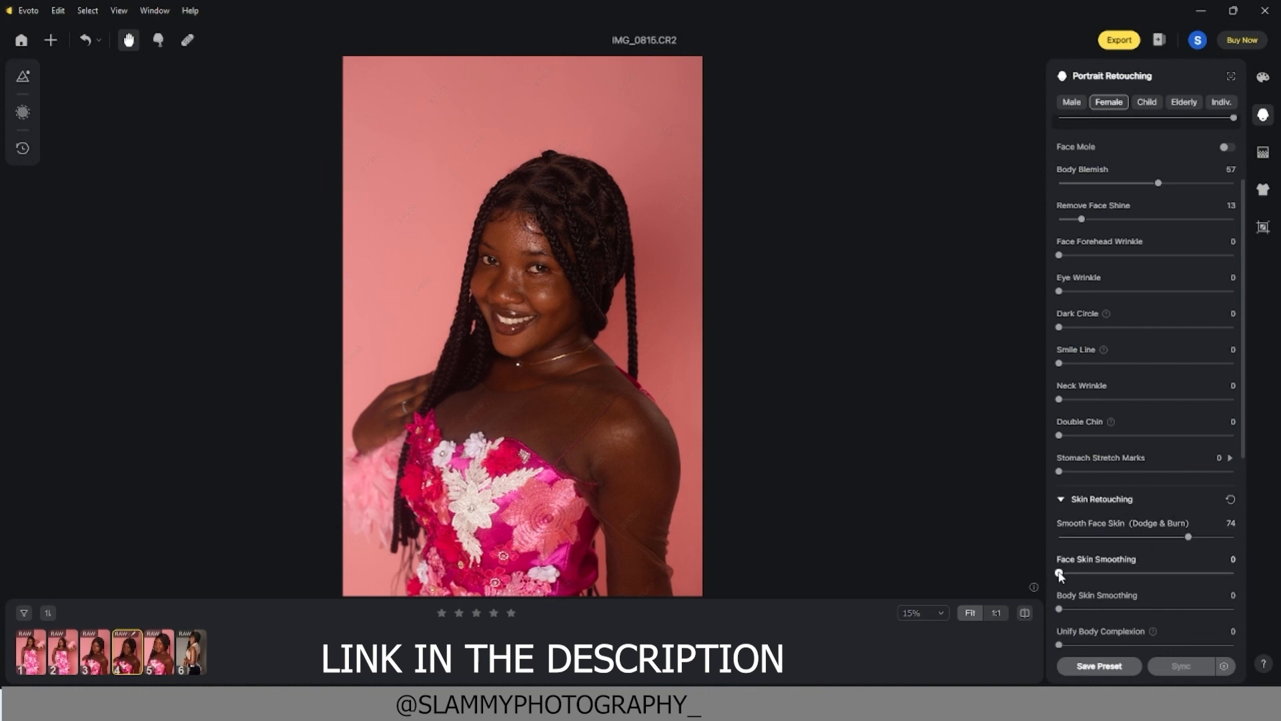
pyautogui.moveTo(1095, 575); pyautogui.dragTo(1115, 574)
pyautogui.moveTo(1061, 610); pyautogui.dragTo(1137, 612)
pyautogui.scroll(-2, 1137, 613)
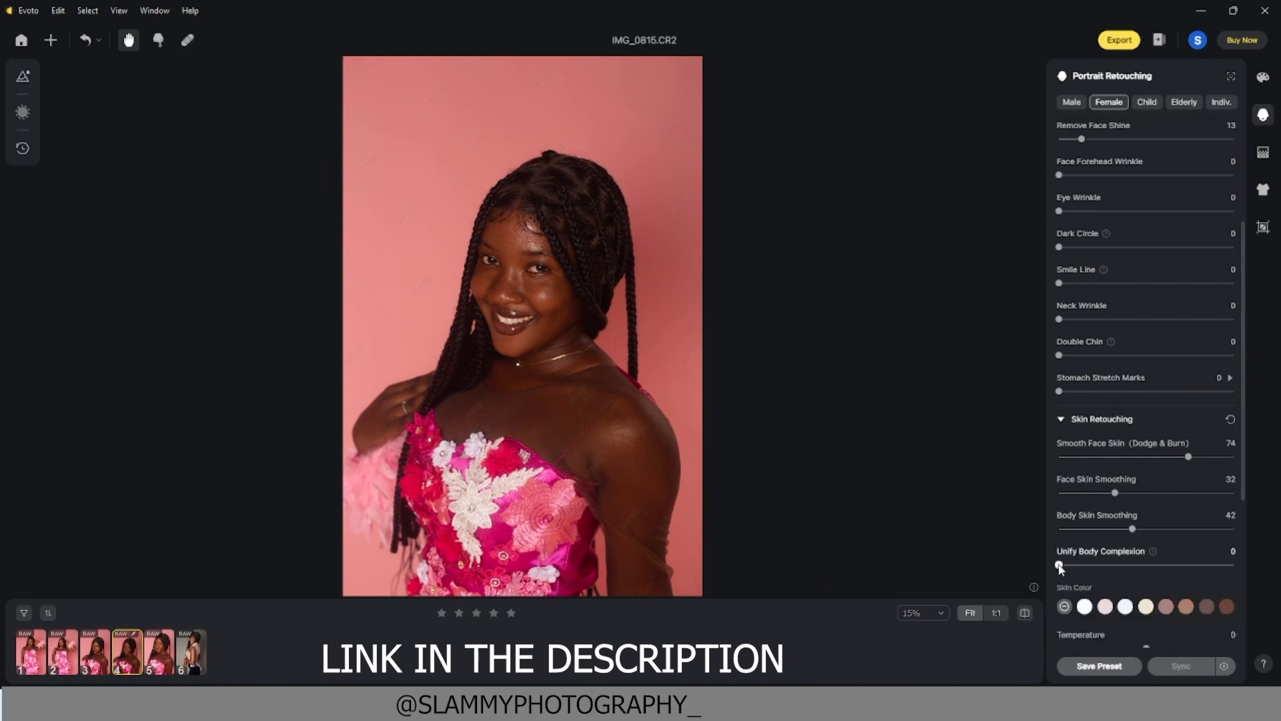
pyautogui.click(1115, 565)
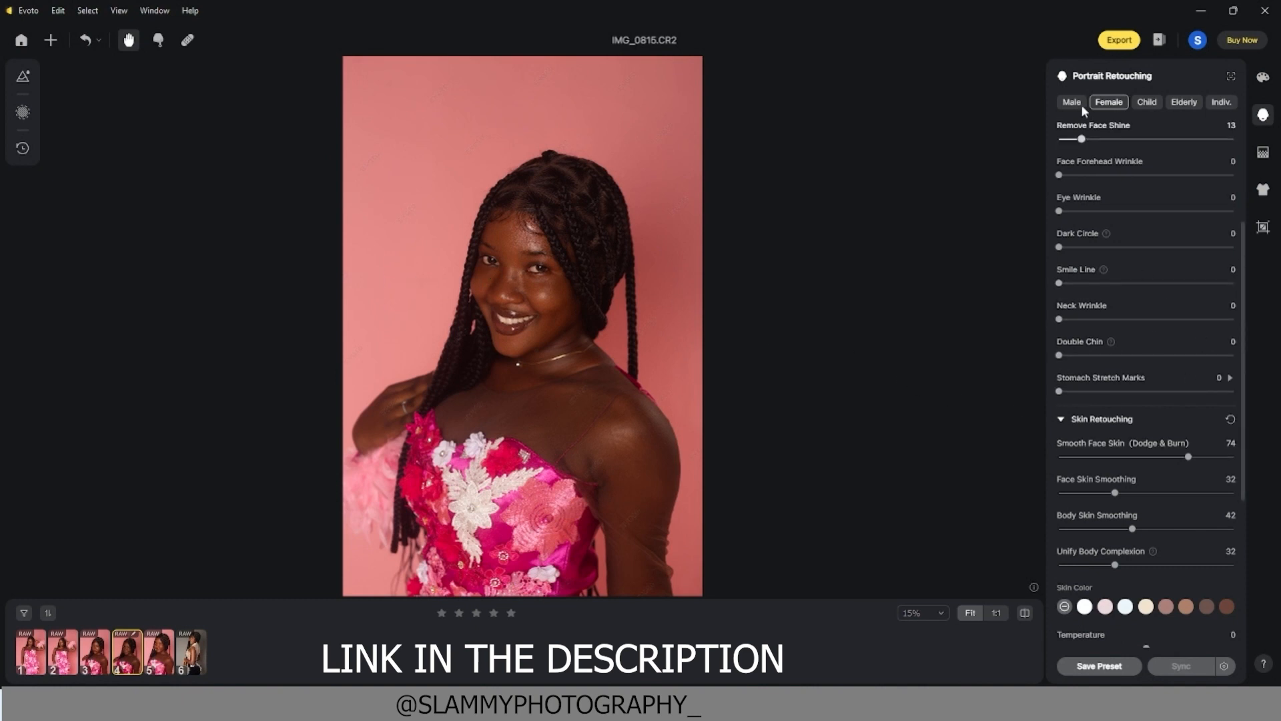
pyautogui.scroll(3, 1081, 265)
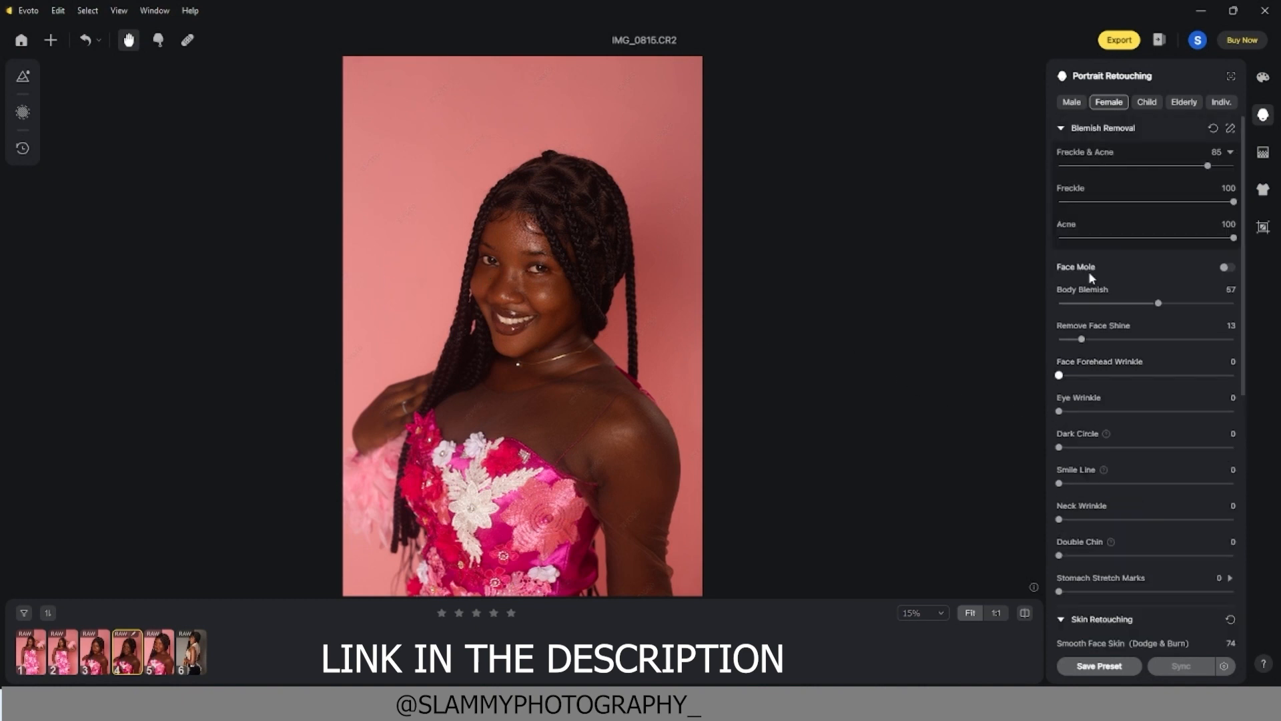
# - Set the woman's eye Brightness to 42 in the Female portrait retouching and check her face up close
pyautogui.click(1060, 128)
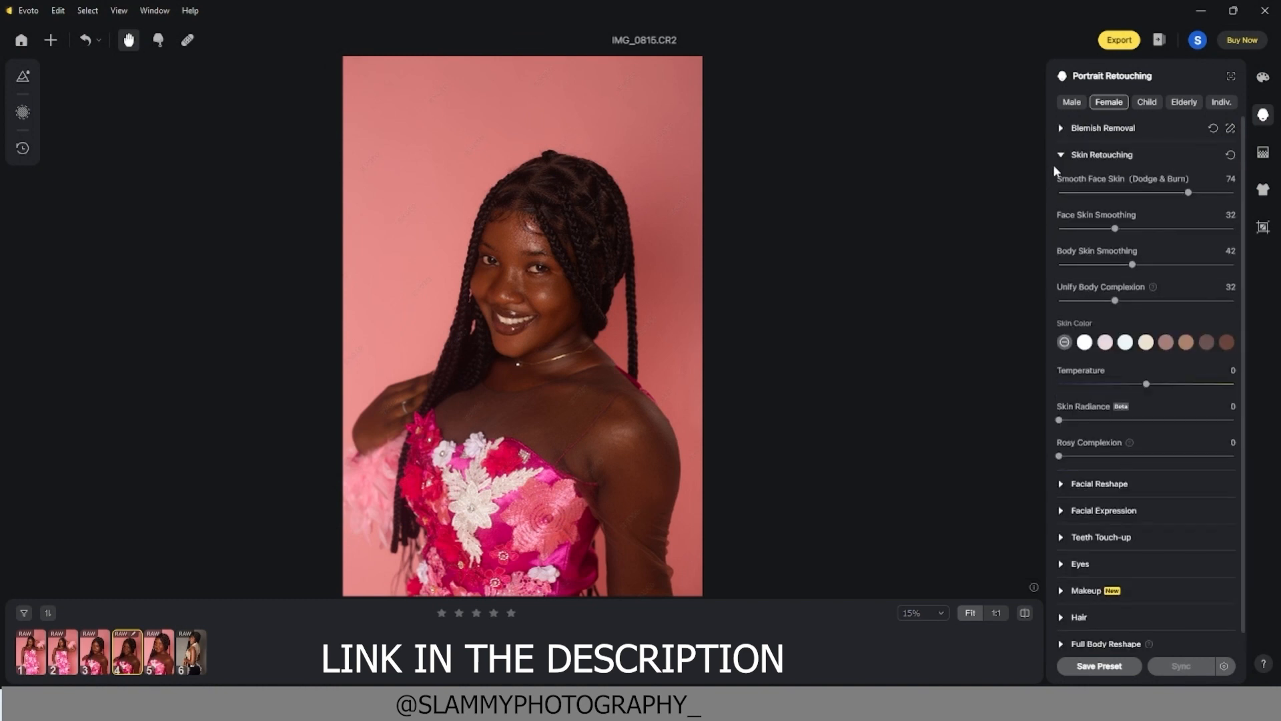
pyautogui.click(1060, 158)
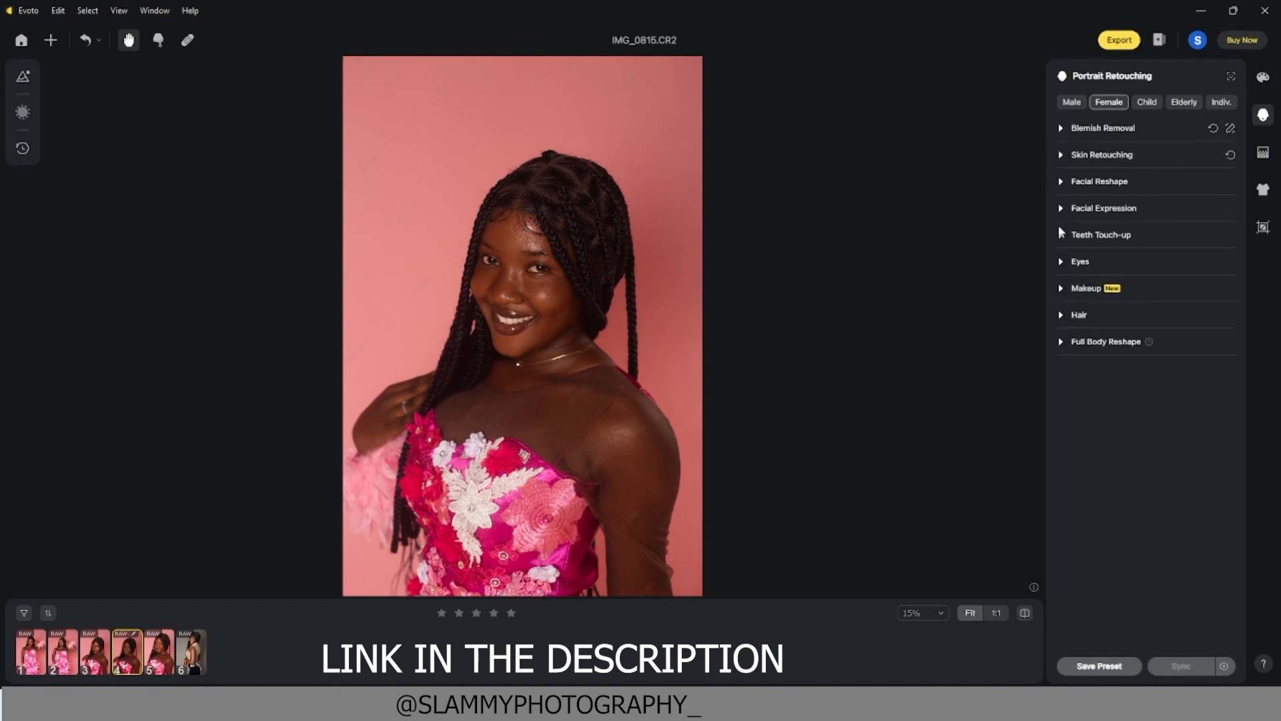
pyautogui.click(1060, 263)
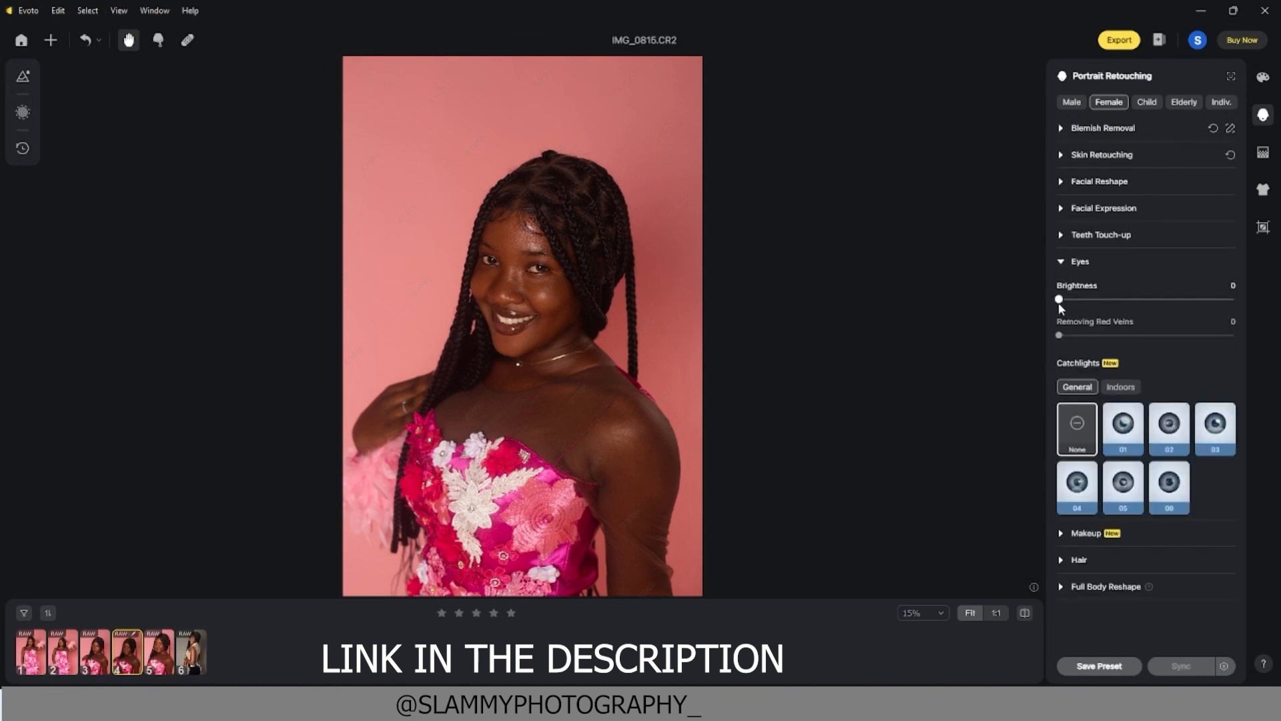
pyautogui.moveTo(1059, 299); pyautogui.dragTo(1133, 299)
pyautogui.scroll(3, 506, 218)
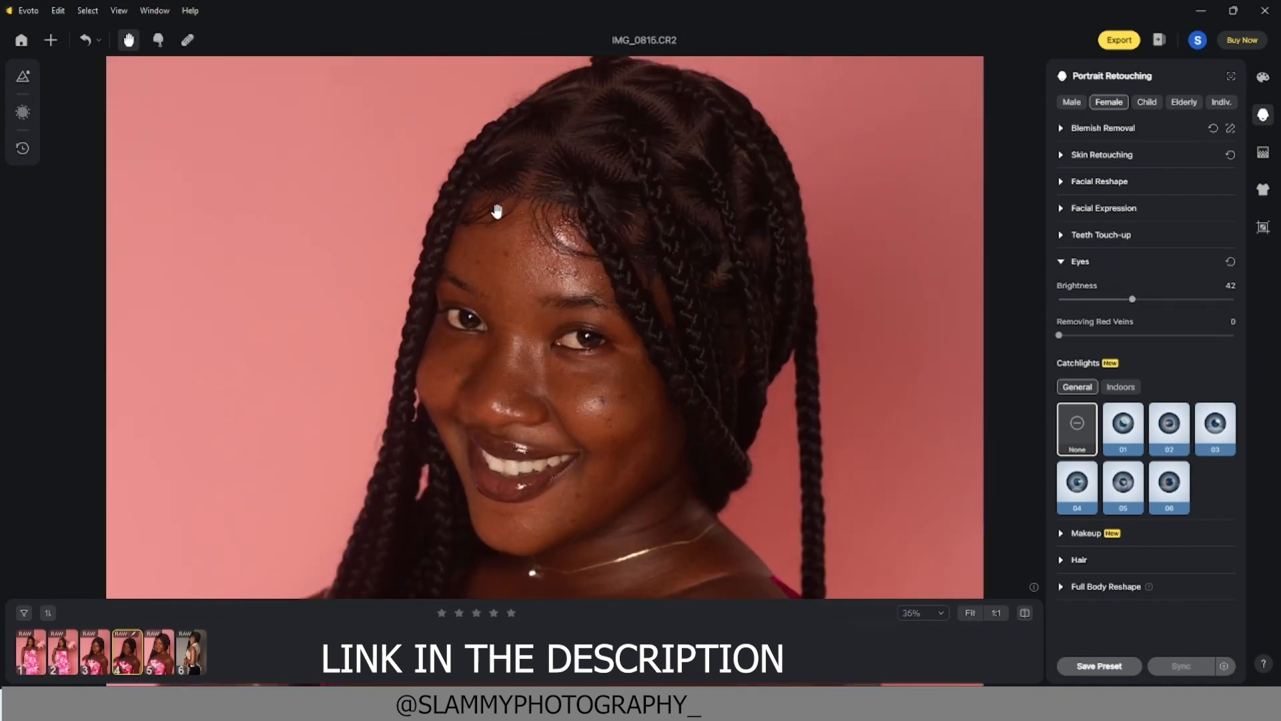
pyautogui.scroll(-4, 510, 254)
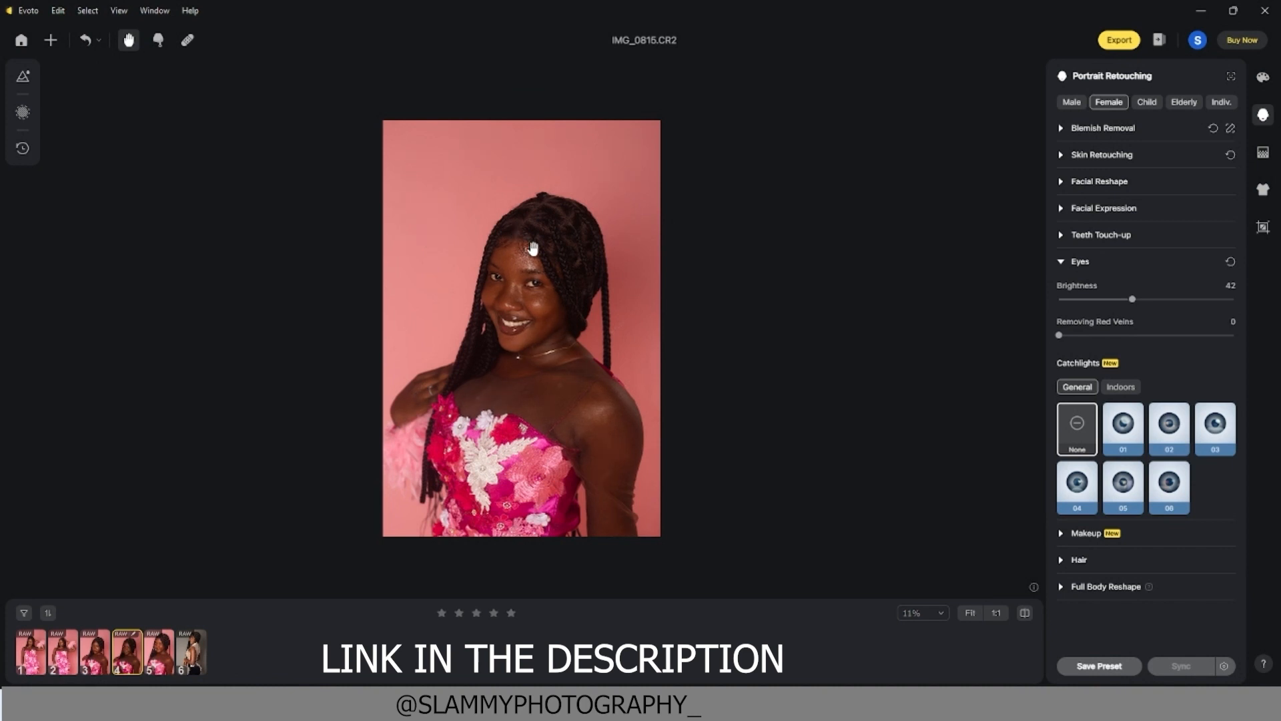
# - Save the current portrait retouching as a preset named "pink R" in the portrait group with preset type Portrait
pyautogui.click(1097, 666)
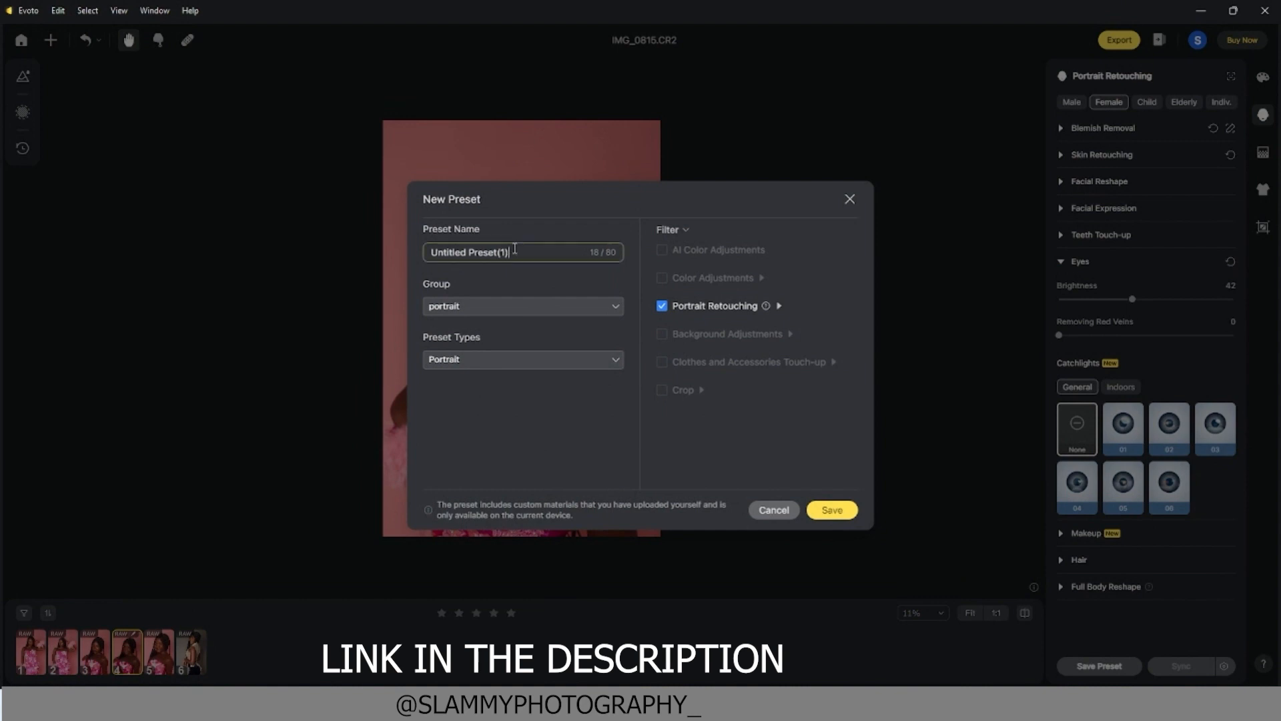
pyautogui.moveTo(509, 253); pyautogui.dragTo(398, 254)
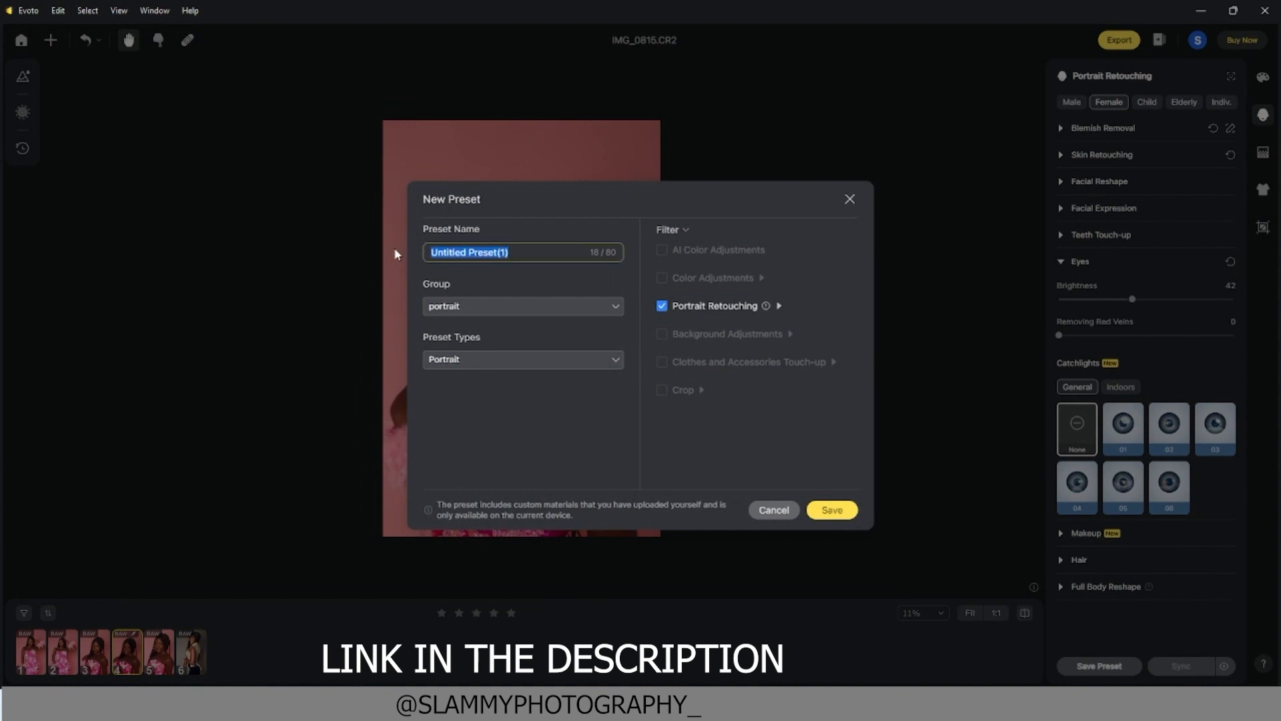
pyautogui.write('pink R')
pyautogui.click(459, 308)
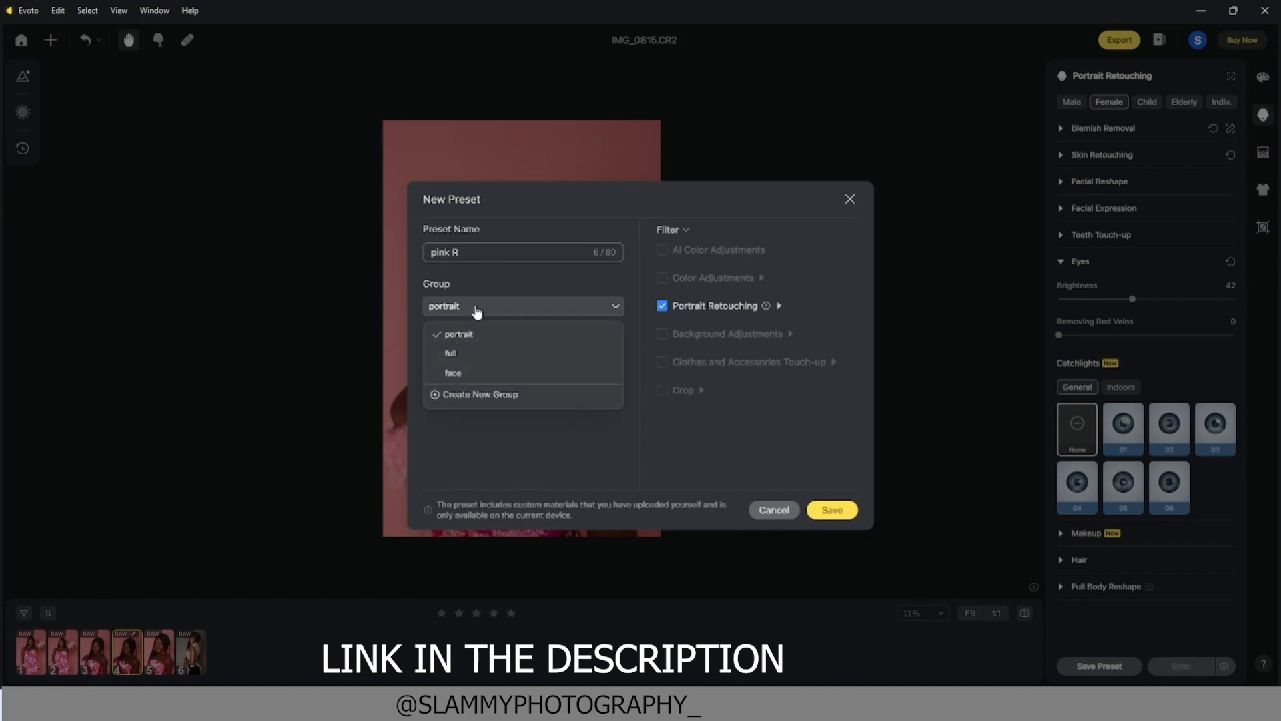
pyautogui.click(477, 310)
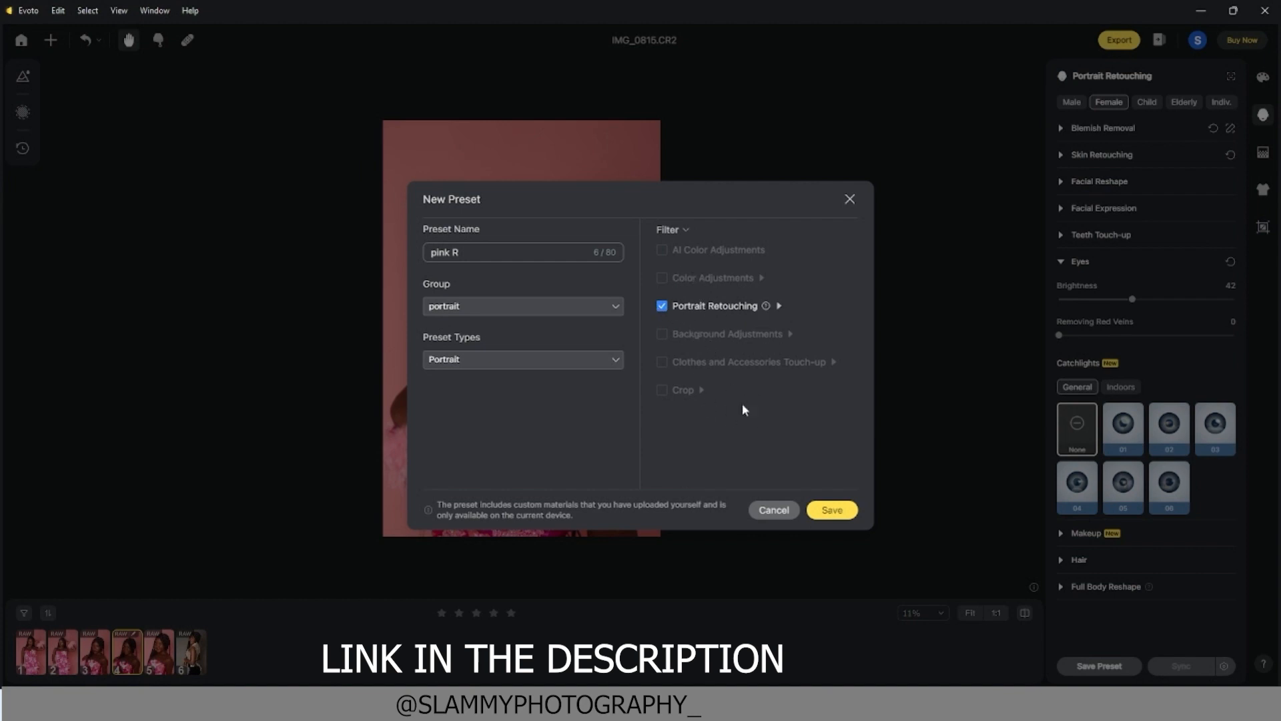
pyautogui.click(832, 511)
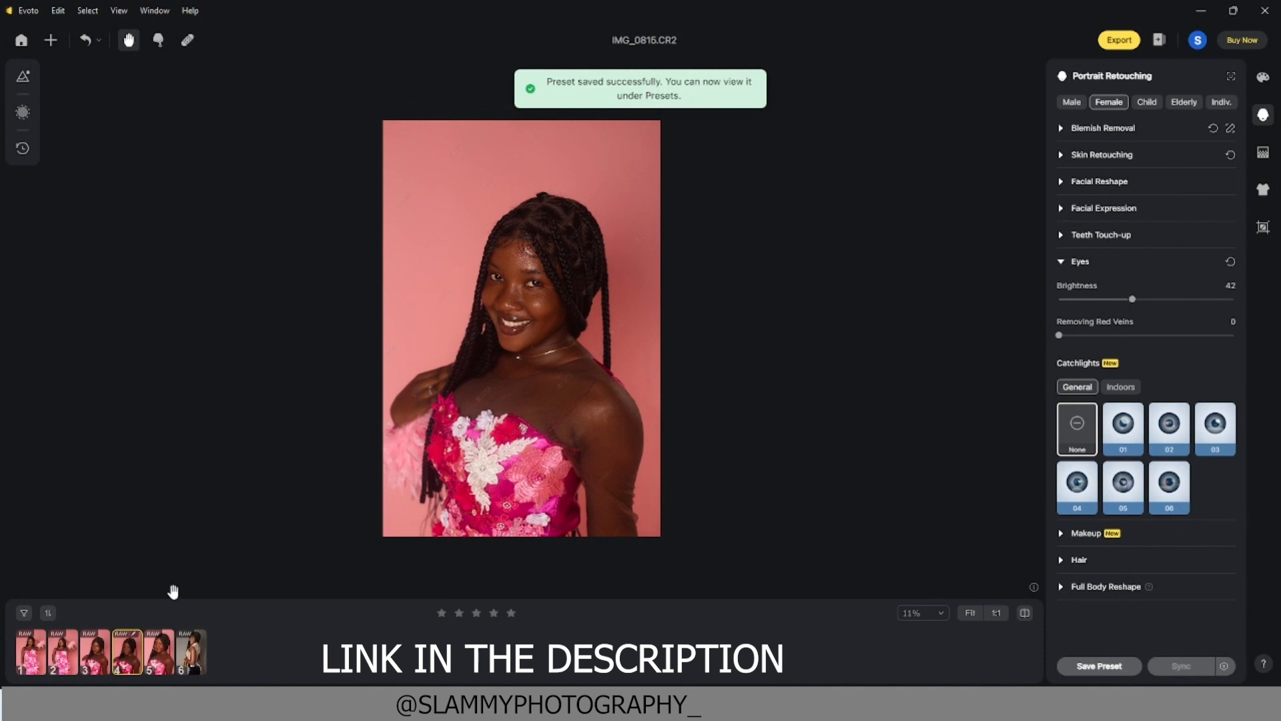
# - Apply the saved "pink R" preset from the portrait group to IMG_0817.CR2
pyautogui.click(154, 660)
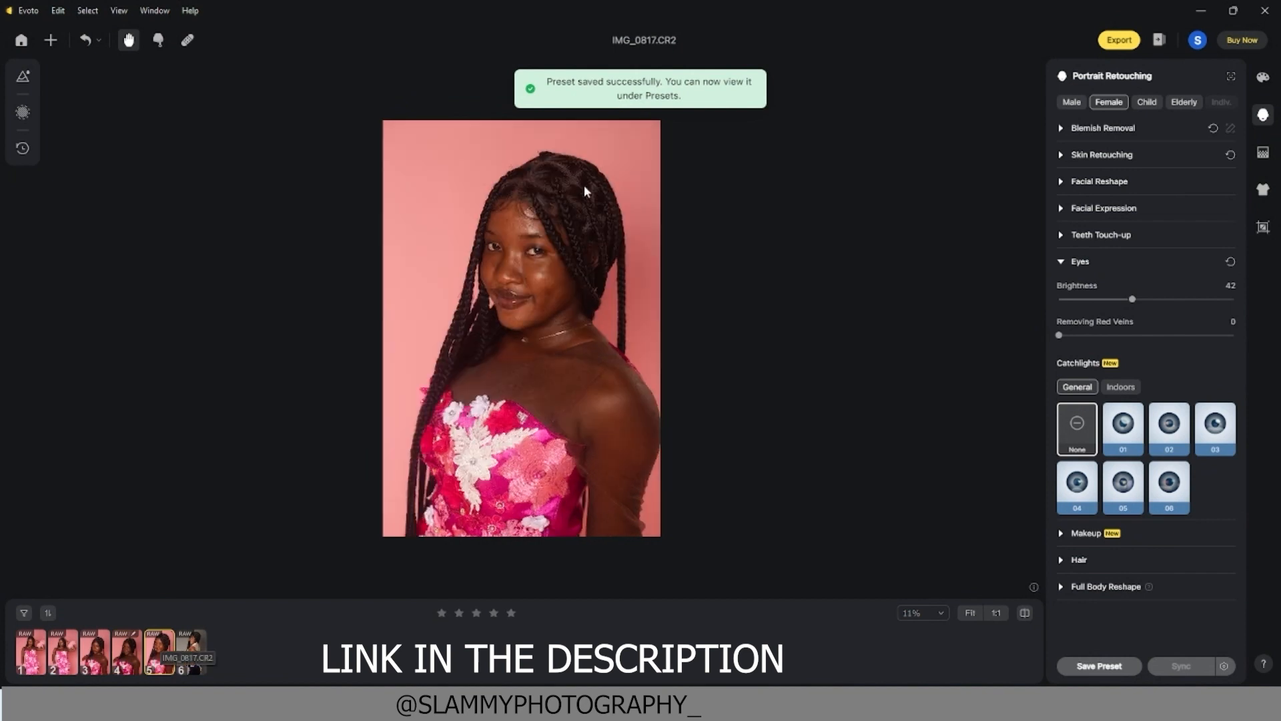
pyautogui.scroll(3, 519, 239)
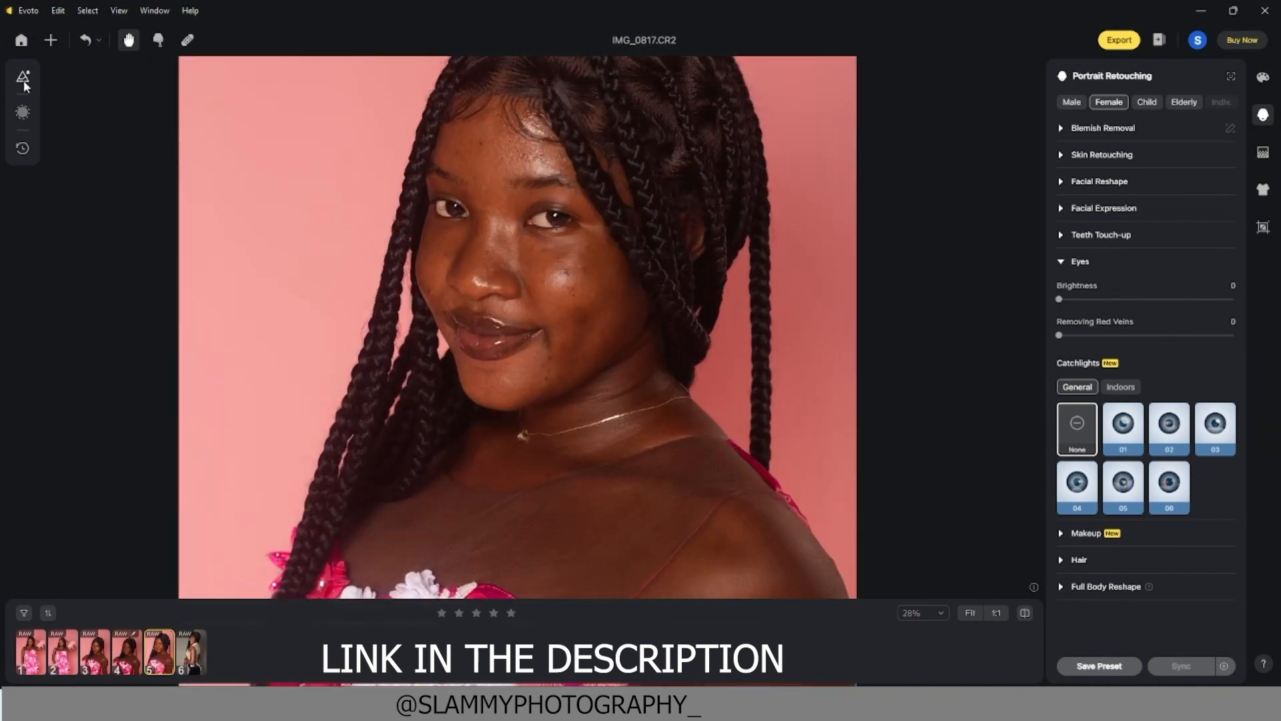
pyautogui.click(23, 77)
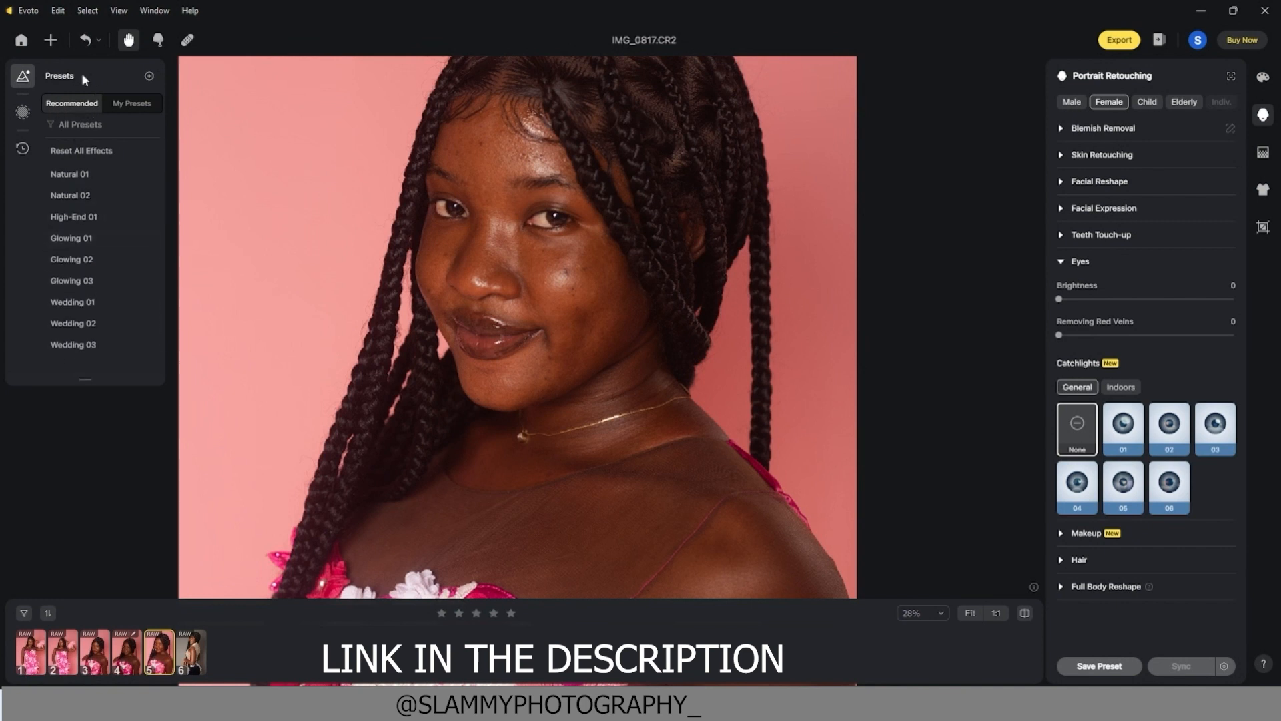
pyautogui.click(120, 106)
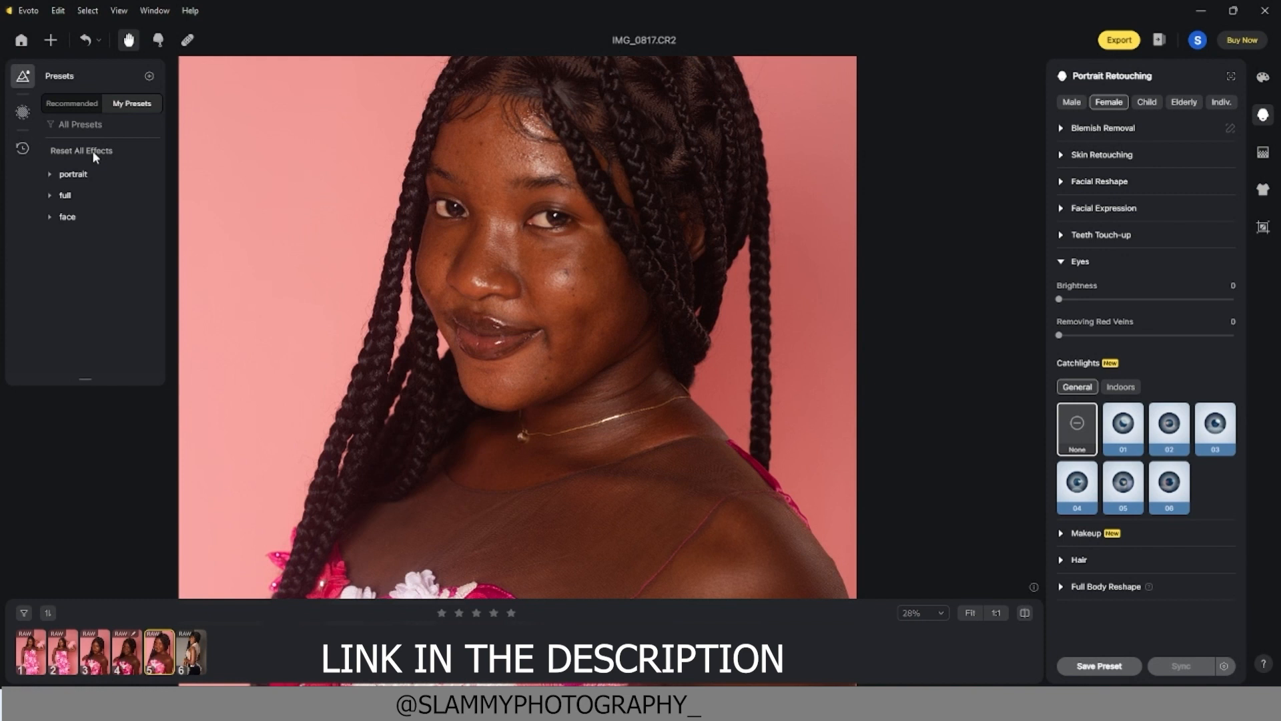
pyautogui.click(70, 177)
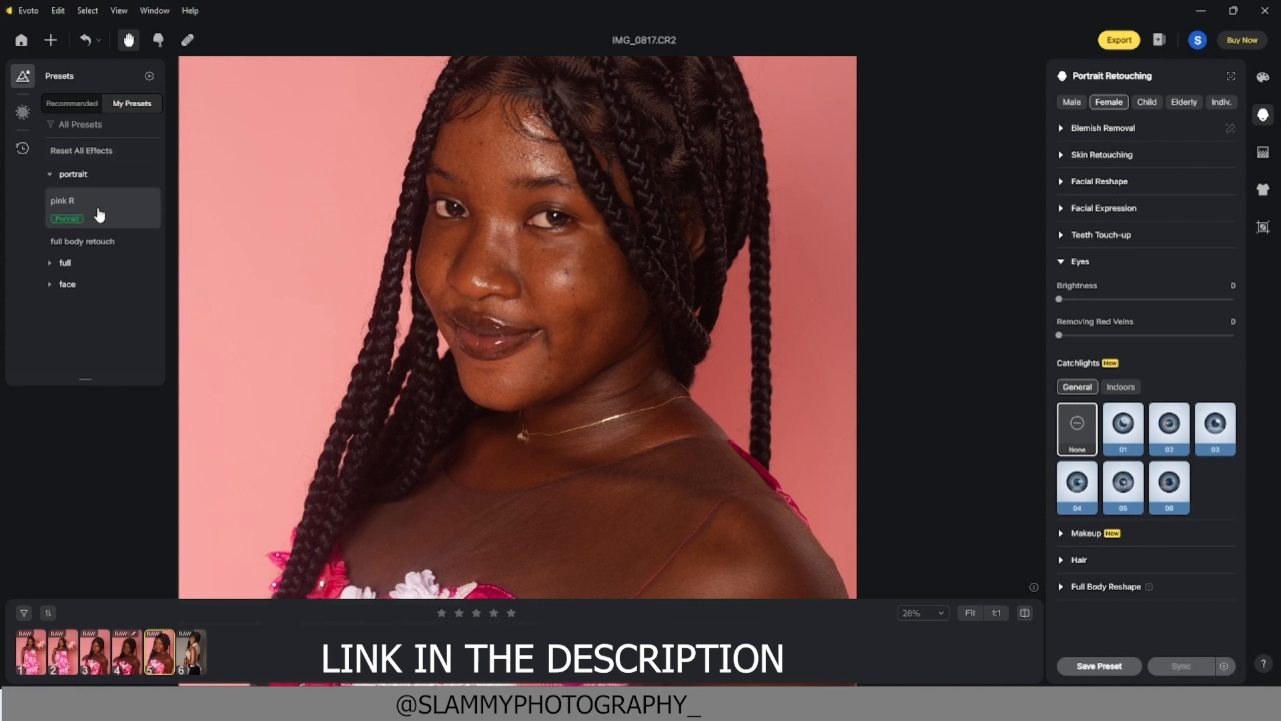
pyautogui.click(99, 214)
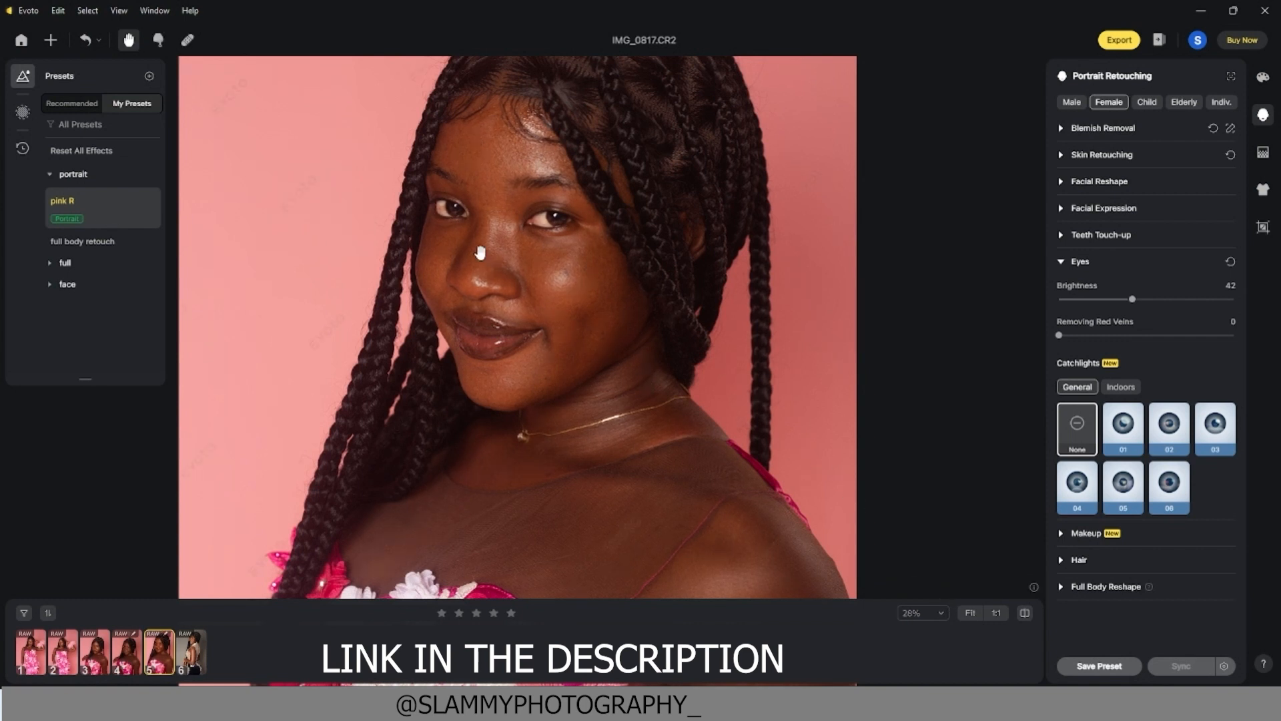
pyautogui.click(490, 147)
# - Sync the adjustments of IMG_0817.CR2 to all six photos, with Portrait Retouching included and Crop excluded in the sync settings
pyautogui.click(30, 654)
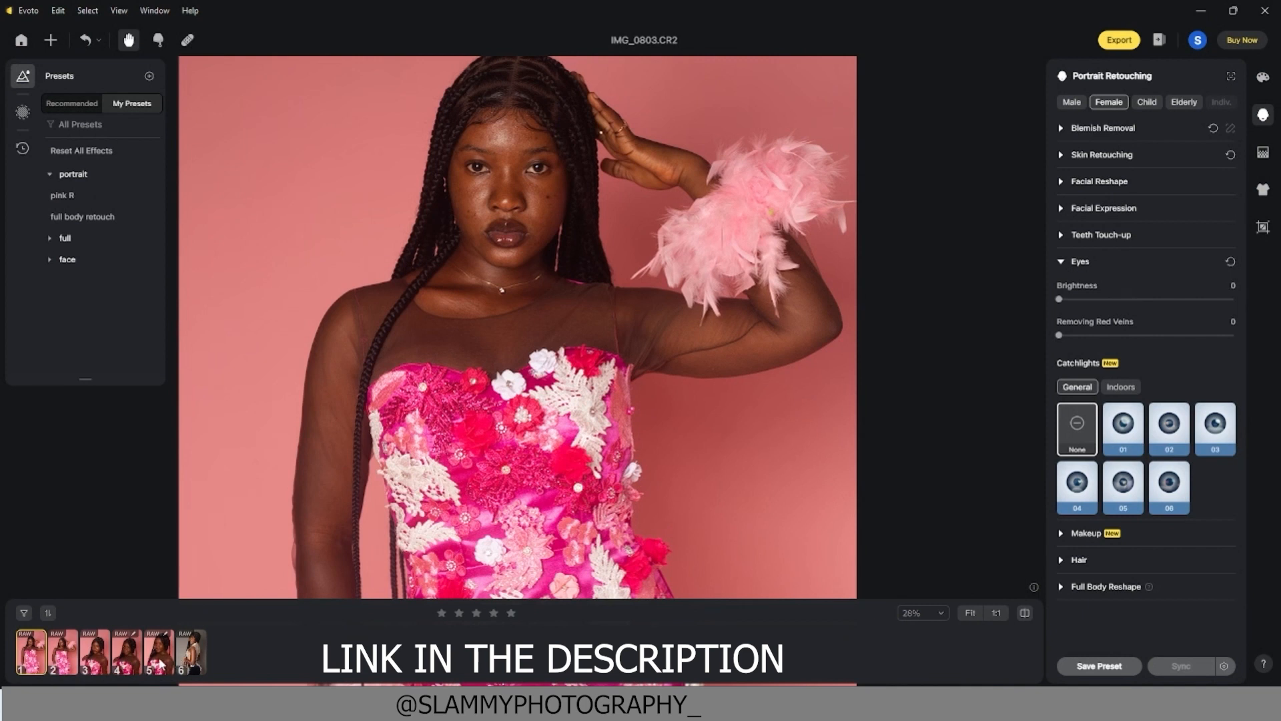
pyautogui.click(160, 663)
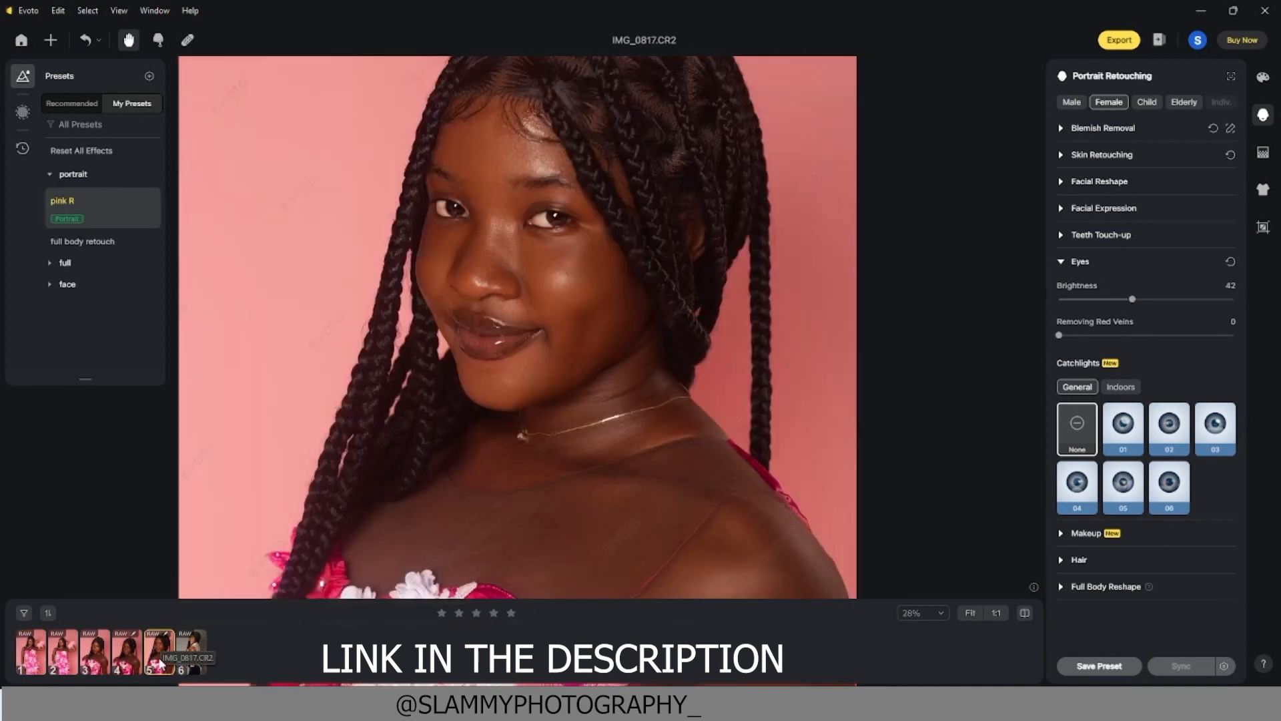
pyautogui.keyDown('ctrl'); pyautogui.click(195, 662); pyautogui.keyUp('ctrl')
pyautogui.keyDown('ctrl'); pyautogui.click(116, 660); pyautogui.keyUp('ctrl')
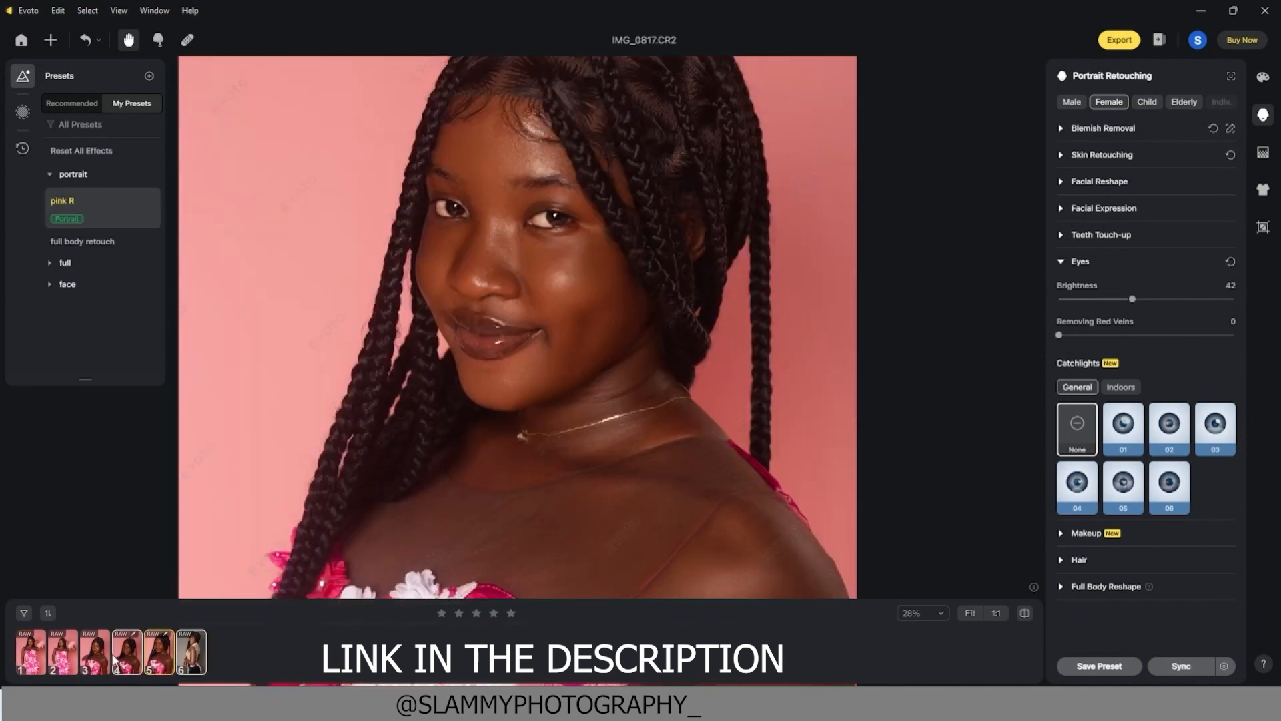
pyautogui.keyDown('ctrl'); pyautogui.click(89, 658); pyautogui.keyUp('ctrl')
pyautogui.keyDown('ctrl'); pyautogui.click(57, 658); pyautogui.keyUp('ctrl')
pyautogui.keyDown('ctrl'); pyautogui.click(25, 661); pyautogui.keyUp('ctrl')
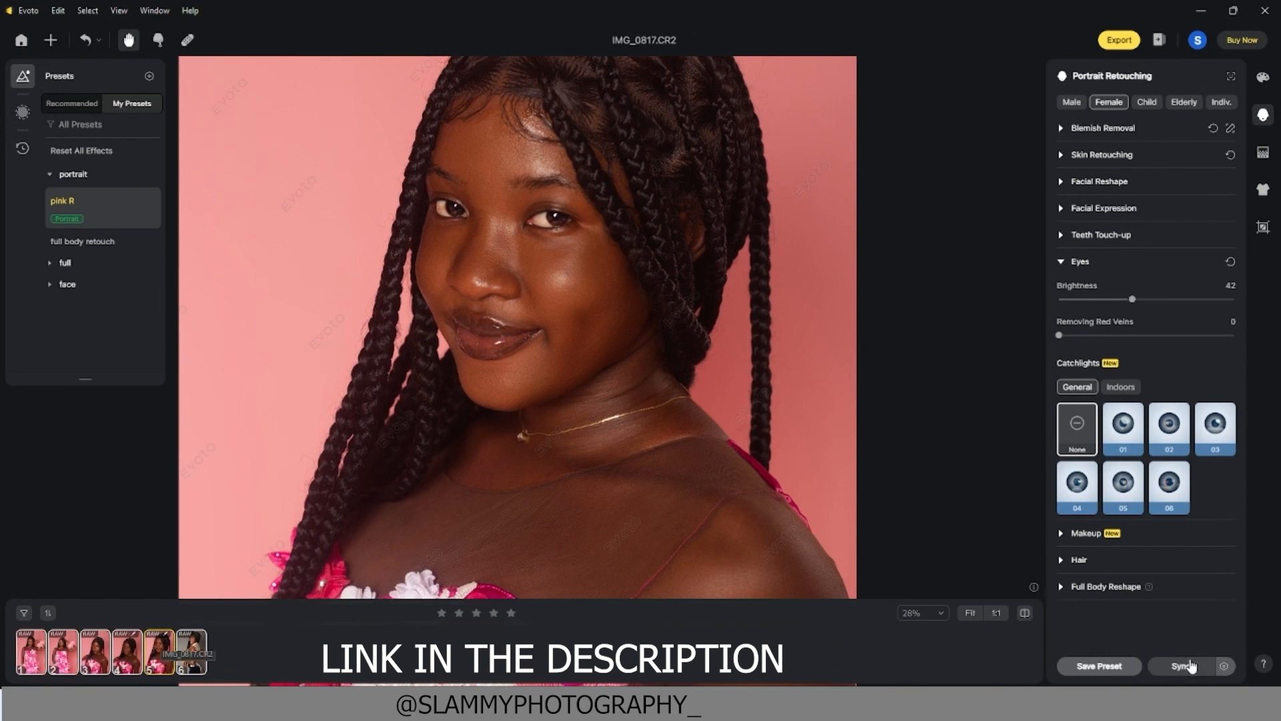
pyautogui.click(1225, 666)
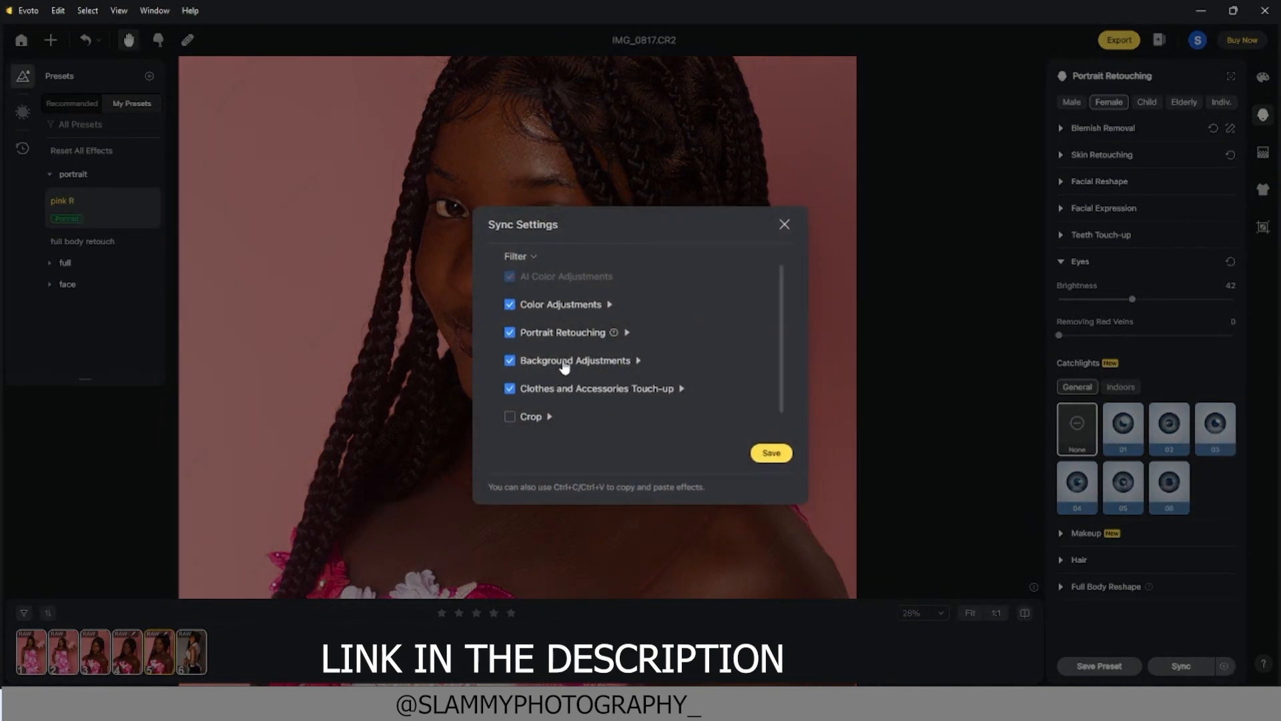
pyautogui.click(772, 454)
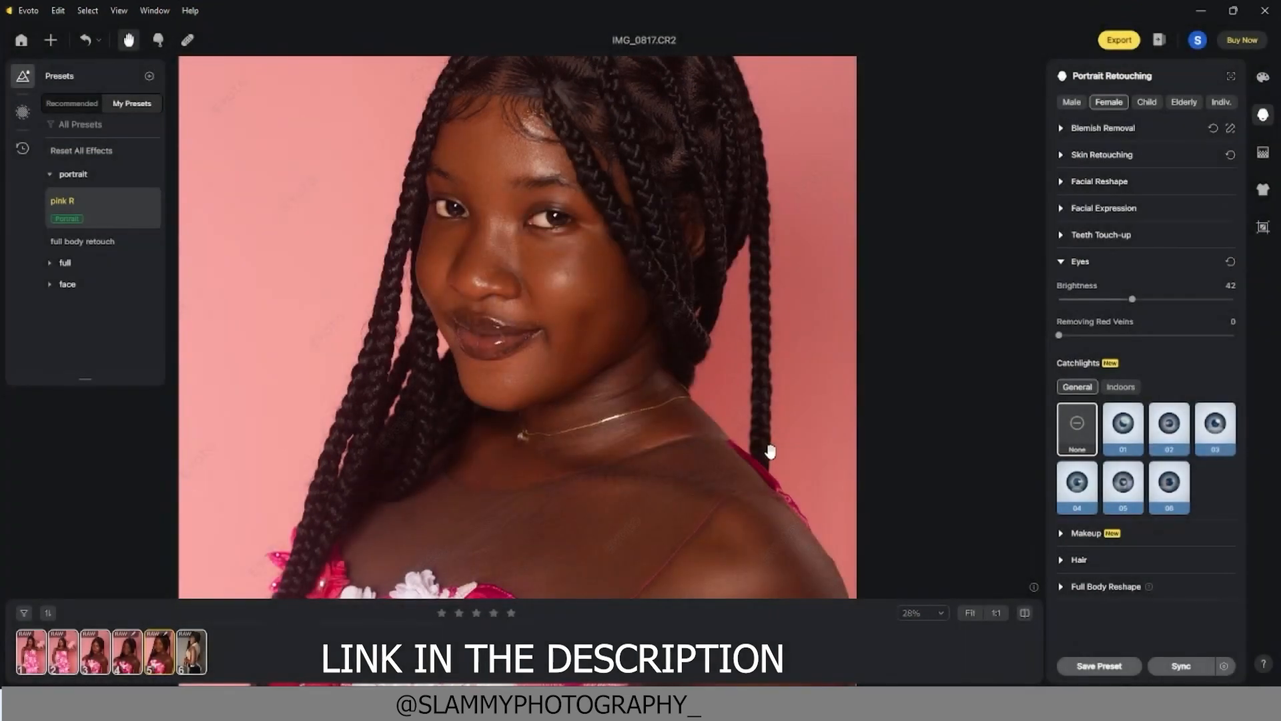
pyautogui.click(1180, 667)
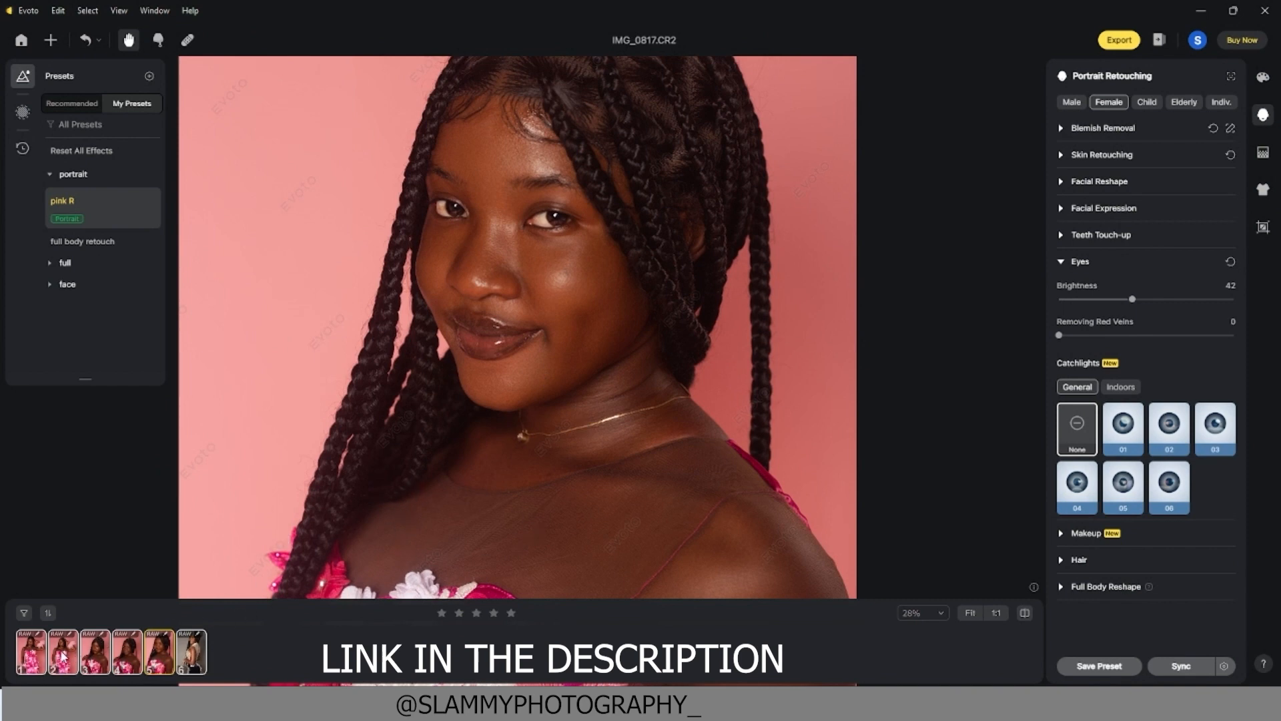
# - Examine the synced retouching on the woman's face and skin in IMG_0803.CR2, IMG_0804.CR2 and IMG_0815.CR2
pyautogui.click(29, 654)
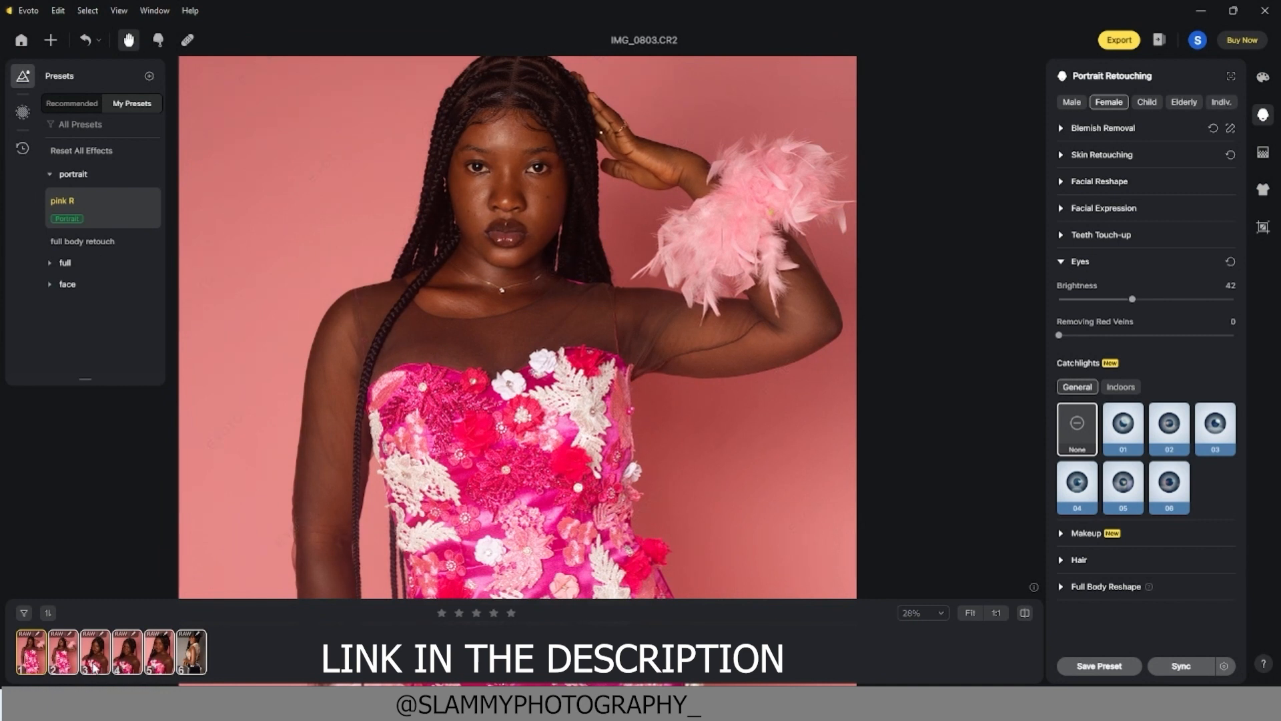
pyautogui.click(67, 663)
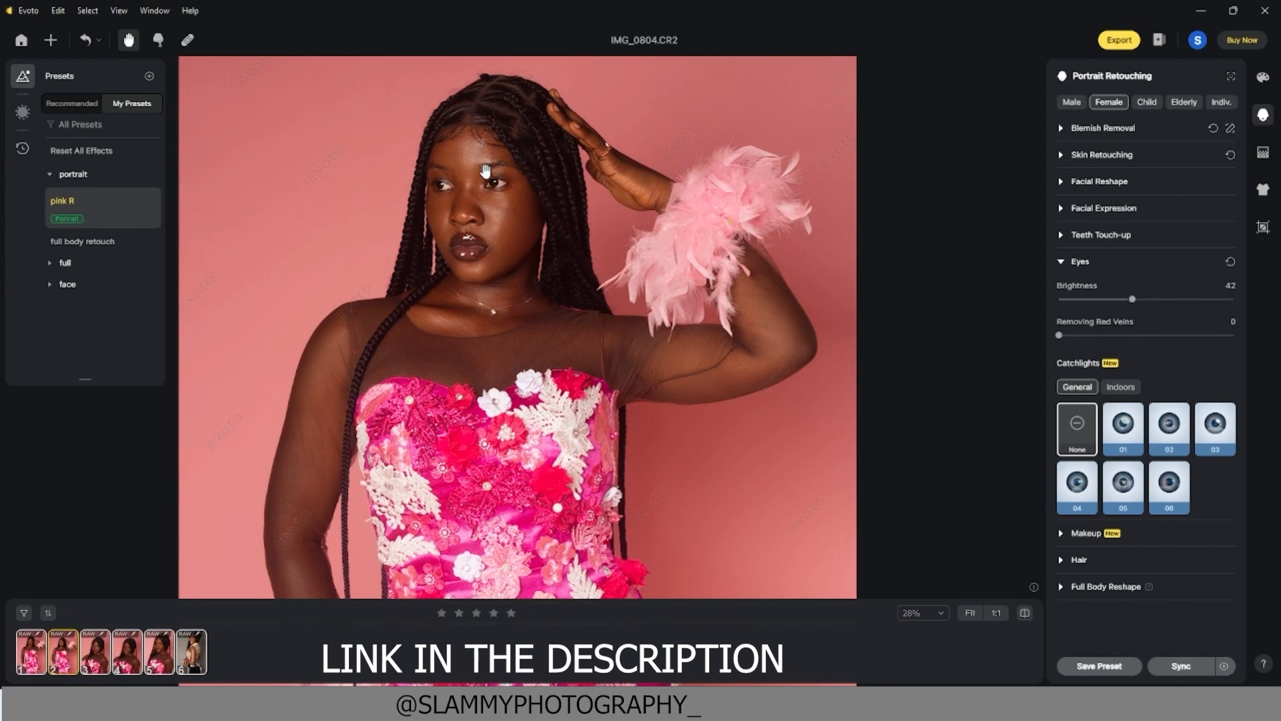
pyautogui.scroll(3, 484, 173)
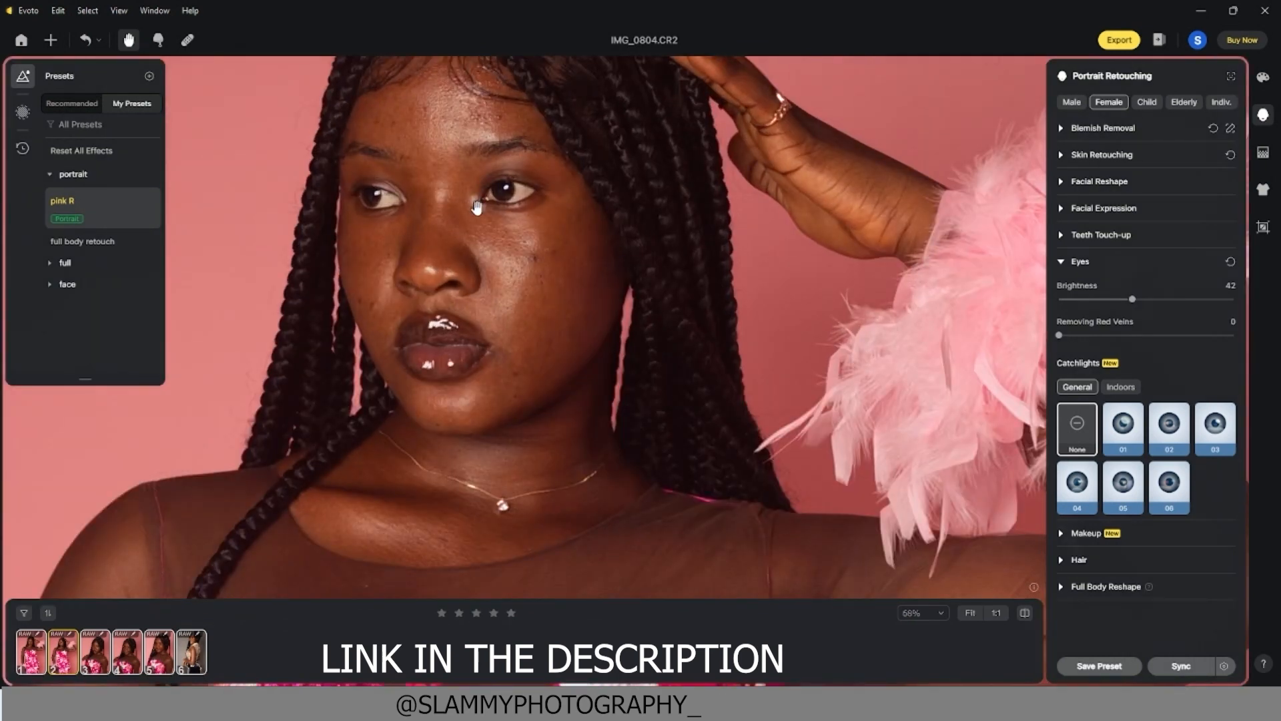
pyautogui.click(128, 651)
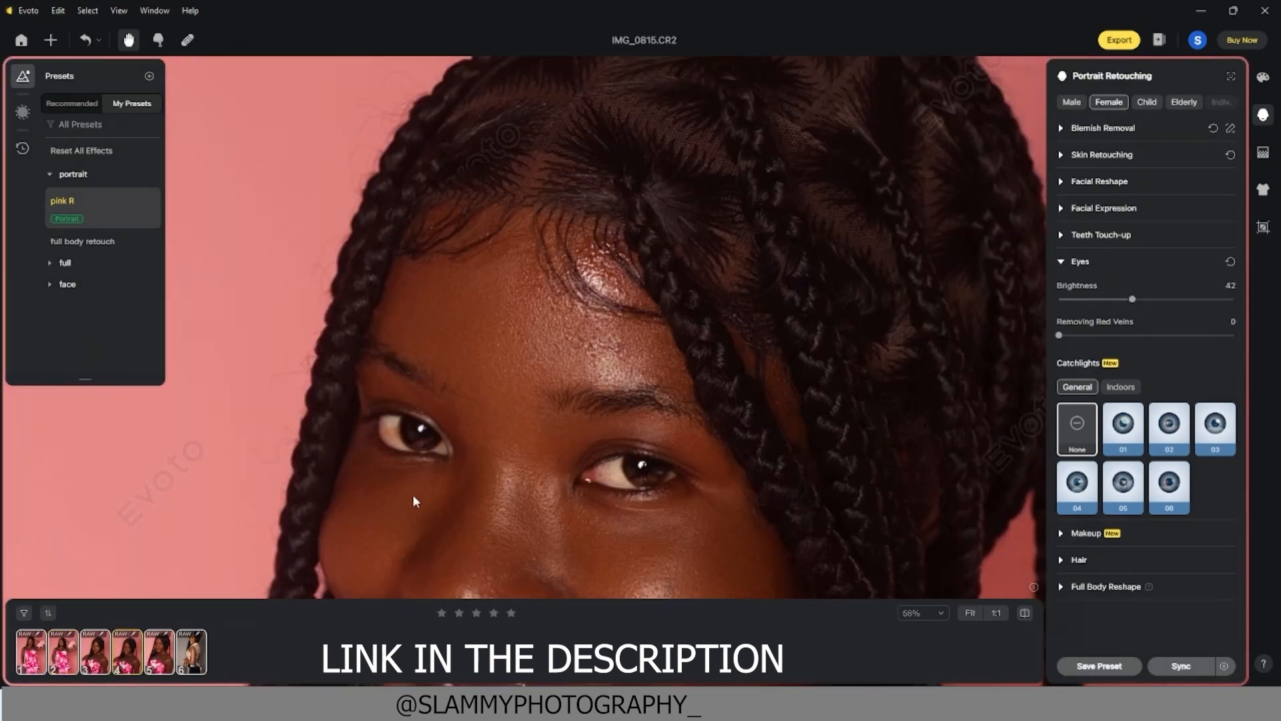
pyautogui.scroll(-5, 487, 434)
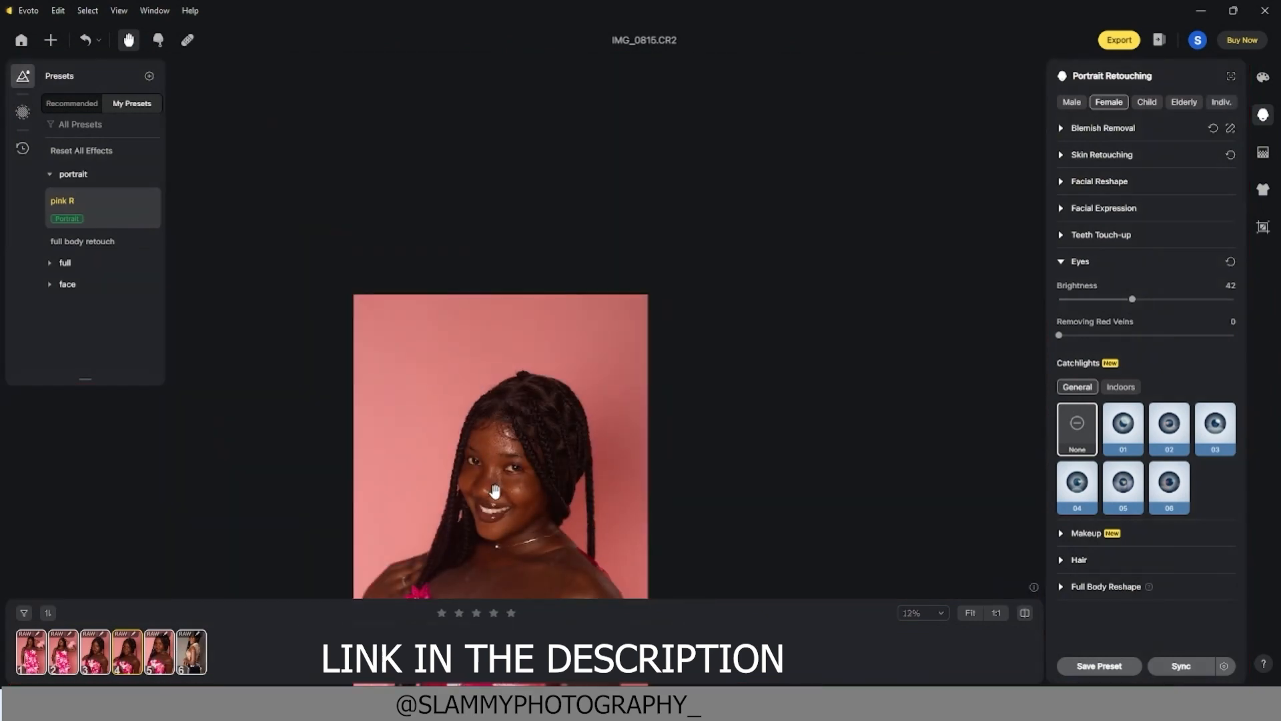
pyautogui.scroll(5, 497, 487)
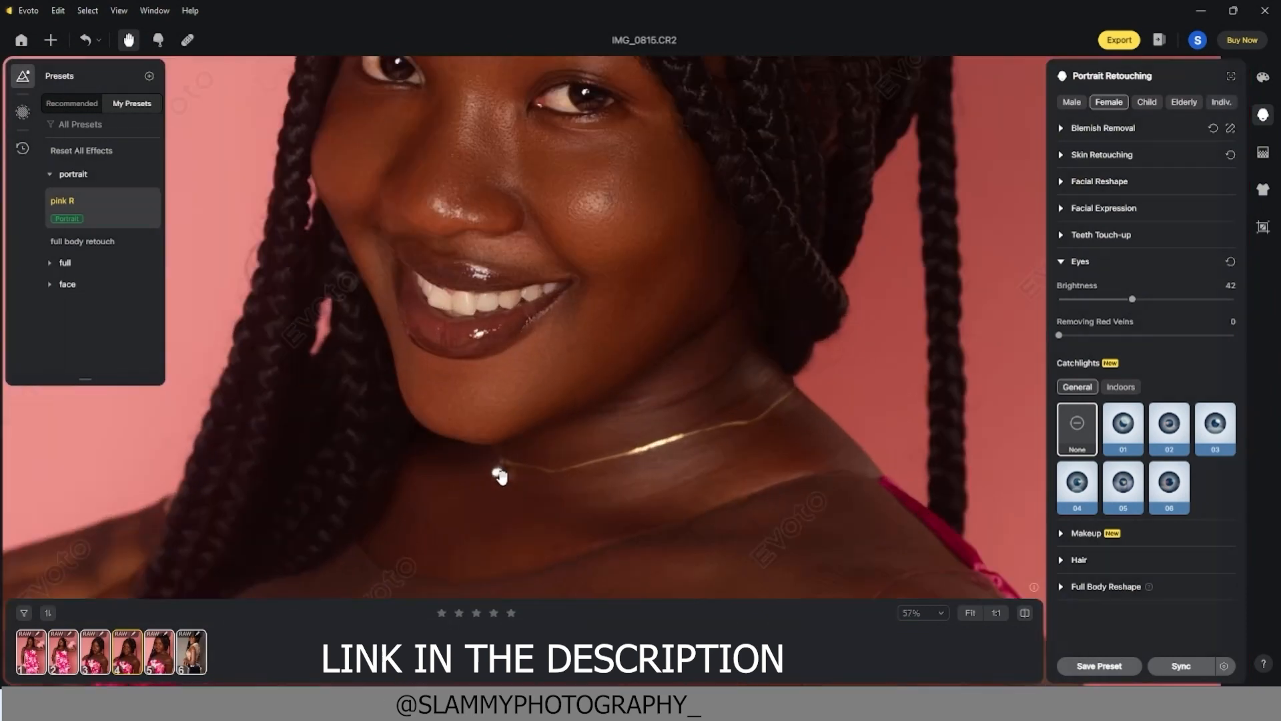
pyautogui.scroll(3, 500, 476)
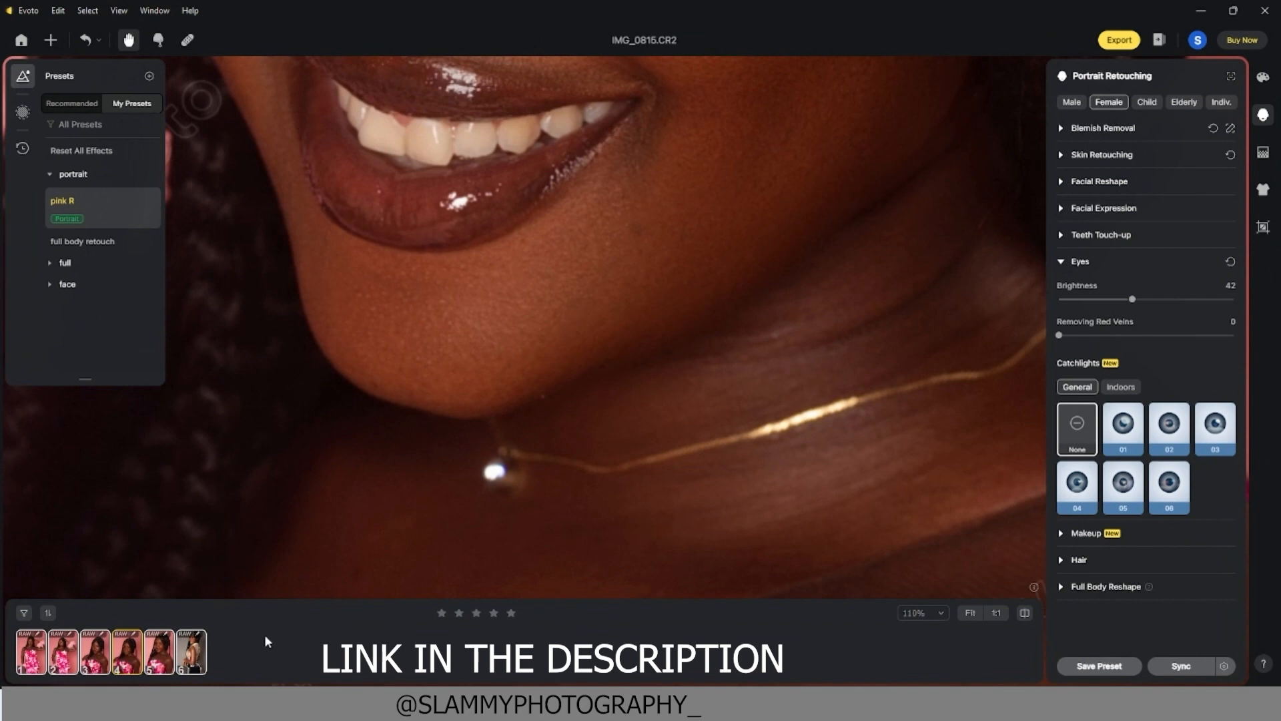
# - Inspect the woman's arm and face up close in IMG_0831.CR2, then return to the pink-backdrop photos
pyautogui.click(193, 652)
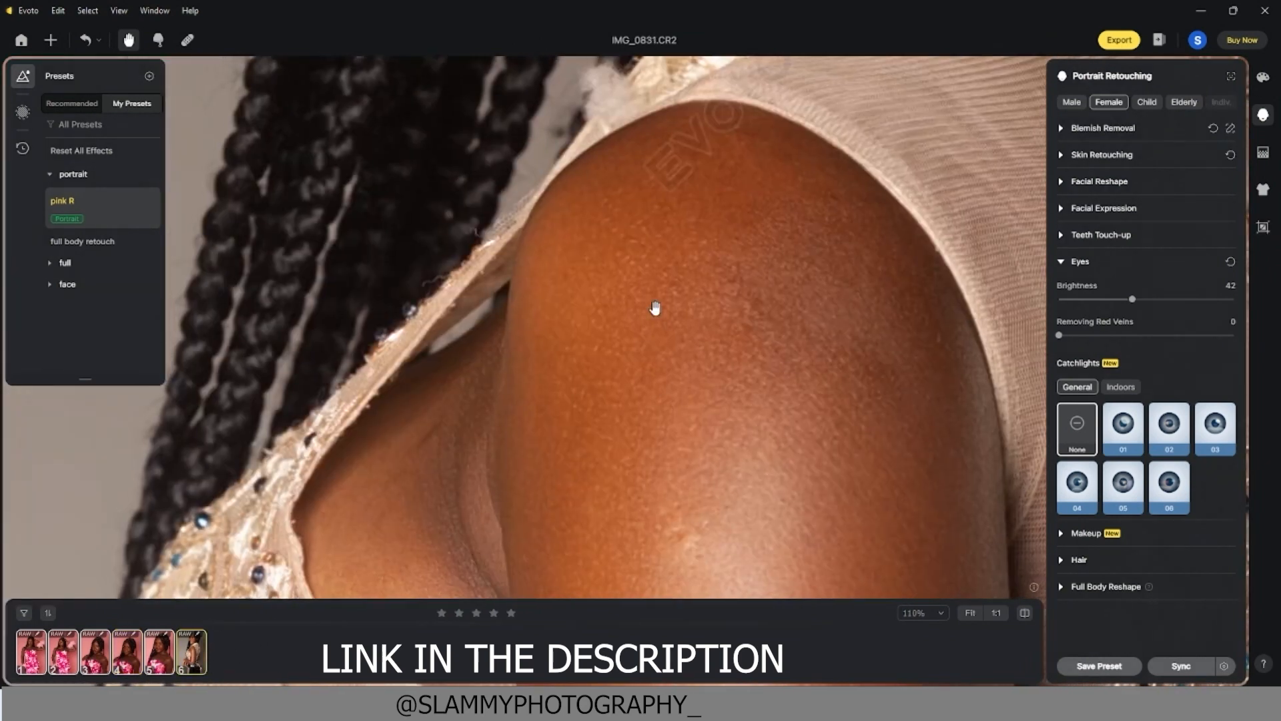
pyautogui.moveTo(655, 308); pyautogui.dragTo(657, 668)
pyautogui.moveTo(686, 340); pyautogui.dragTo(634, 581)
pyautogui.moveTo(646, 357); pyautogui.dragTo(646, 578)
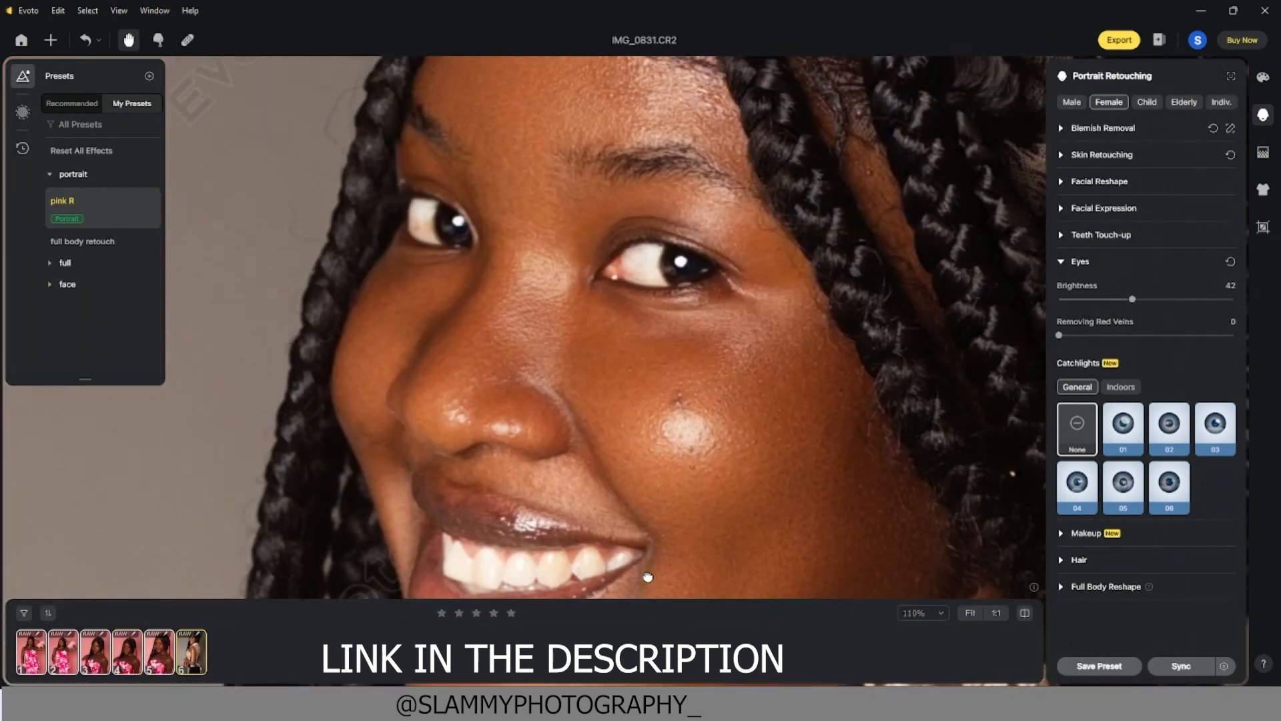
pyautogui.scroll(-5, 604, 360)
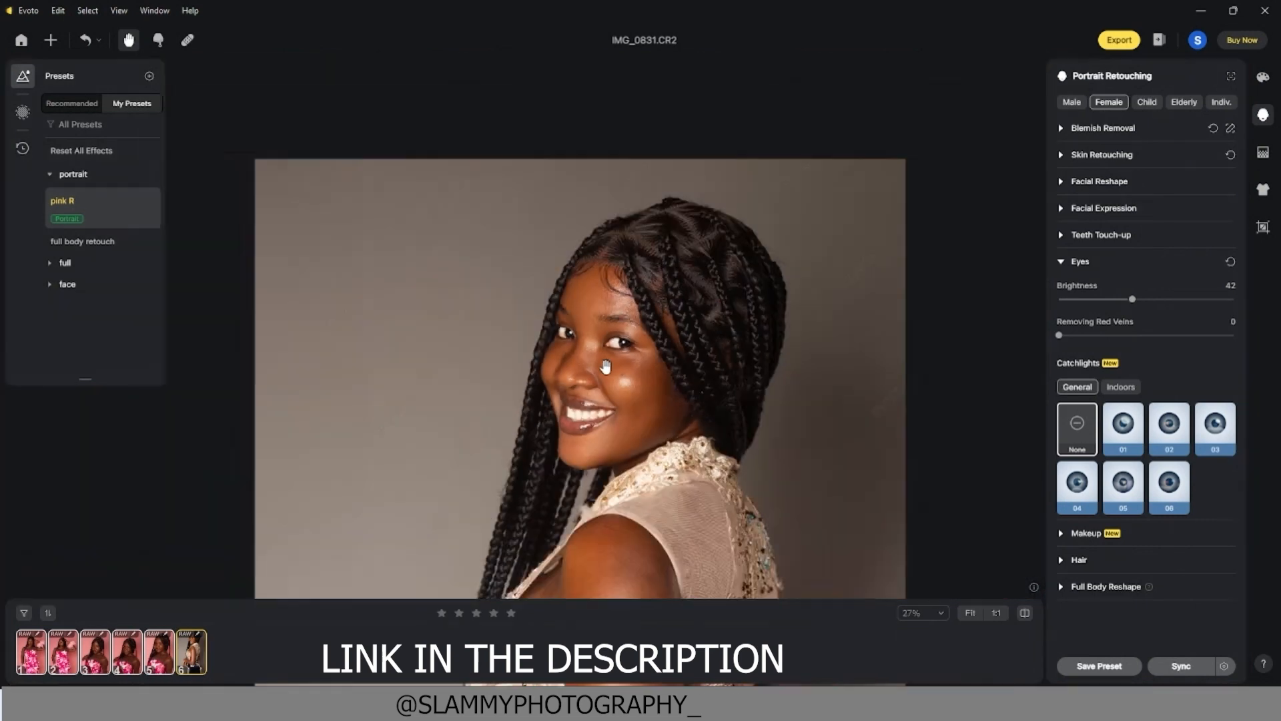
pyautogui.scroll(-2, 552, 425)
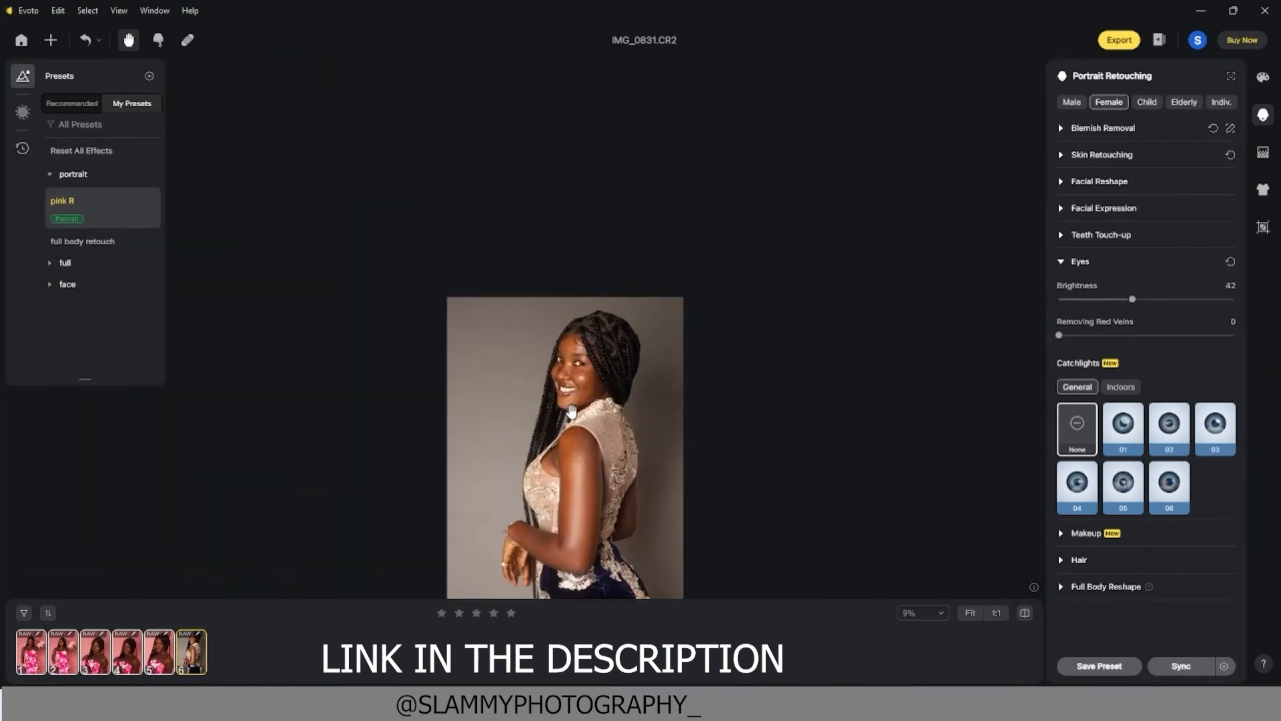
pyautogui.click(126, 657)
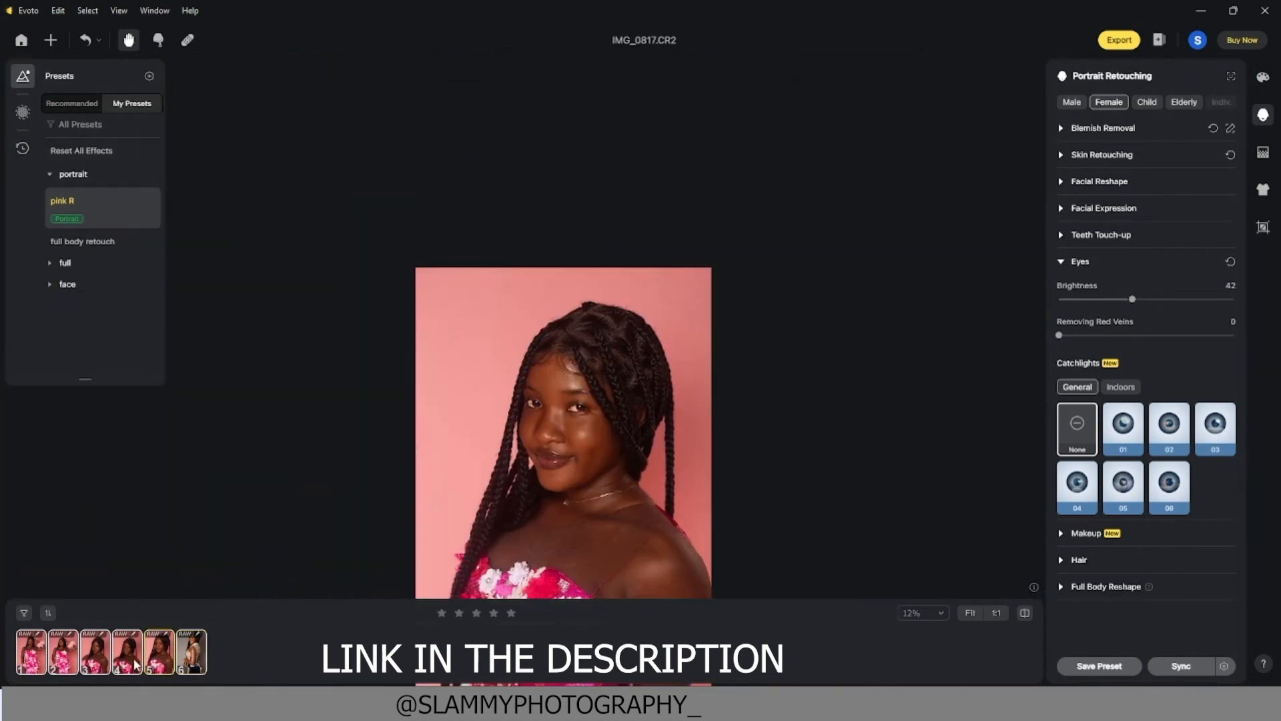
# - Examine the synced retouching in IMG_0804.CR2, IMG_0817.CR2 and IMG_0815.CR2, including a close look at the face and shoulder in IMG_0817.CR2
pyautogui.click(64, 662)
pyautogui.scroll(-2, 565, 406)
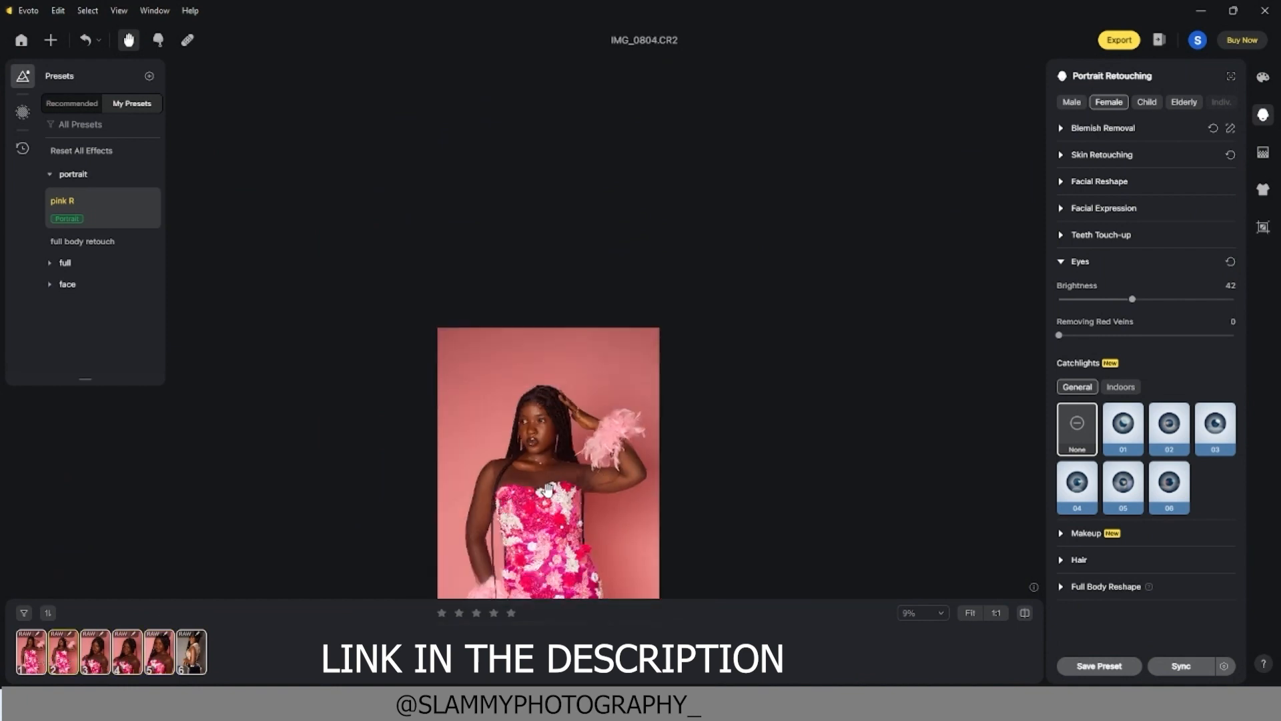
pyautogui.scroll(2, 565, 407)
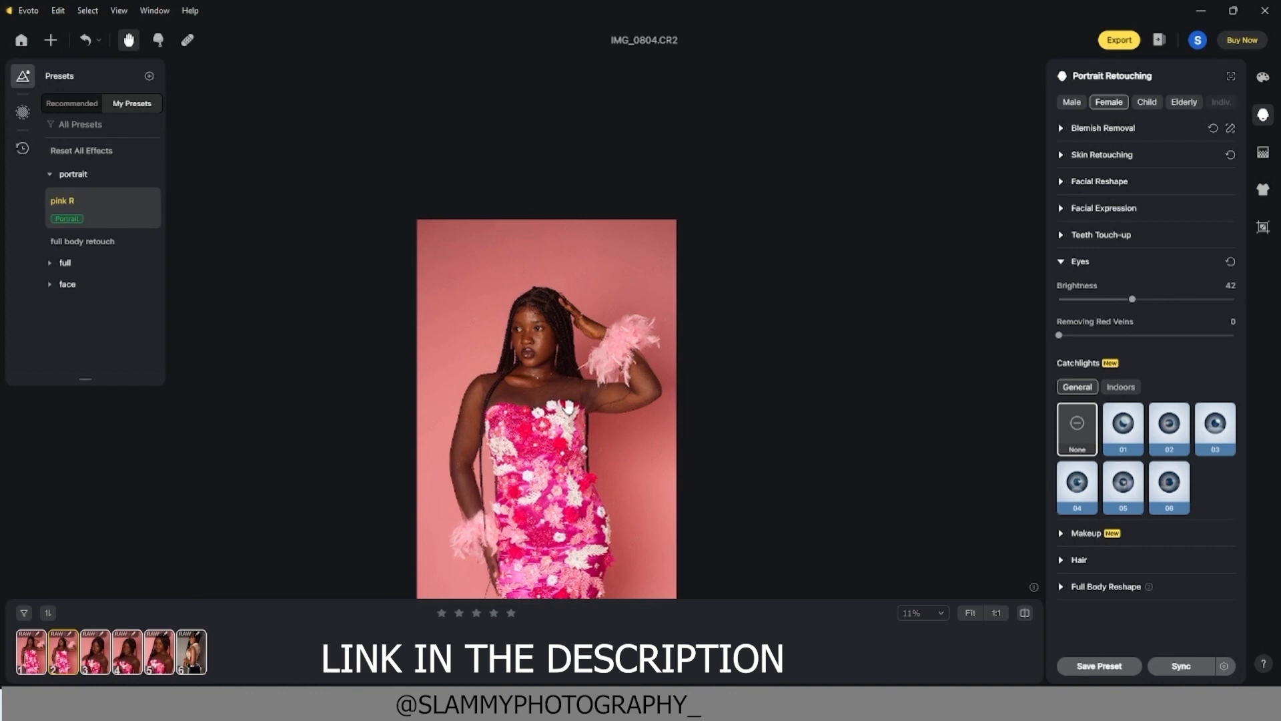
pyautogui.click(152, 661)
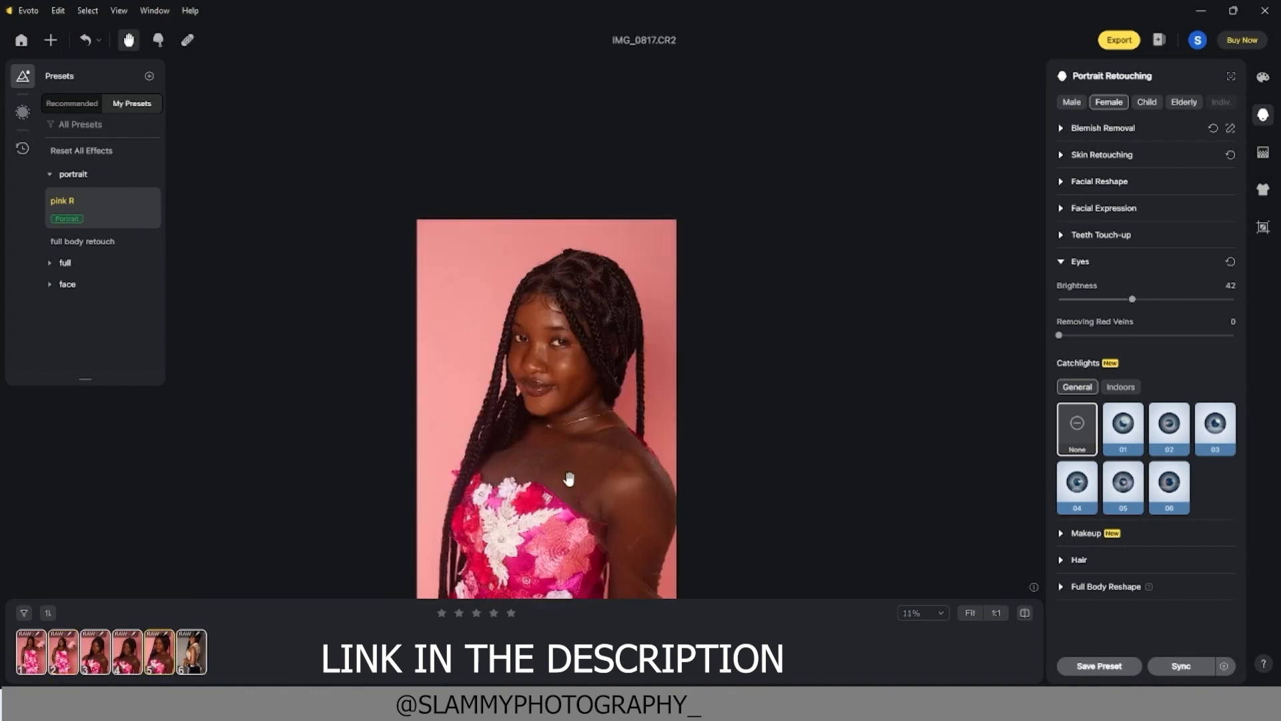
pyautogui.moveTo(569, 478); pyautogui.dragTo(580, 423)
pyautogui.scroll(4, 579, 423)
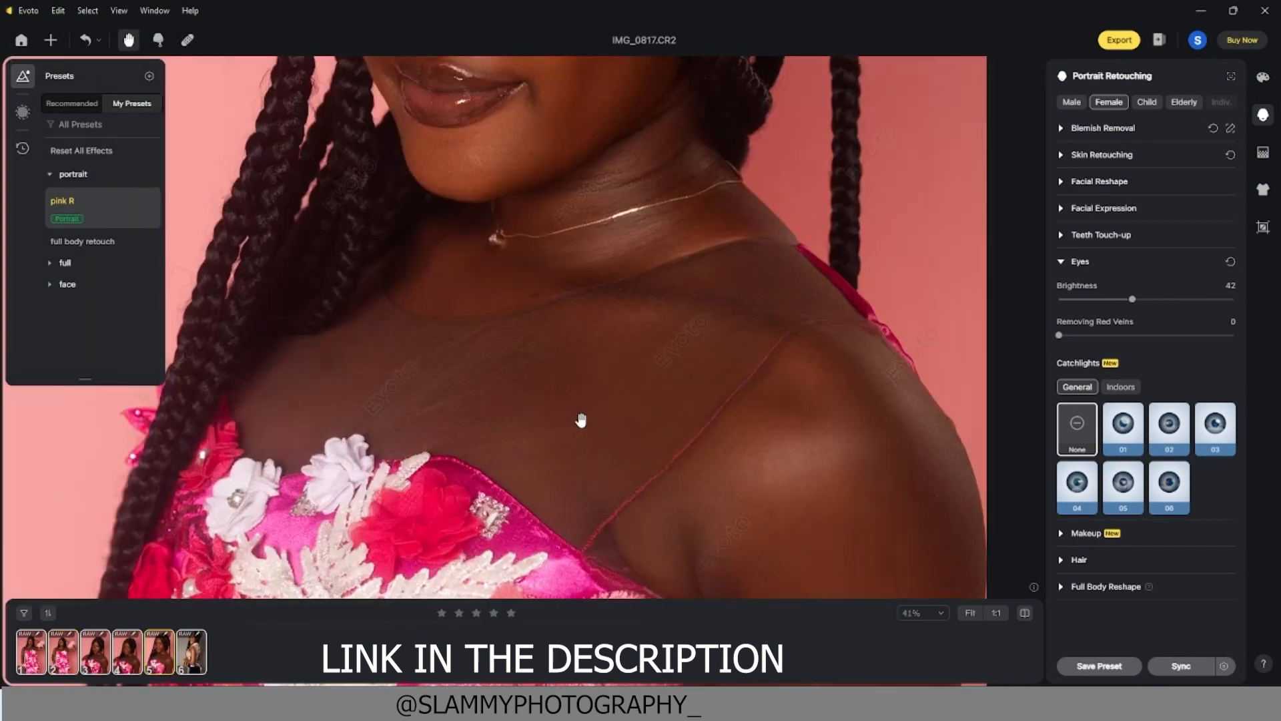
pyautogui.moveTo(580, 332); pyautogui.dragTo(583, 549)
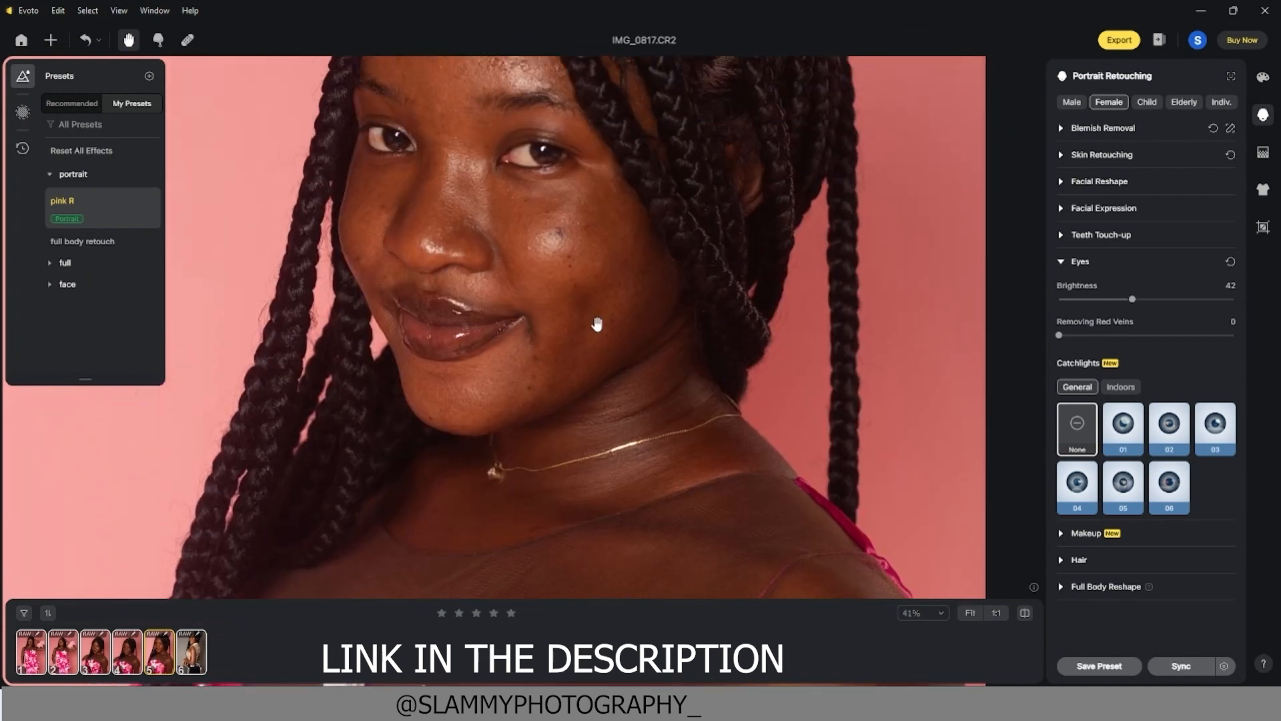
pyautogui.moveTo(598, 321); pyautogui.dragTo(597, 420)
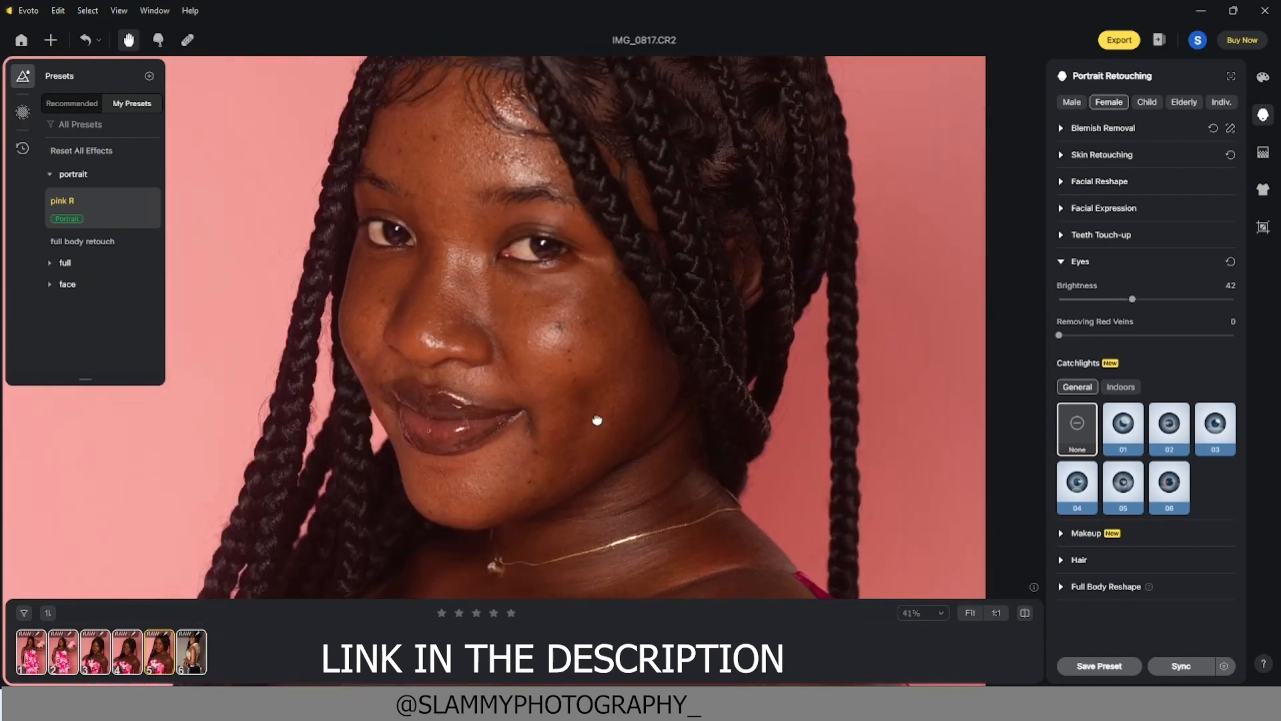
pyautogui.click(126, 653)
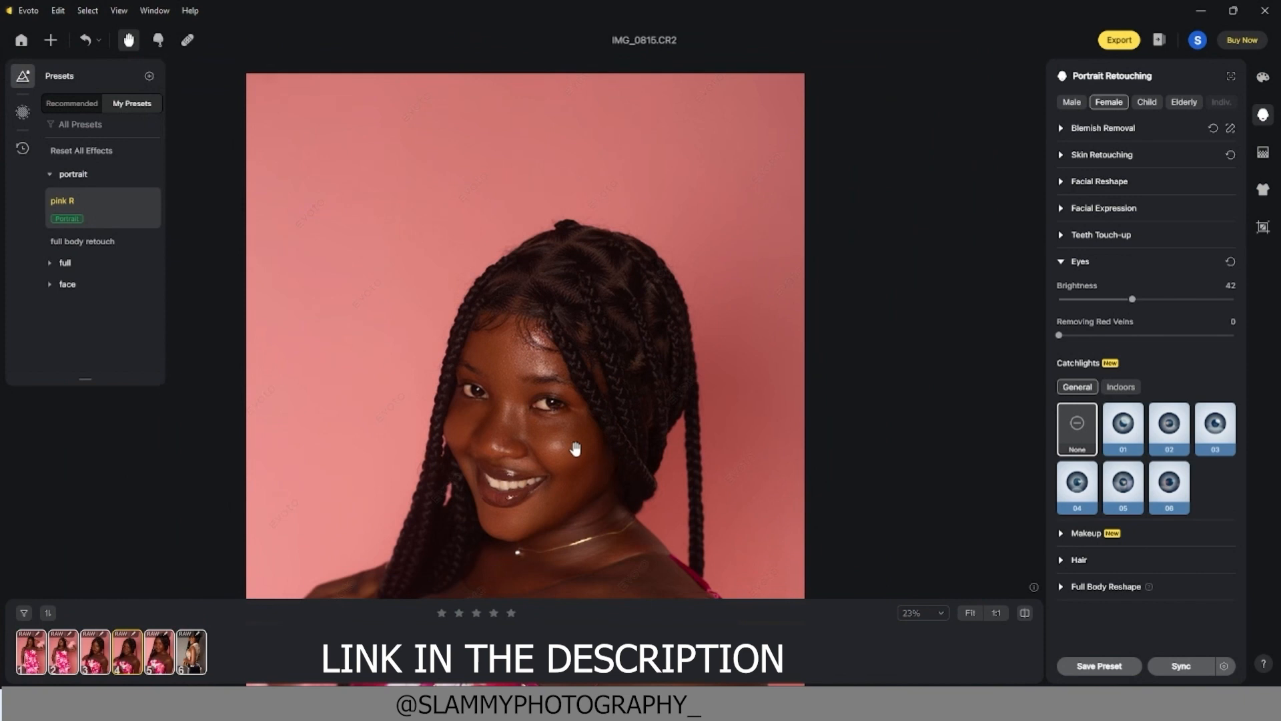
pyautogui.moveTo(576, 448); pyautogui.dragTo(606, 311)
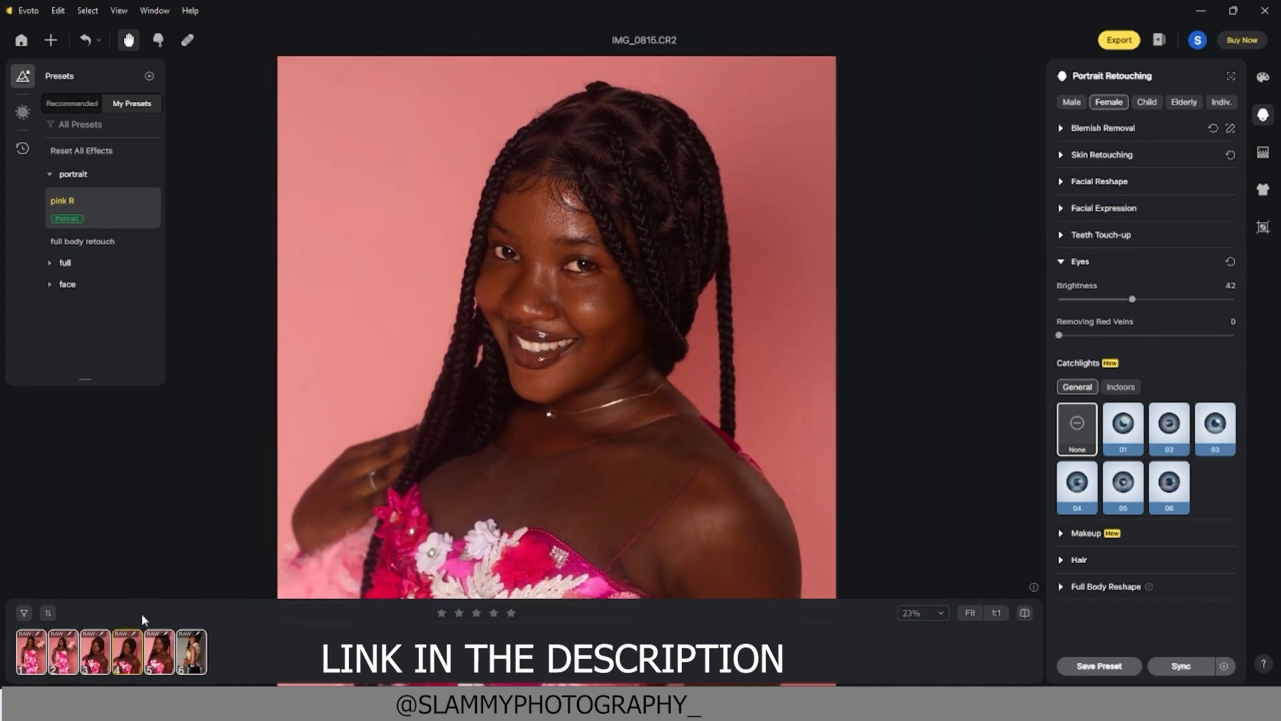
pyautogui.moveTo(605, 462); pyautogui.dragTo(618, 409)
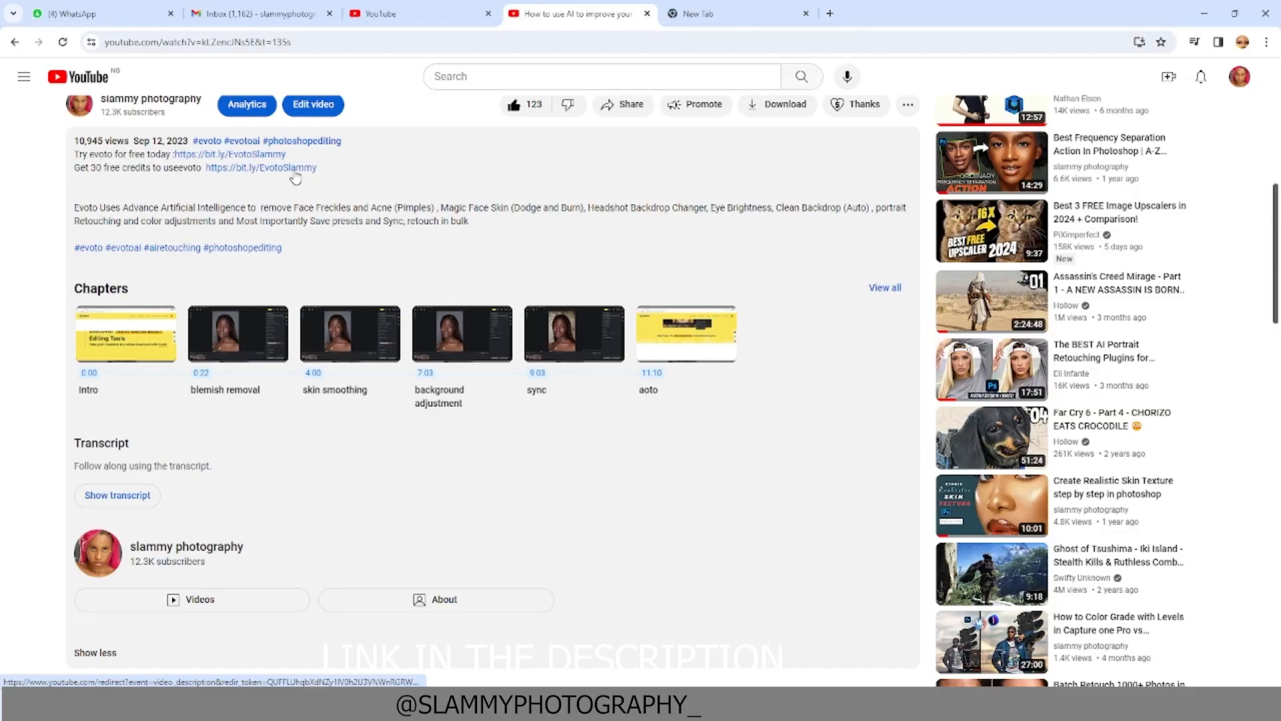
# - Follow the free-credits Evoto link in the YouTube video description and go from the sign-up page to the Evoto home page
pyautogui.click(294, 170)
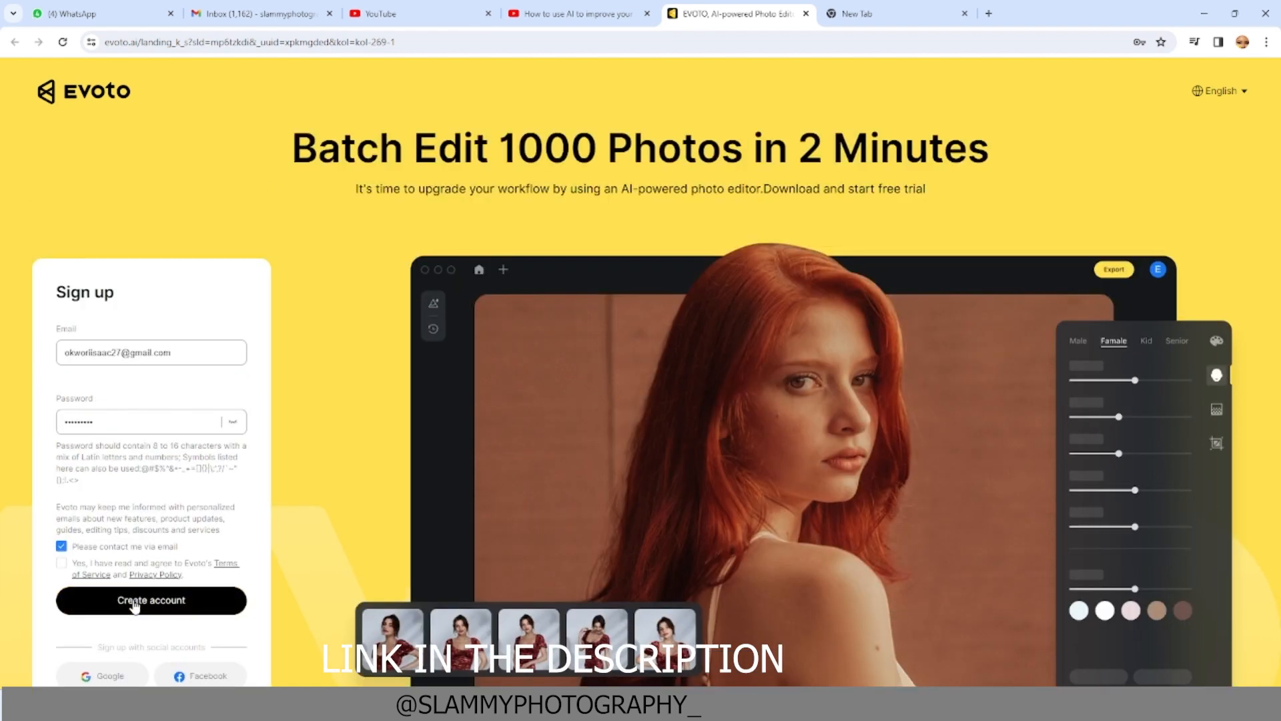
pyautogui.click(103, 101)
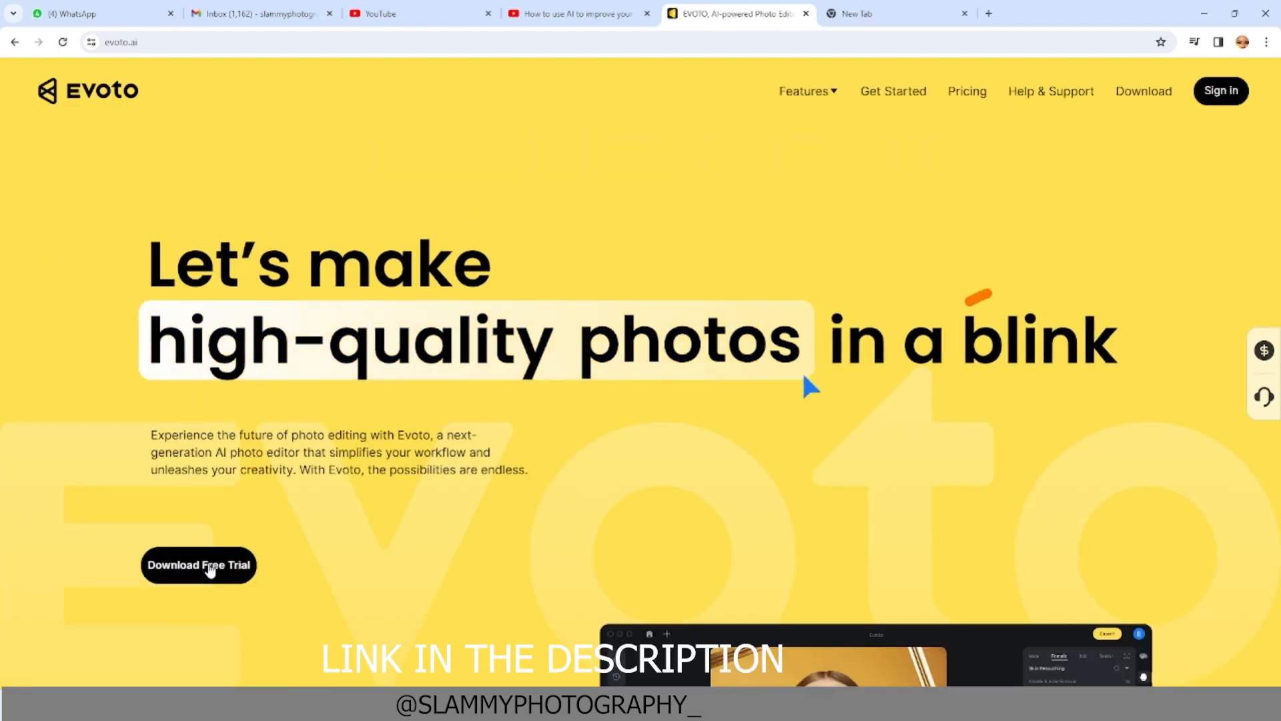
# - Read the home page's overview sections on the all-in-one workflow, streamlined workflow and cutting-edge effects
pyautogui.scroll(-8, 655, 422)
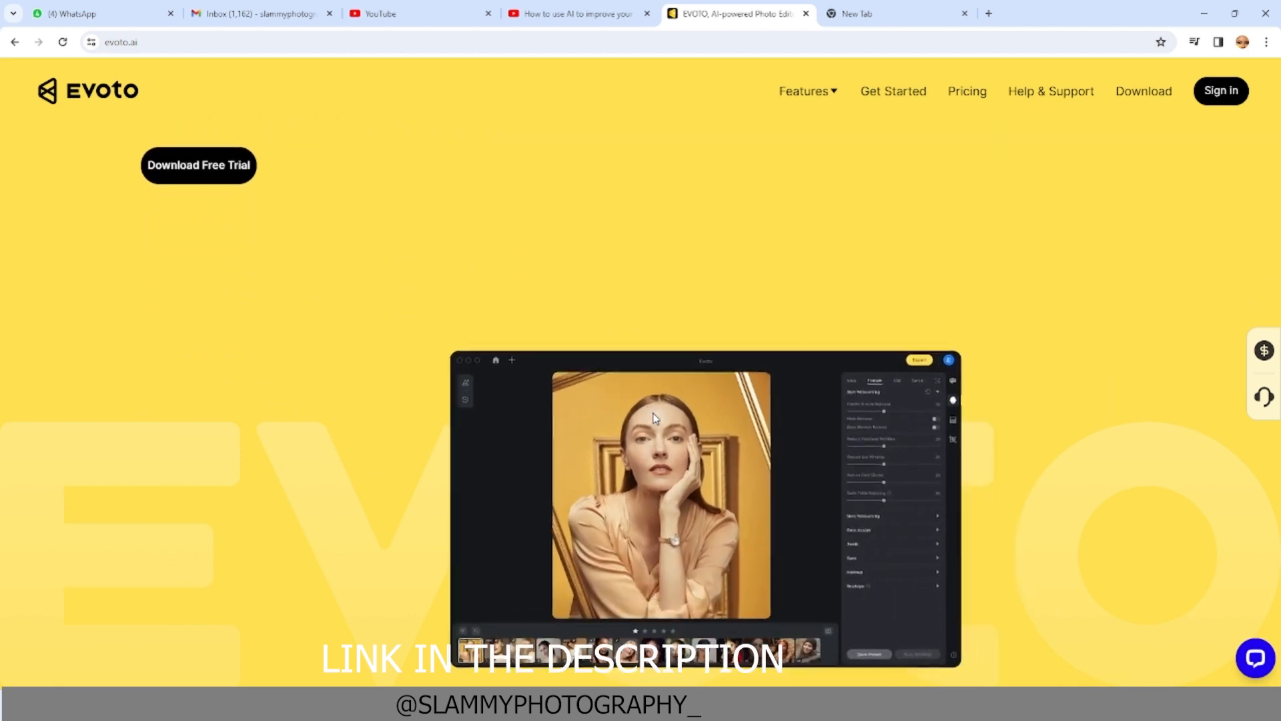
pyautogui.scroll(-5, 297, 433)
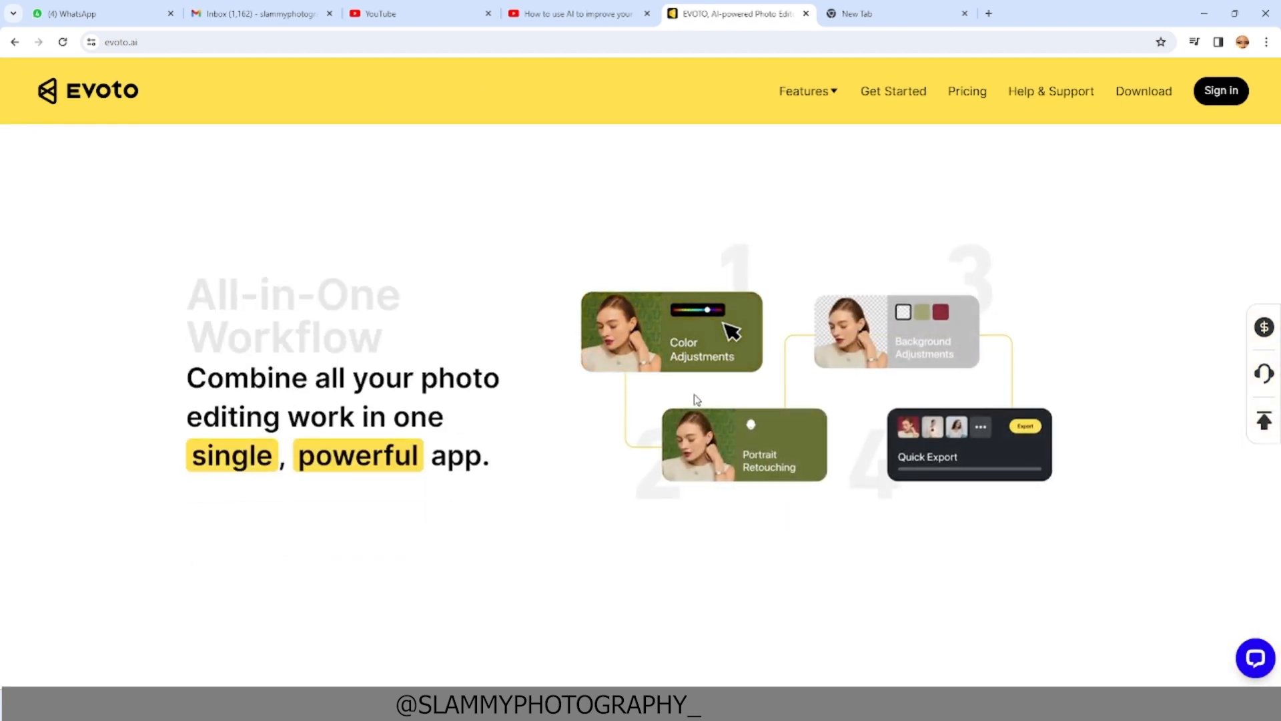
pyautogui.scroll(-6, 327, 423)
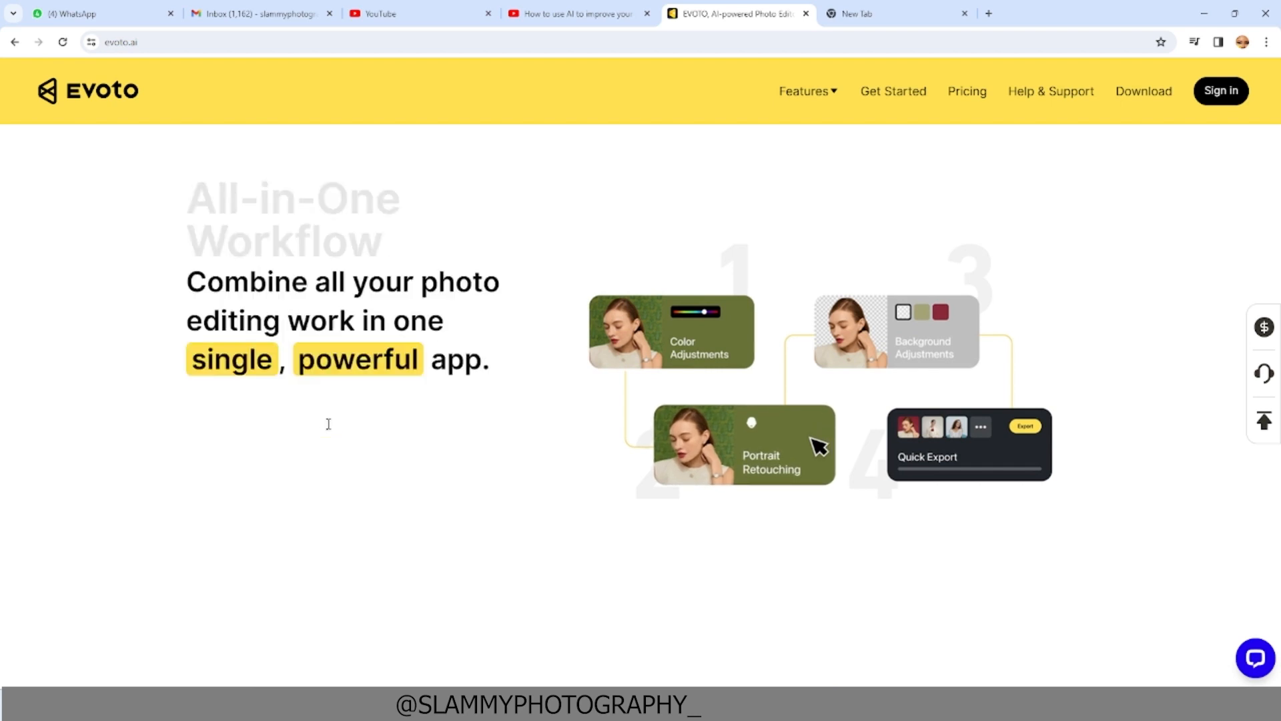
pyautogui.scroll(-2, 331, 402)
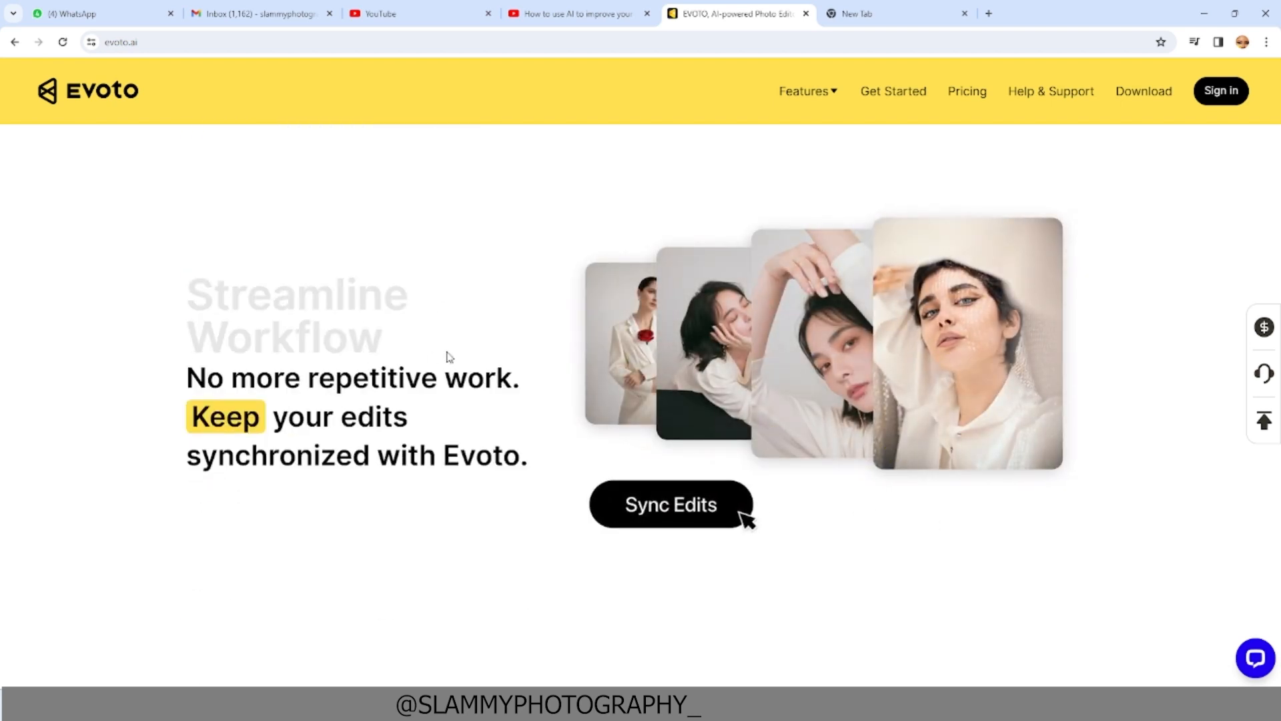
pyautogui.scroll(-4, 440, 357)
pyautogui.scroll(-3, 474, 377)
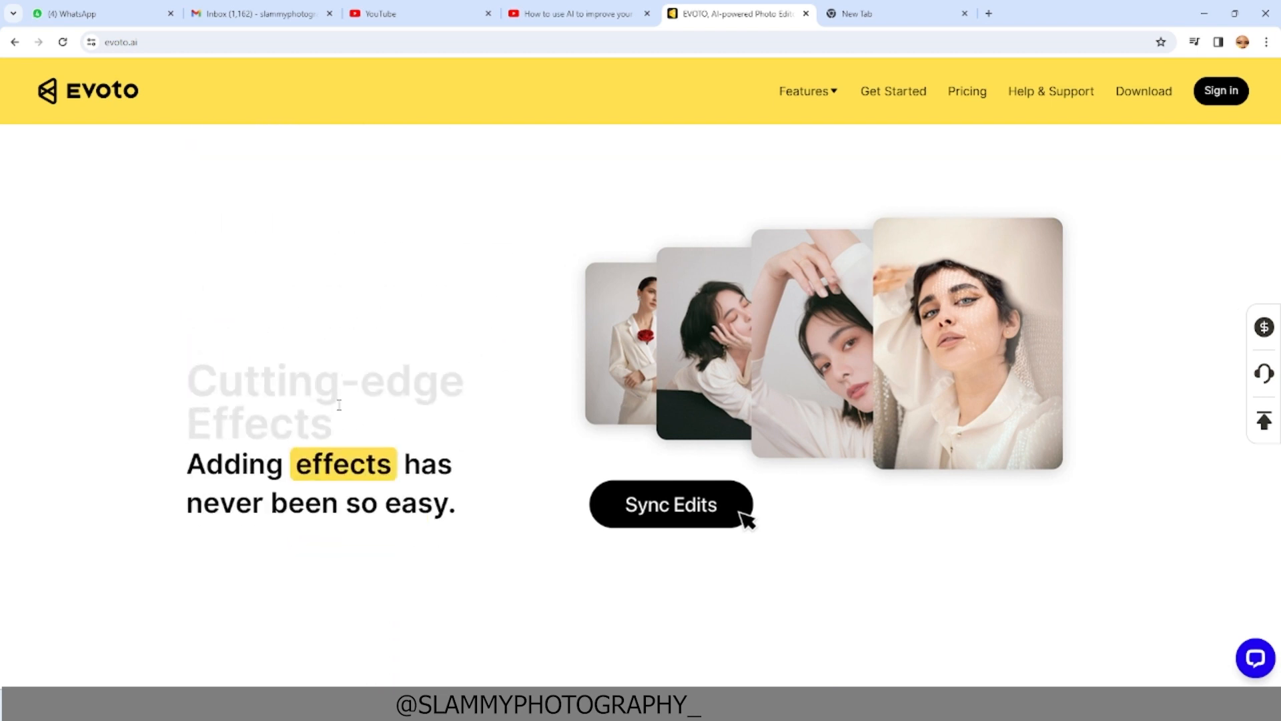
pyautogui.scroll(-1, 314, 404)
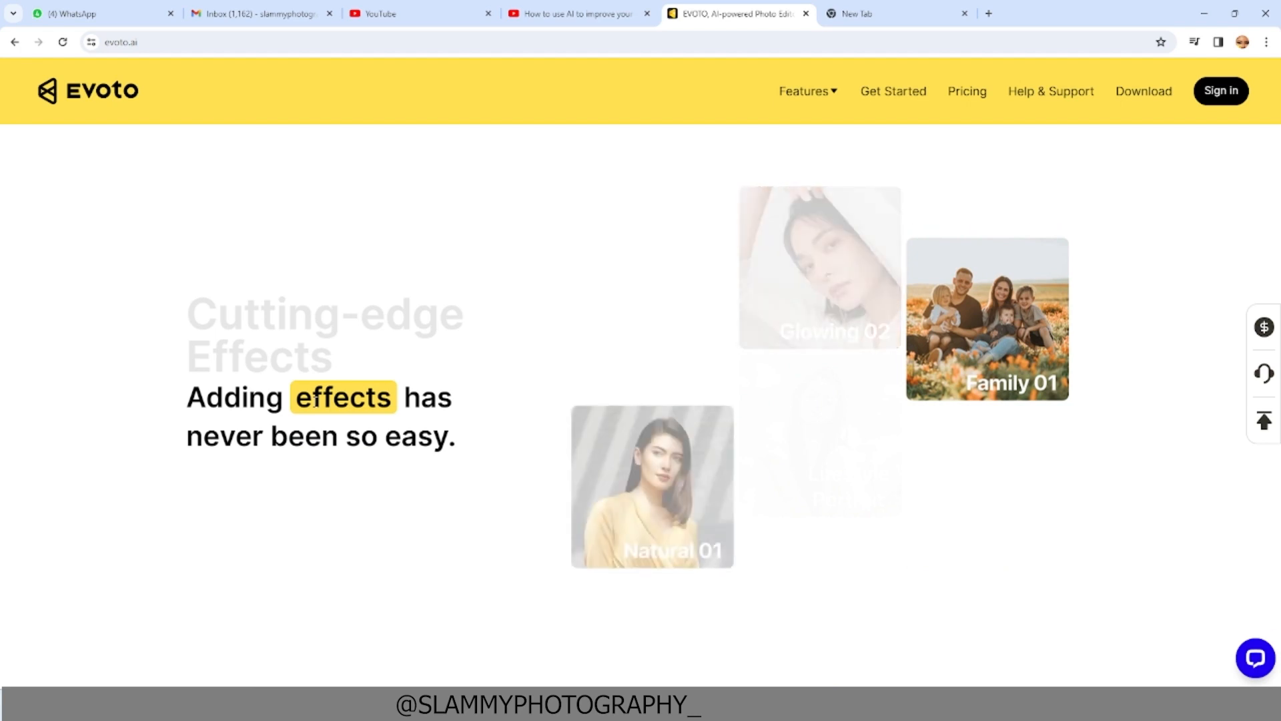
pyautogui.scroll(-1, 314, 401)
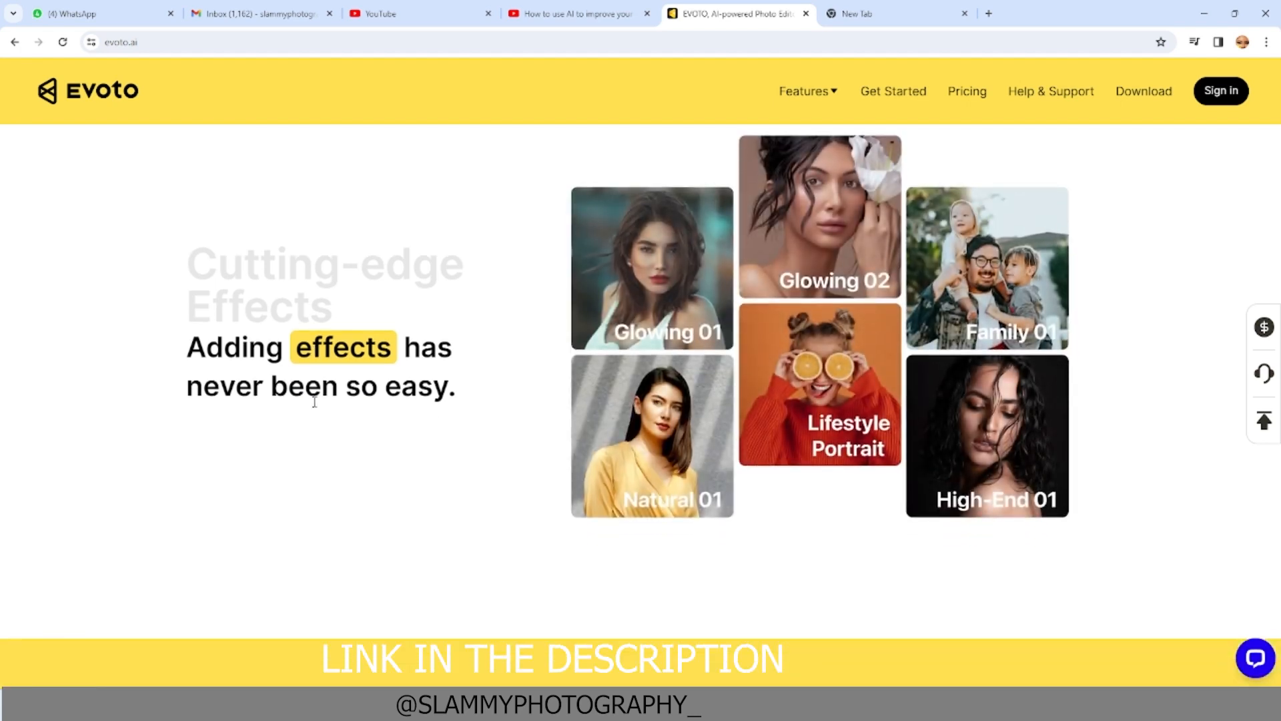
# - Read the home page's editing tool sections, from Portrait Retouching and Advanced Color Editing through Background Adjustments, Exclusive Presets and Batch Processing
pyautogui.scroll(-5, 315, 401)
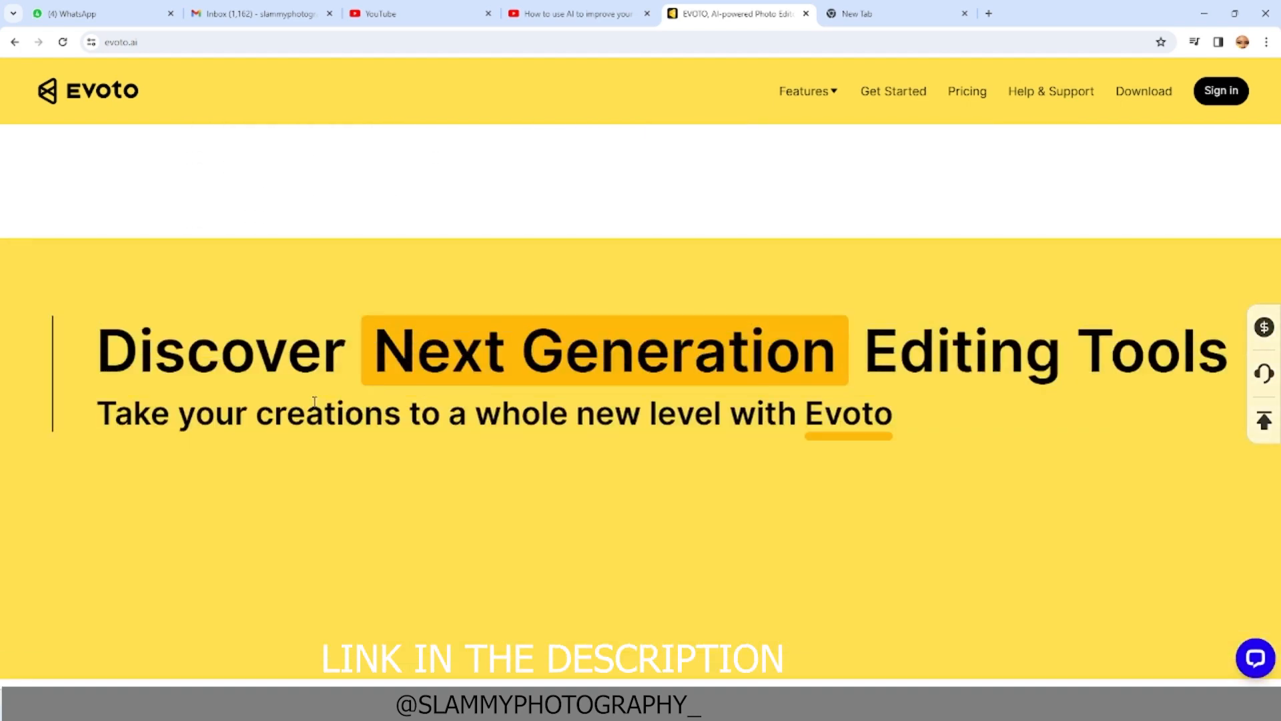
pyautogui.scroll(-5, 315, 401)
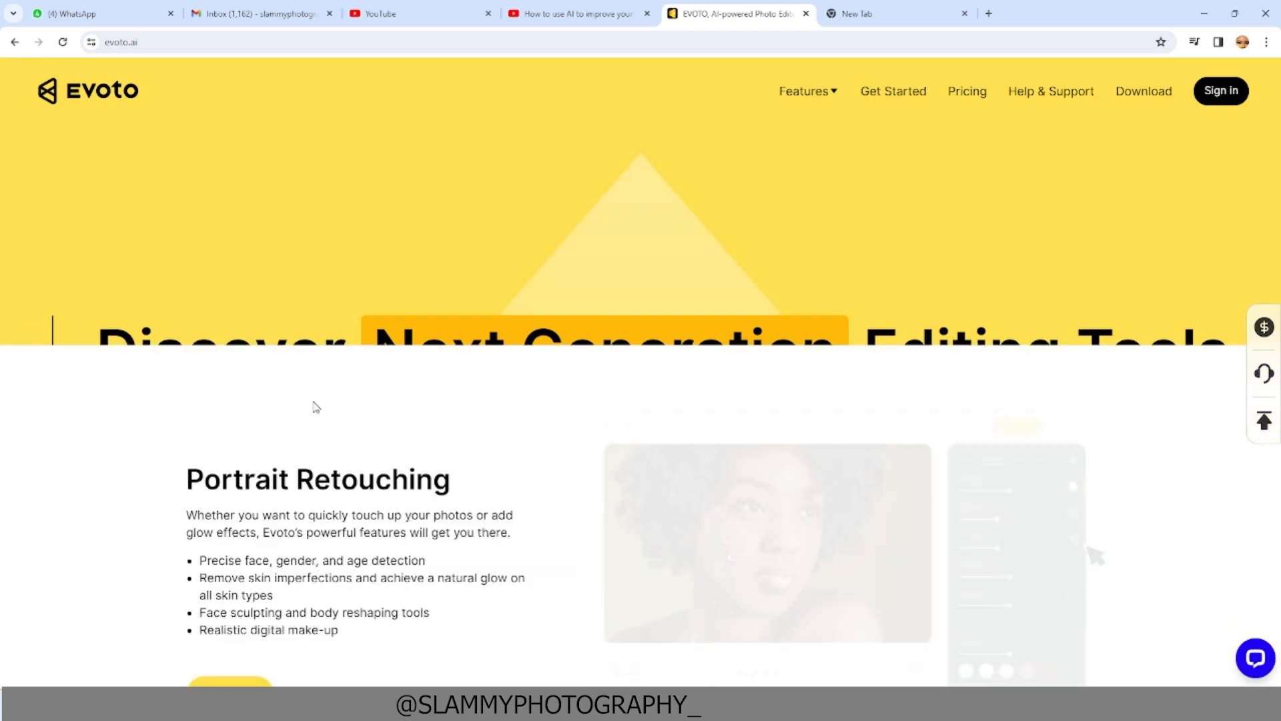
pyautogui.scroll(-1, 314, 405)
pyautogui.scroll(-2, 315, 405)
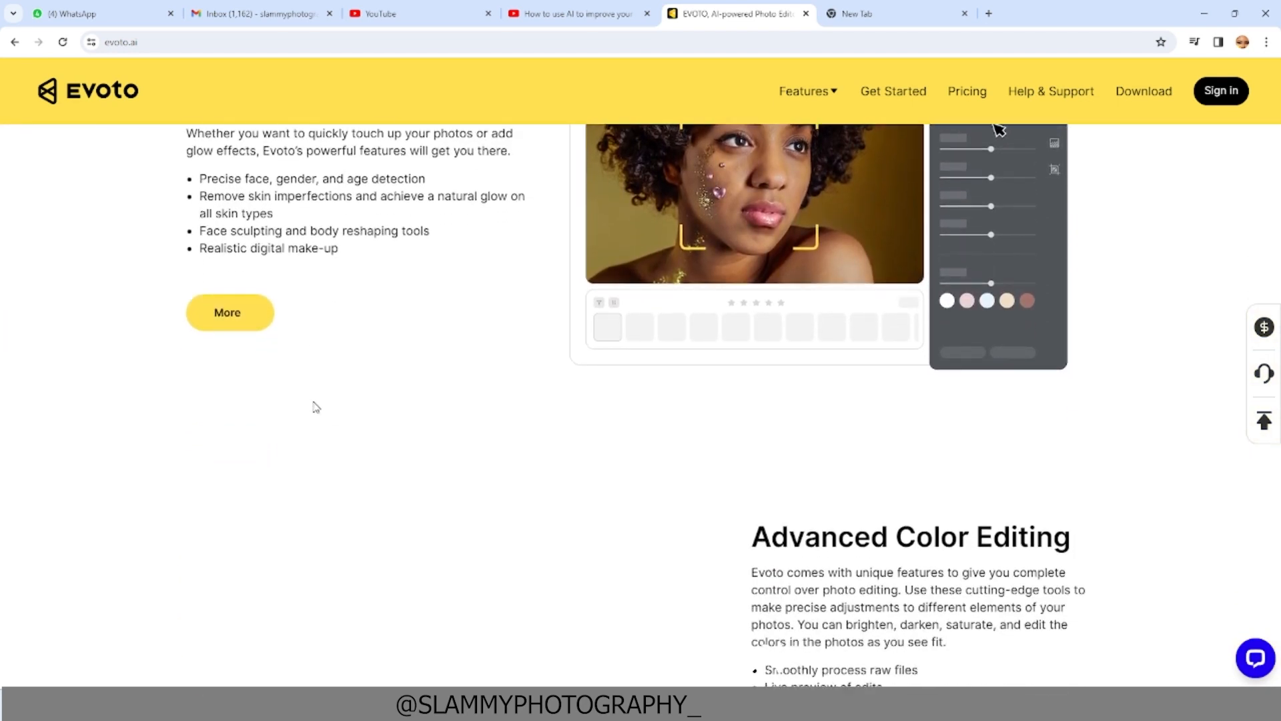
pyautogui.scroll(-1, 317, 407)
pyautogui.scroll(4, 317, 407)
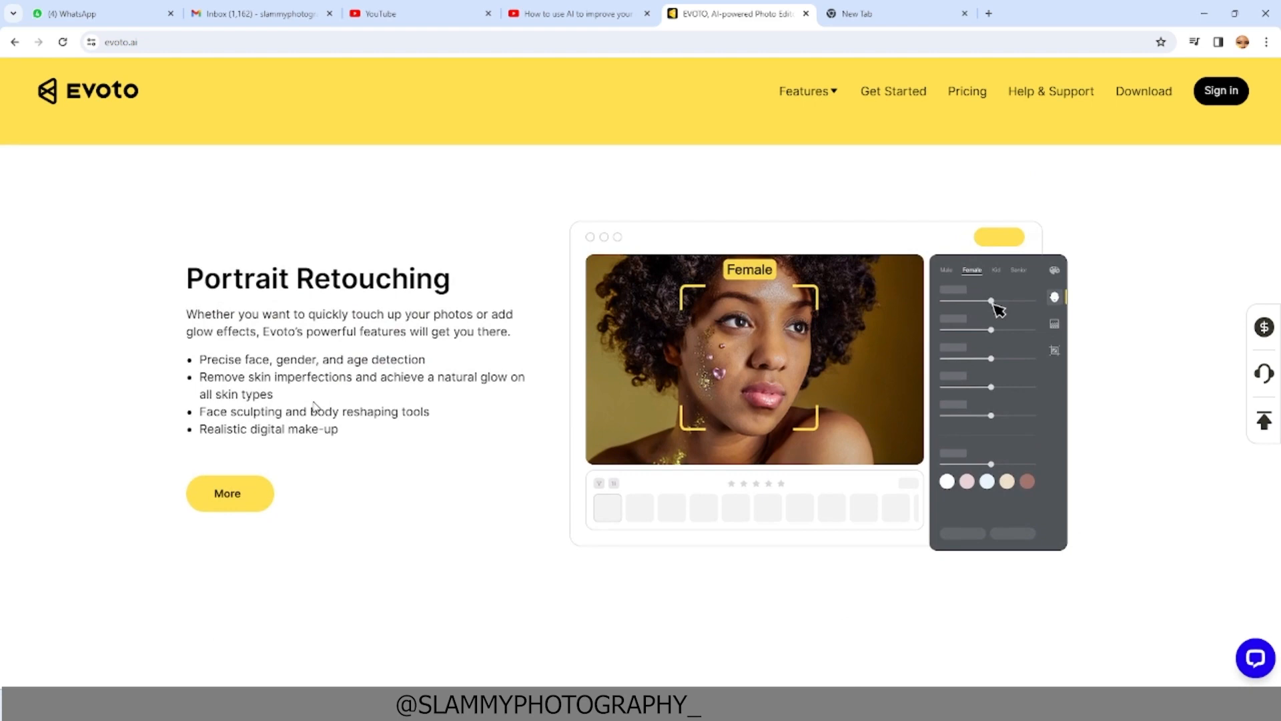
pyautogui.scroll(-9, 316, 407)
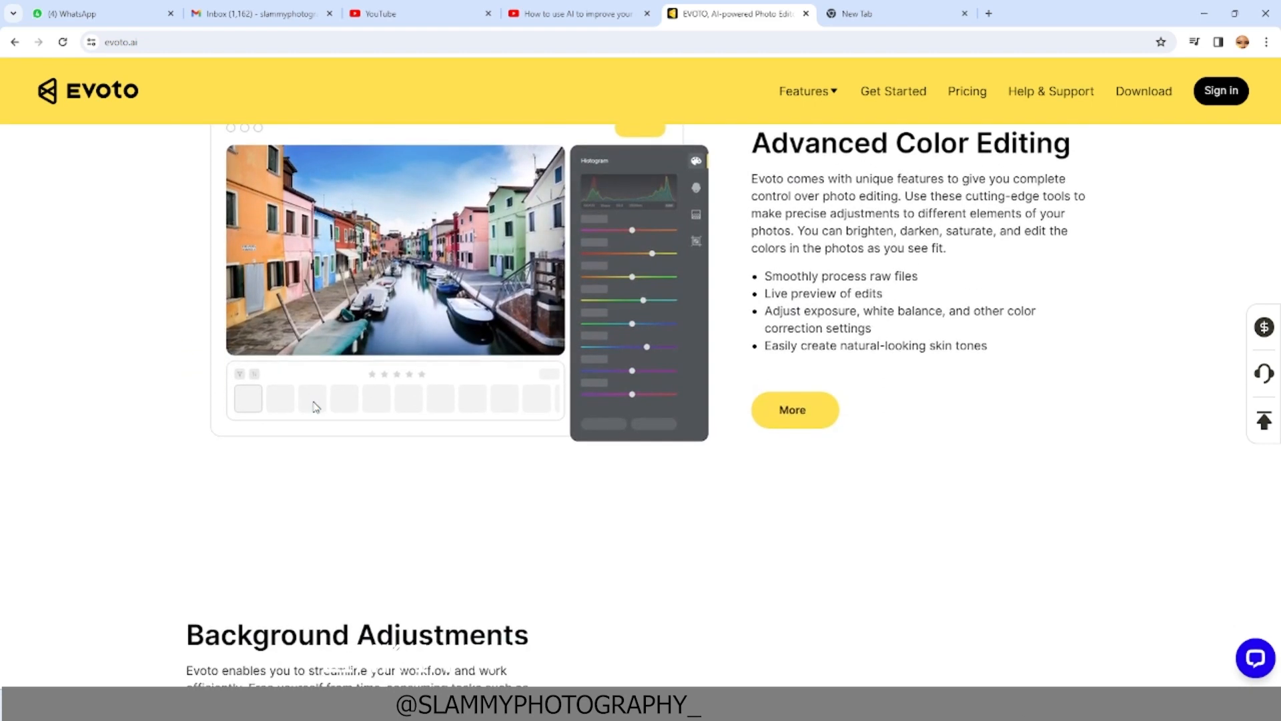
pyautogui.scroll(-5, 316, 407)
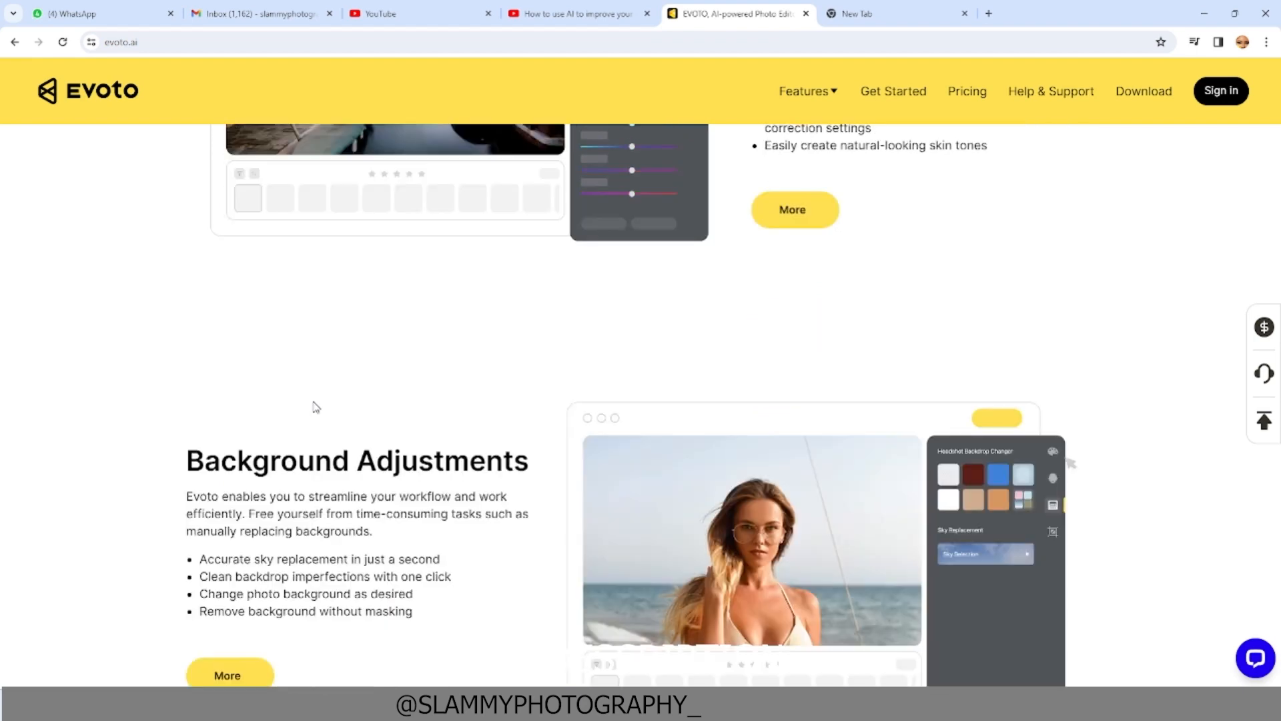
pyautogui.scroll(-3, 314, 401)
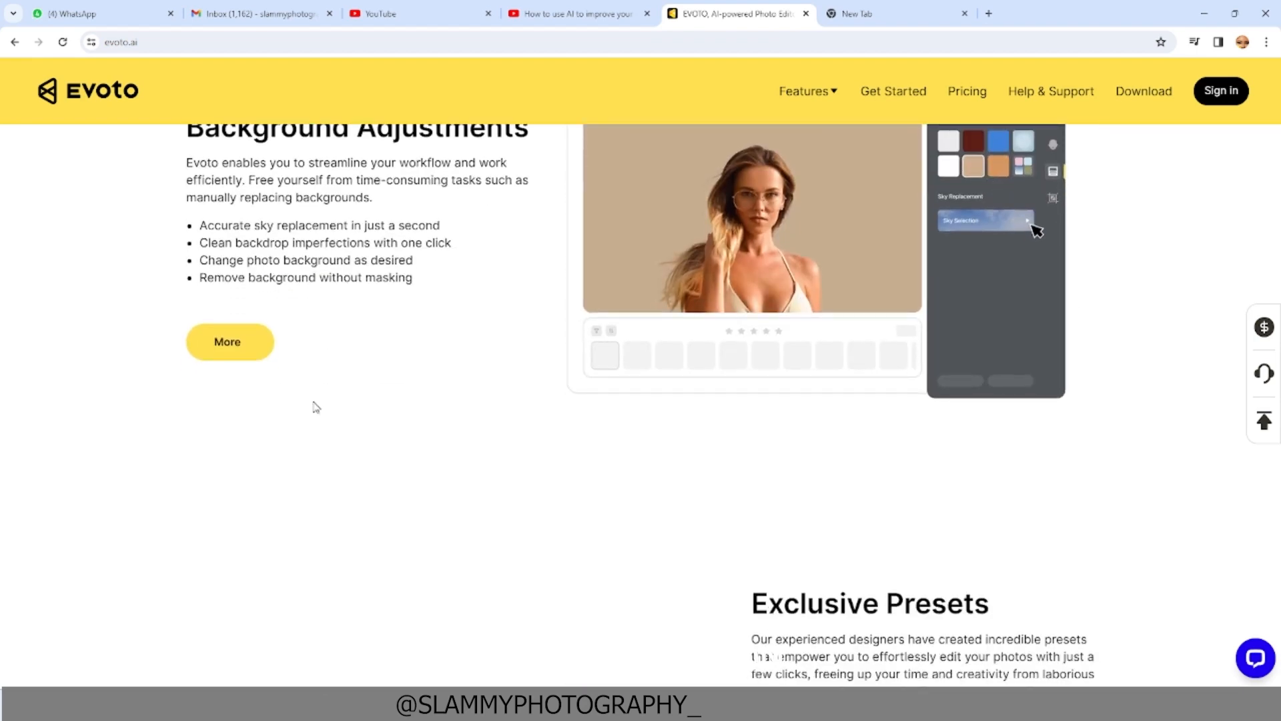
pyautogui.scroll(-5, 316, 407)
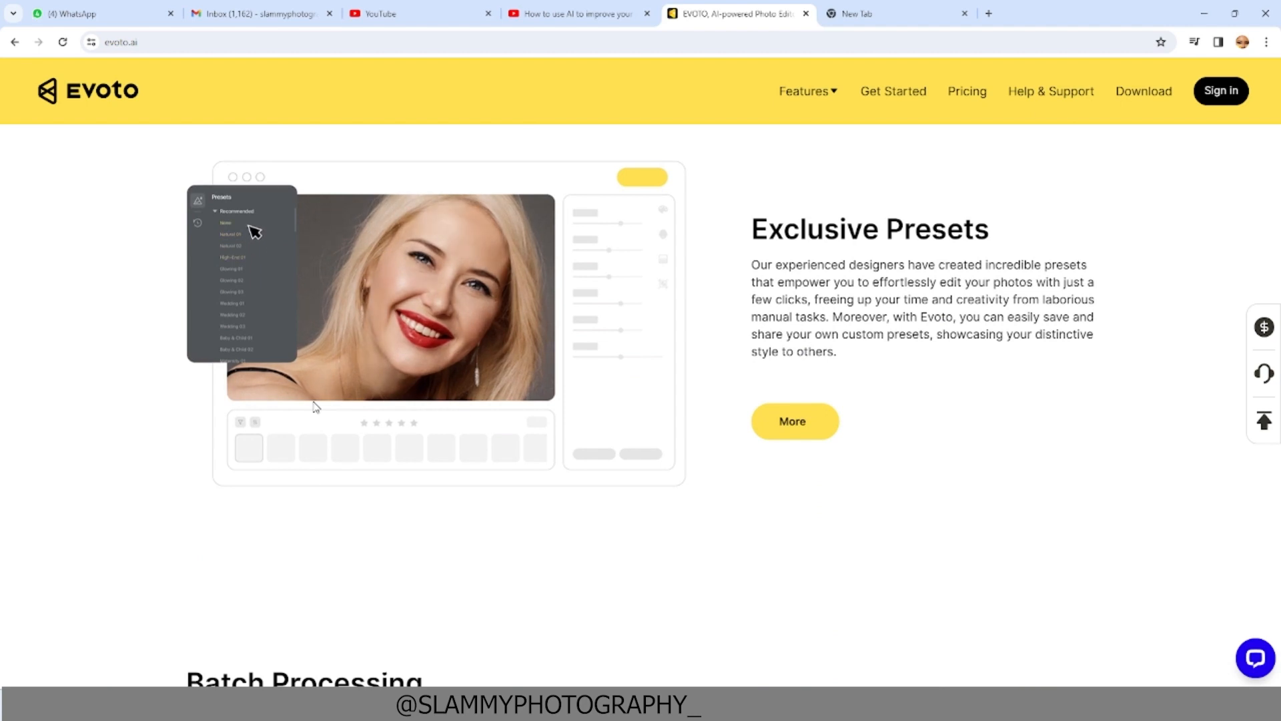
pyautogui.scroll(-6, 316, 407)
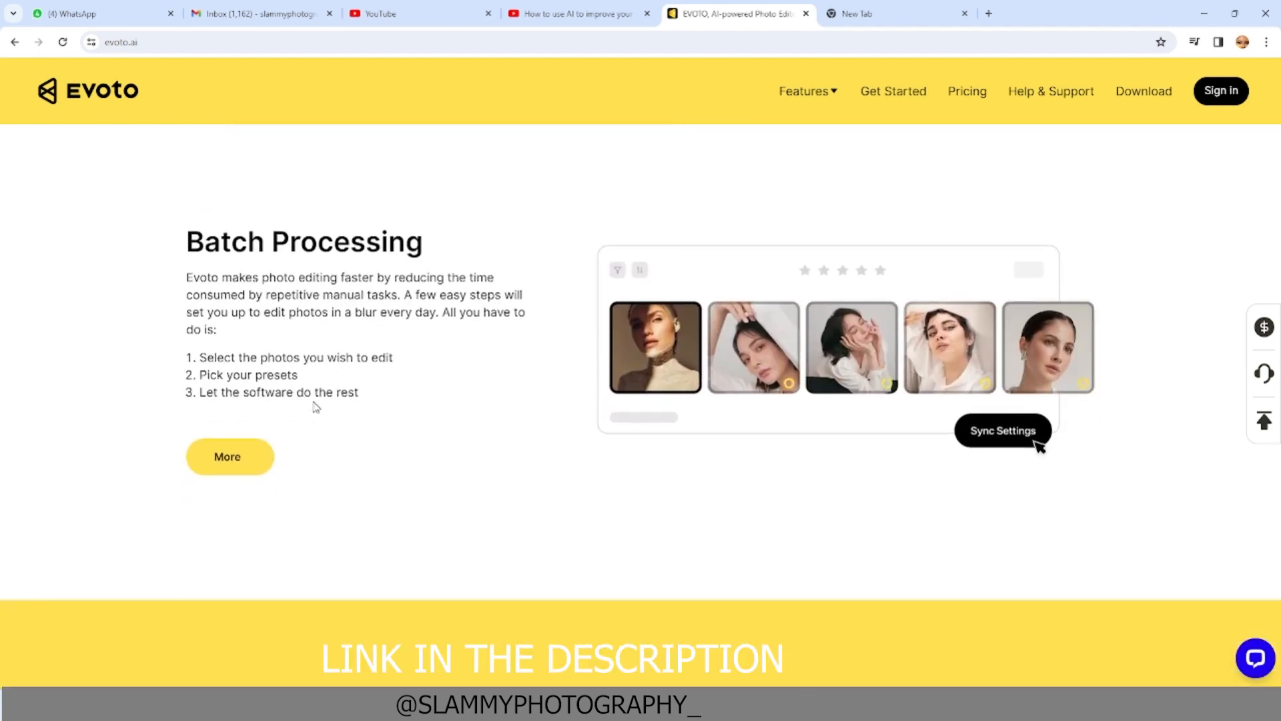
# - Download the free trial installer from the "Get started now" section and check its progress in the recent download history
pyautogui.scroll(-2, 316, 407)
pyautogui.scroll(-2, 317, 407)
pyautogui.scroll(-4, 316, 407)
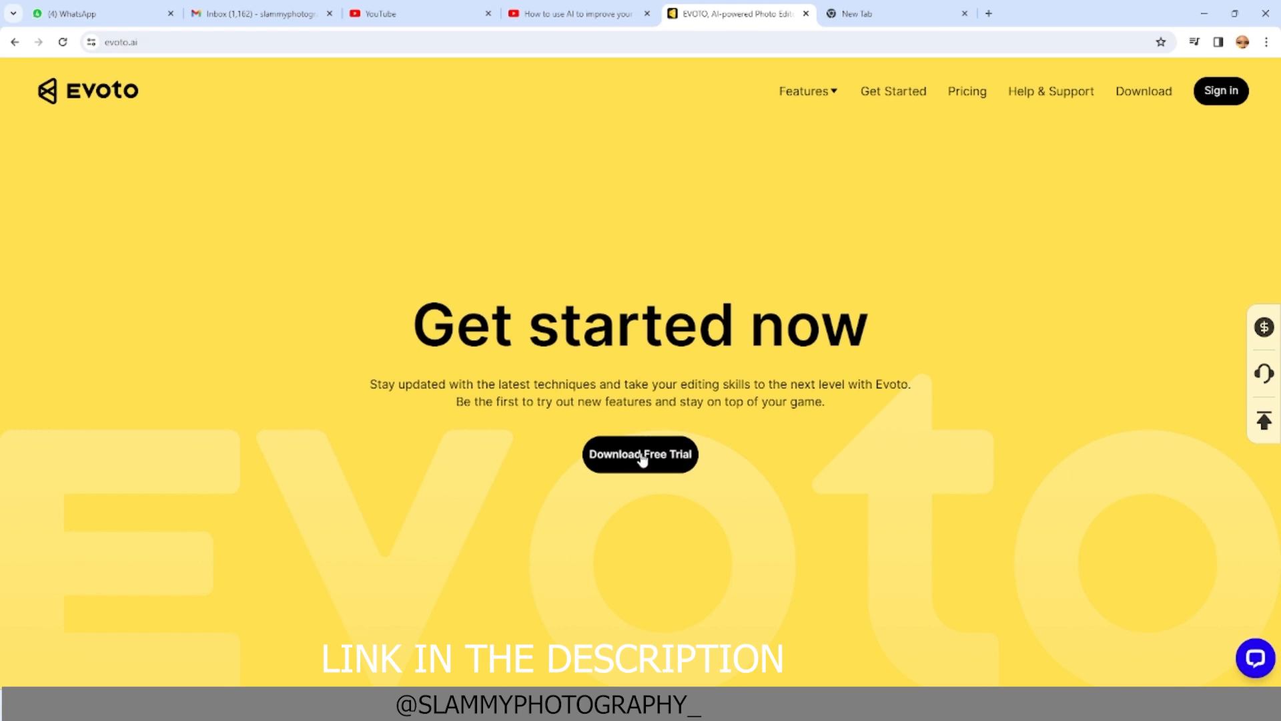
pyautogui.scroll(-5, 628, 450)
pyautogui.scroll(-8, 630, 451)
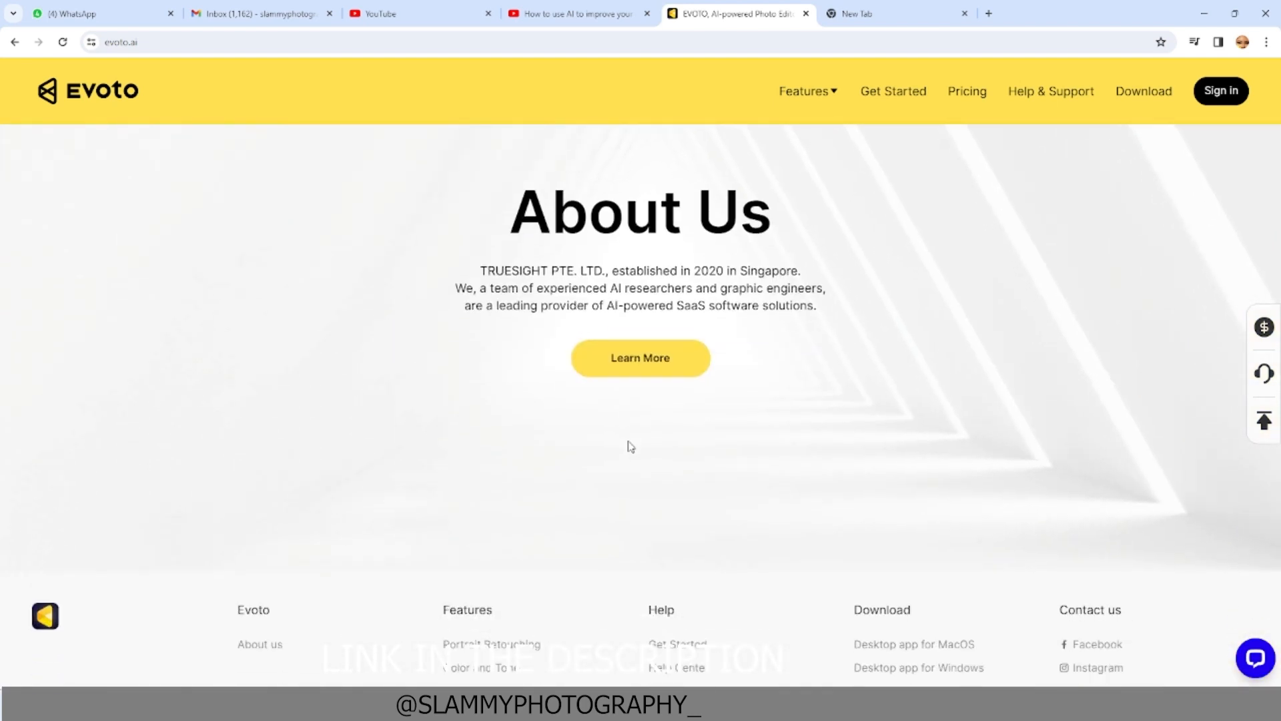
pyautogui.scroll(8, 632, 445)
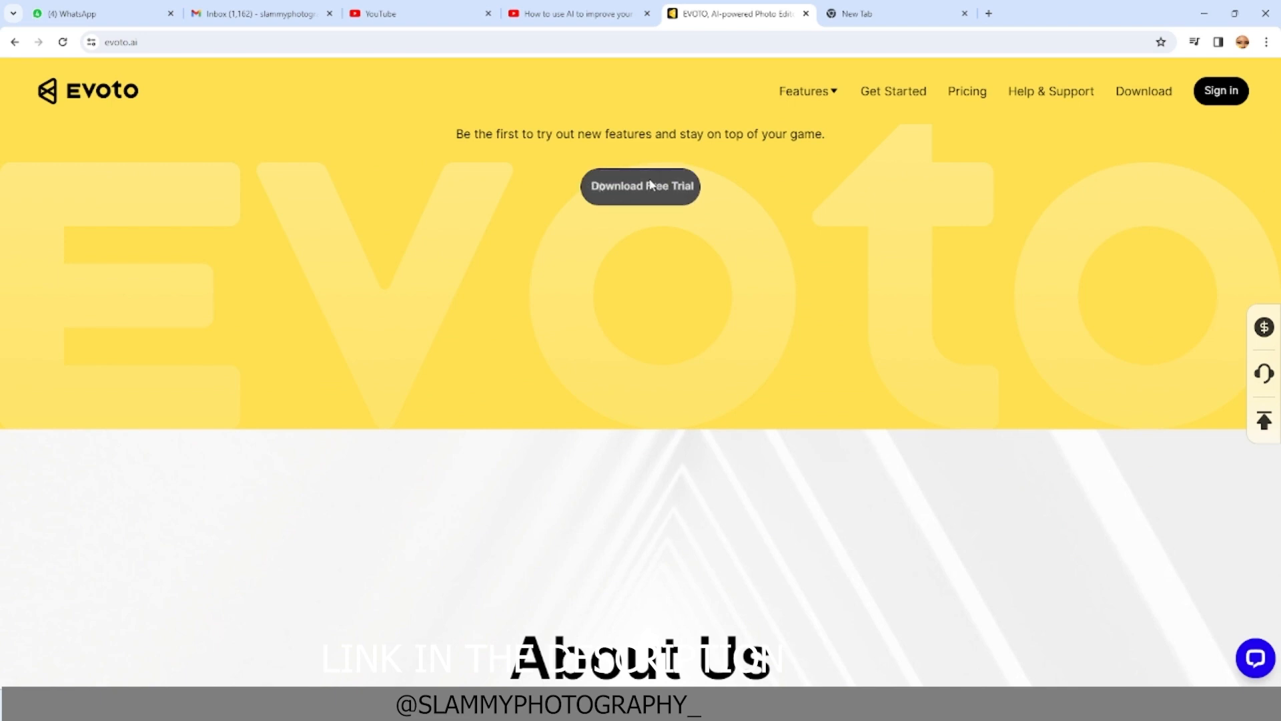
pyautogui.click(628, 192)
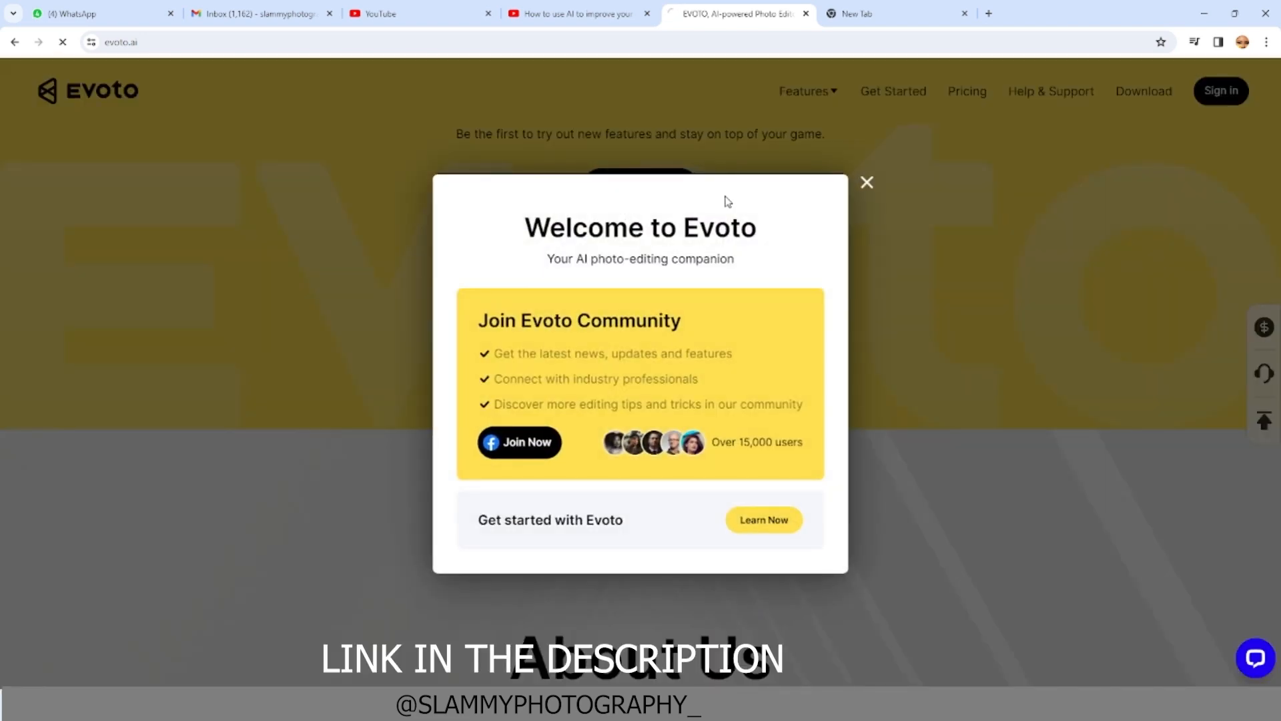
pyautogui.click(866, 182)
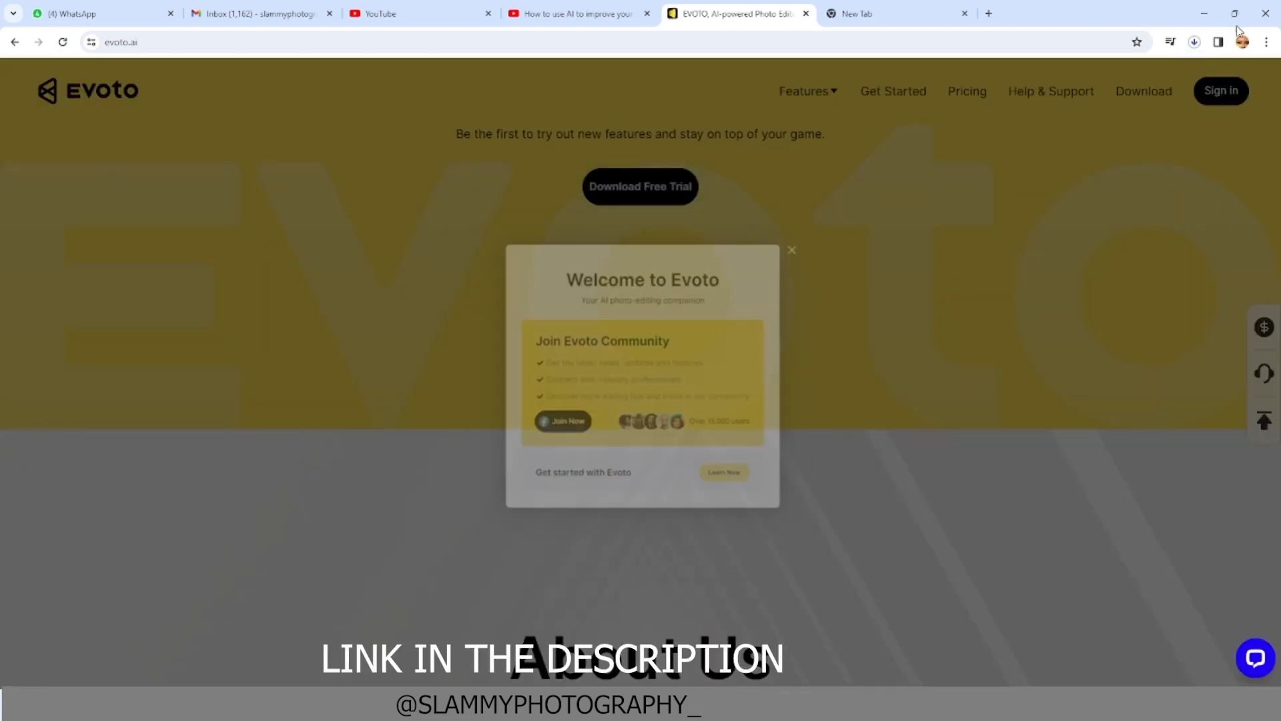
pyautogui.click(1196, 42)
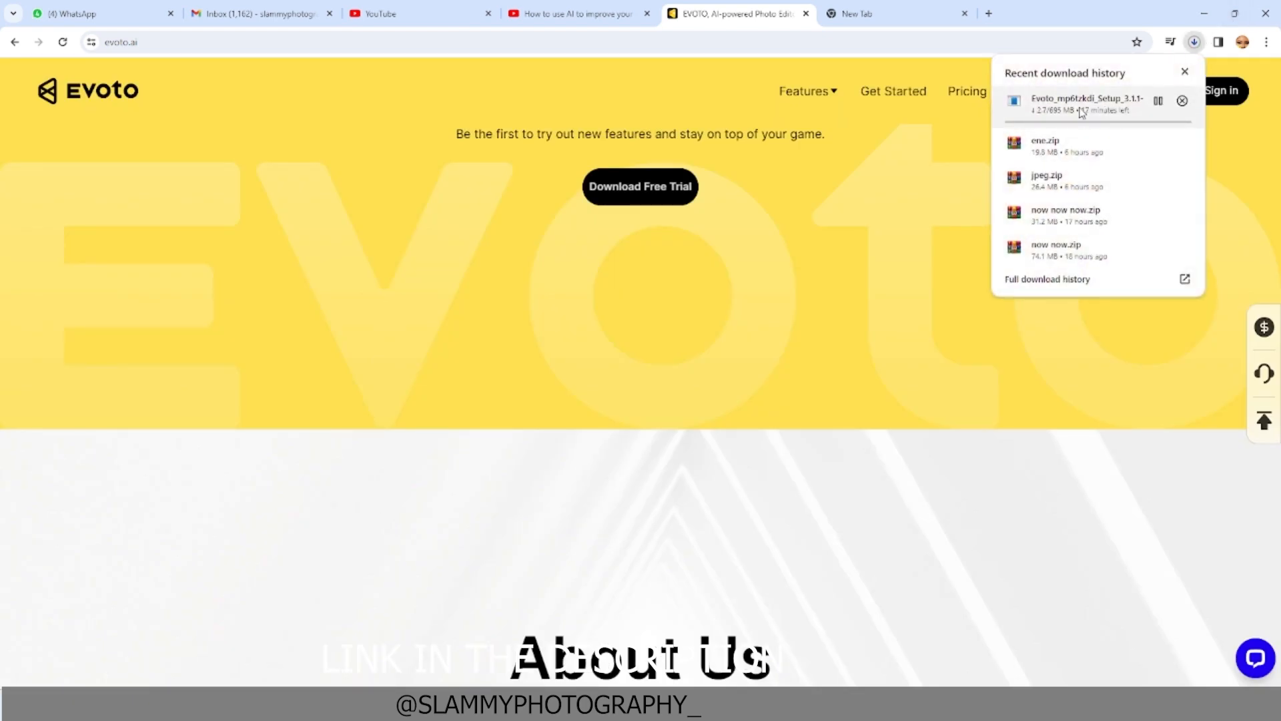